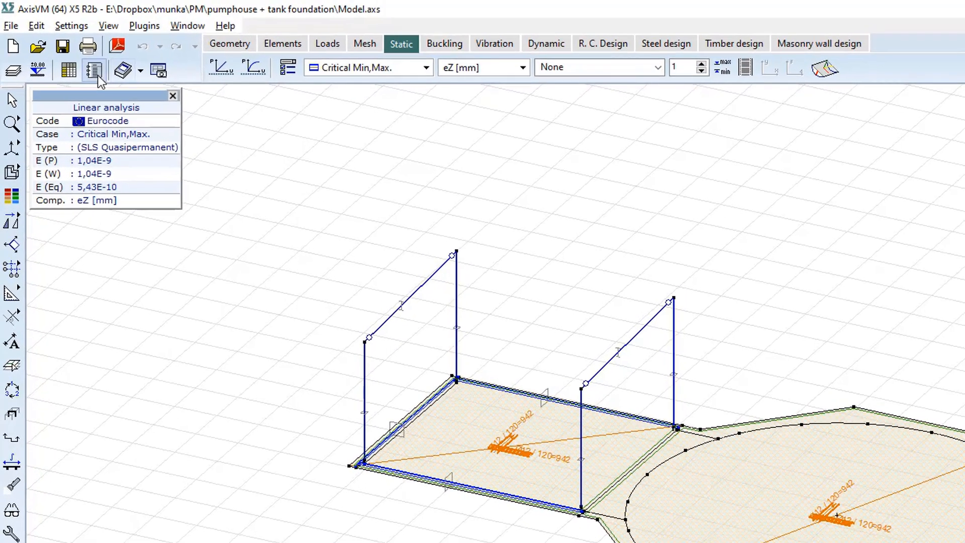
Step: Look through the library of report templates in the Report Maker and leave it without changes
{"action": "left_click", "coordinate": [97, 74]}
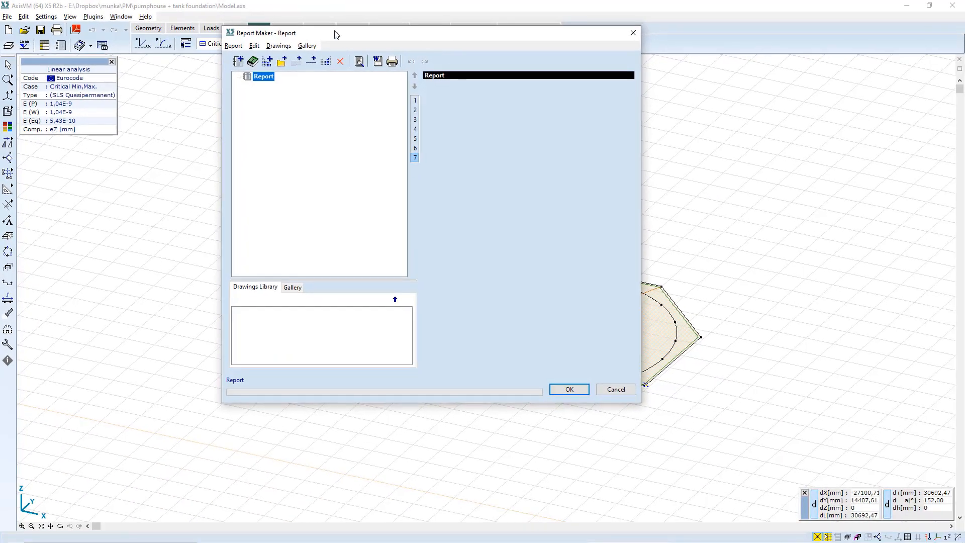
{"action": "left_click_drag", "start_coordinate": [336, 34], "coordinate": [346, 81]}
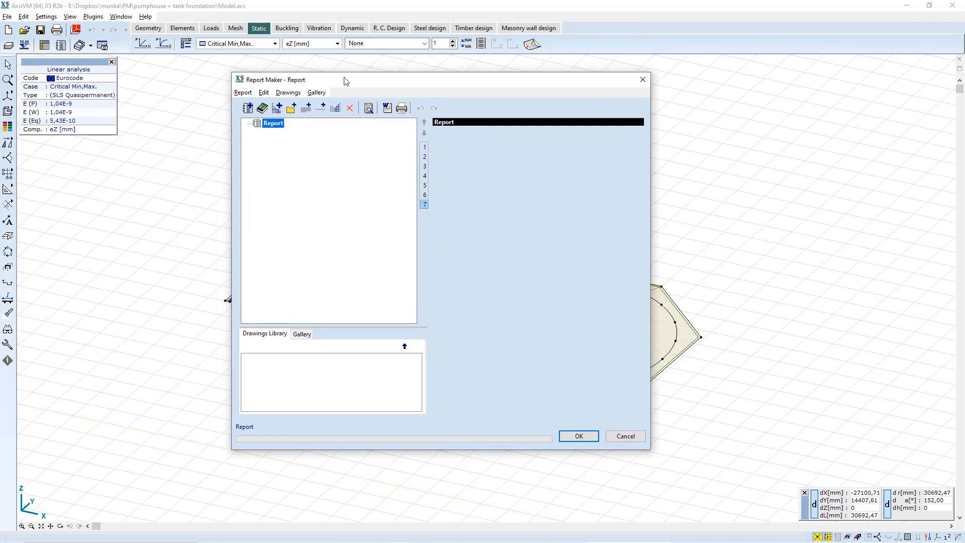
{"action": "left_click", "coordinate": [262, 109]}
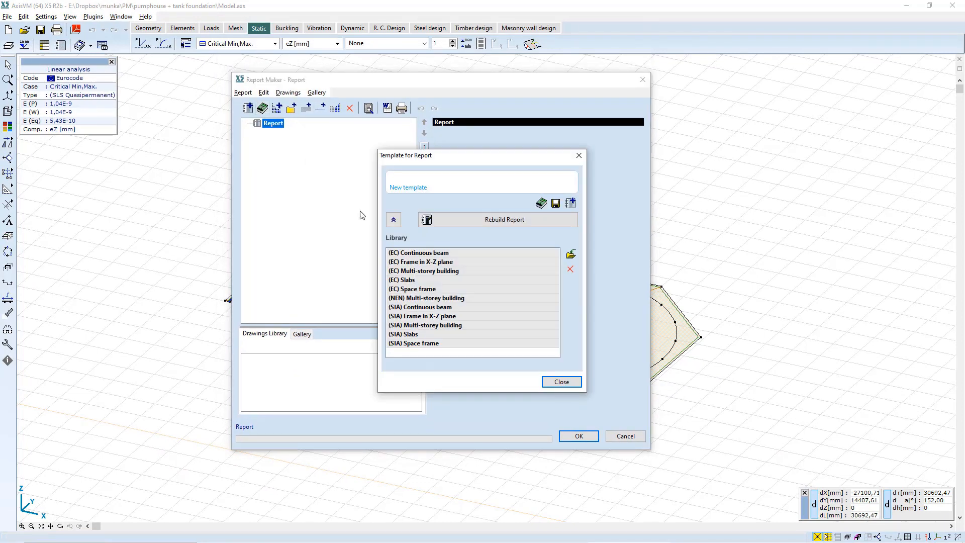
{"action": "left_click", "coordinate": [562, 382]}
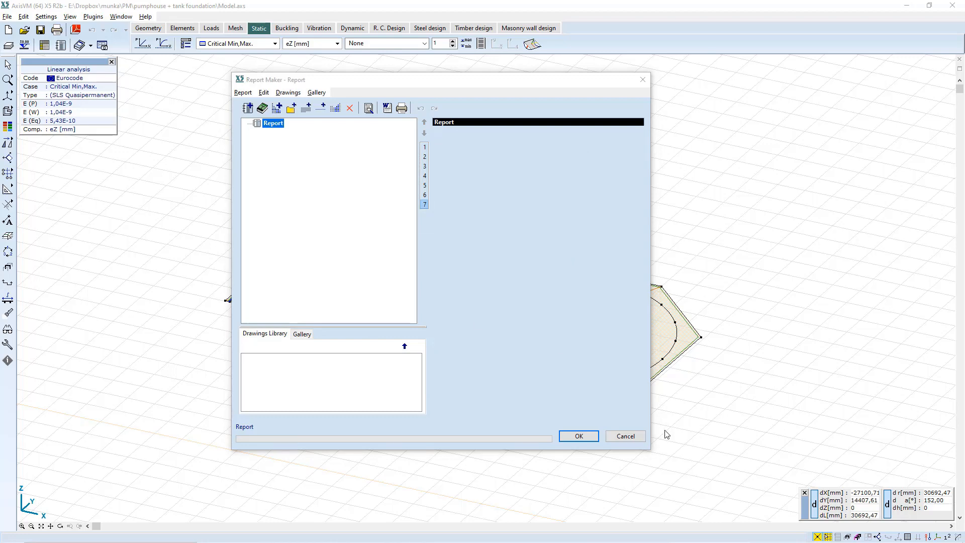
{"action": "left_click", "coordinate": [630, 440]}
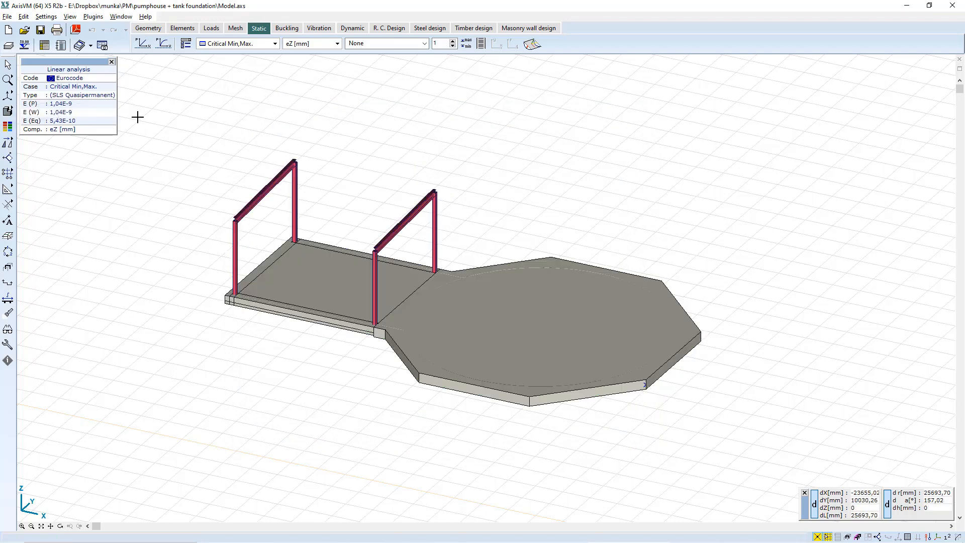
Step: Save the rendered view of the model to the Drawings Library as "Rendered model"
{"action": "left_click", "coordinate": [102, 48]}
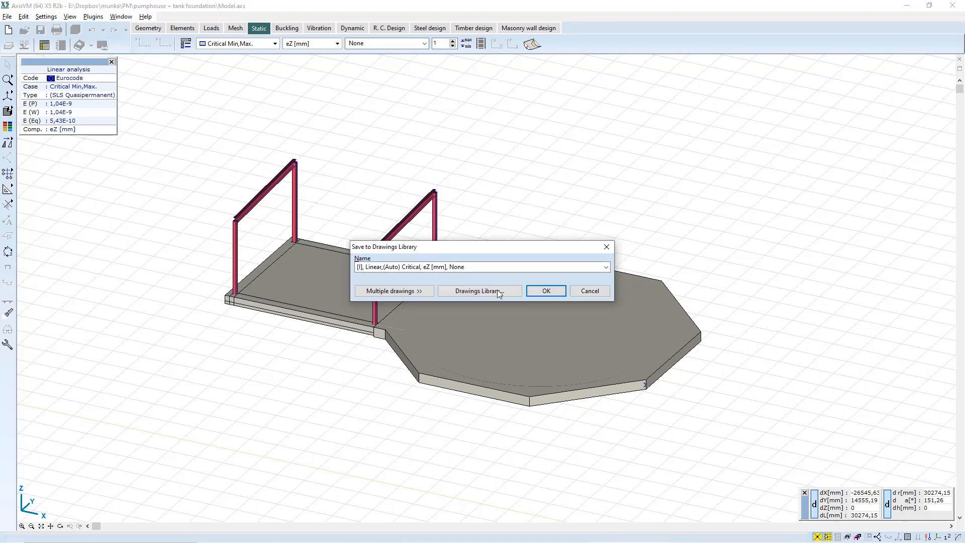
{"action": "left_click", "coordinate": [518, 268]}
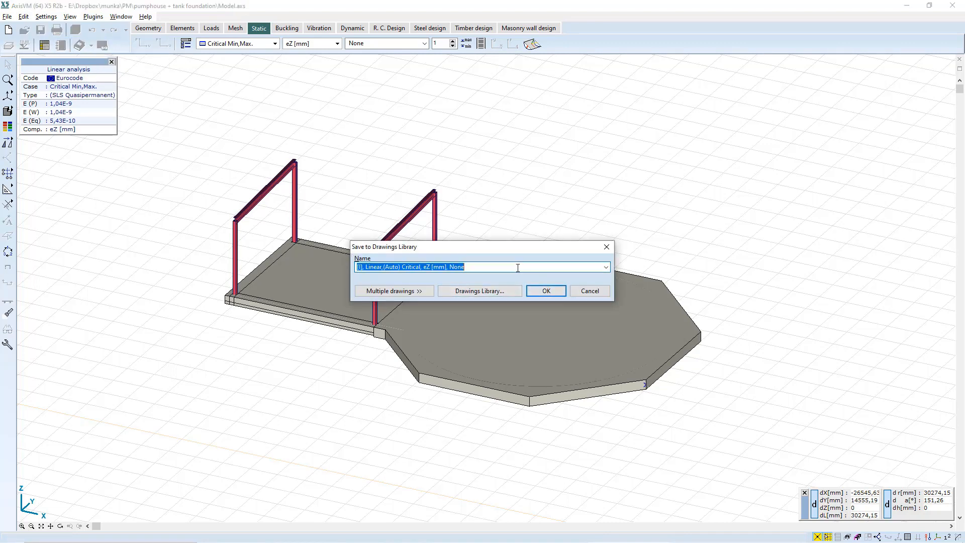
{"action": "type", "text": "Rendered model"}
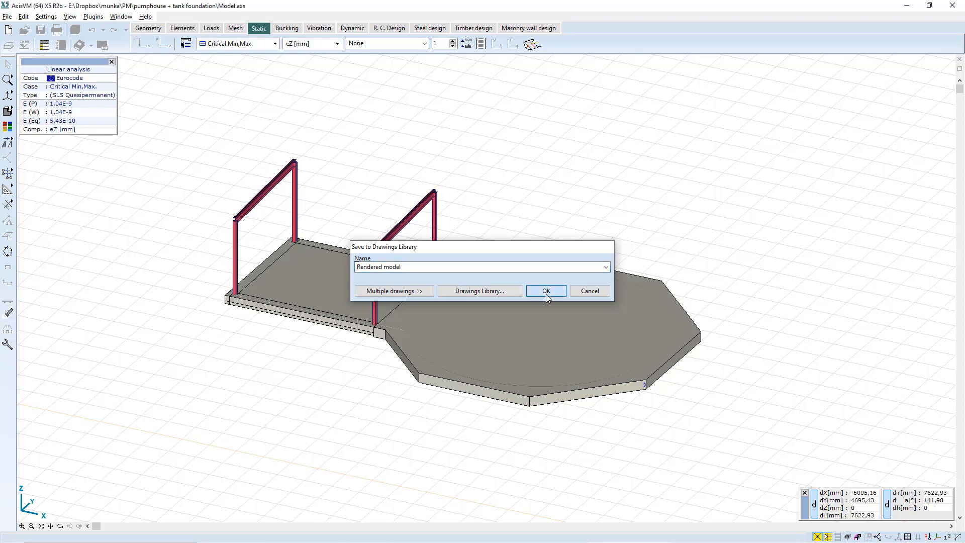
{"action": "left_click", "coordinate": [546, 291]}
Step: Switch the model to wireframe display and show the finite element mesh and the background layers with the dimensions
{"action": "left_click", "coordinate": [27, 112]}
{"action": "middle_click_drag", "start_coordinate": [589, 229], "coordinate": [605, 303], "text": "alt"}
{"action": "middle_click_drag", "start_coordinate": [692, 338], "coordinate": [679, 307], "text": "alt"}
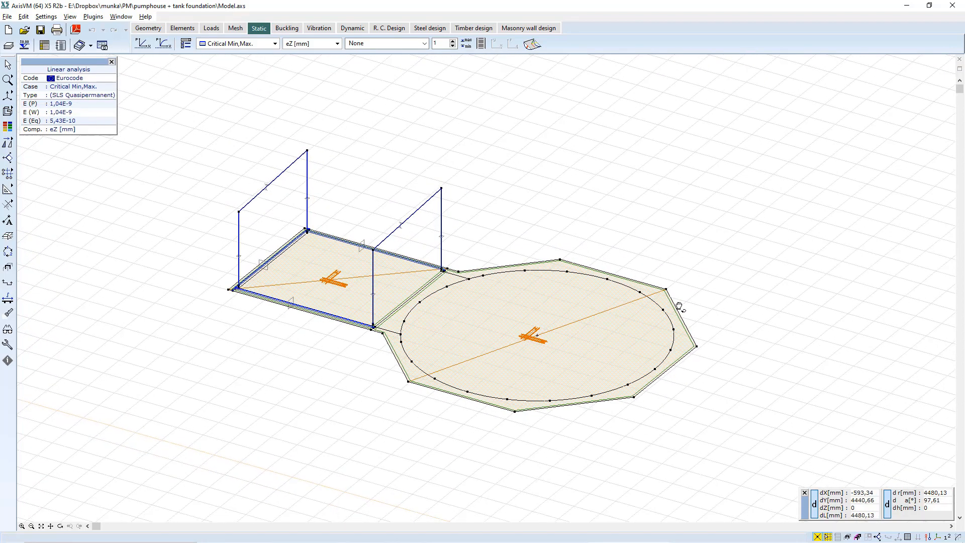
{"action": "left_click", "coordinate": [908, 536]}
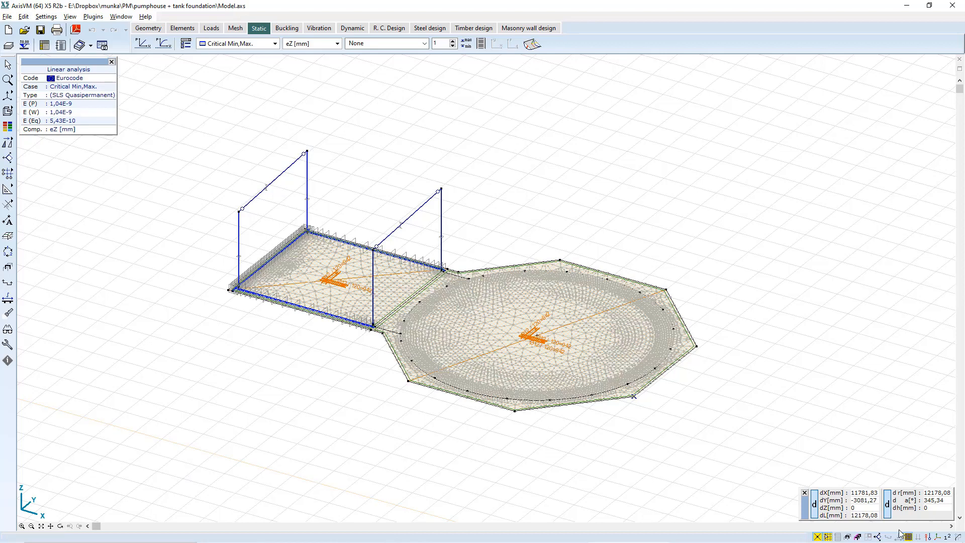
{"action": "left_click", "coordinate": [958, 536]}
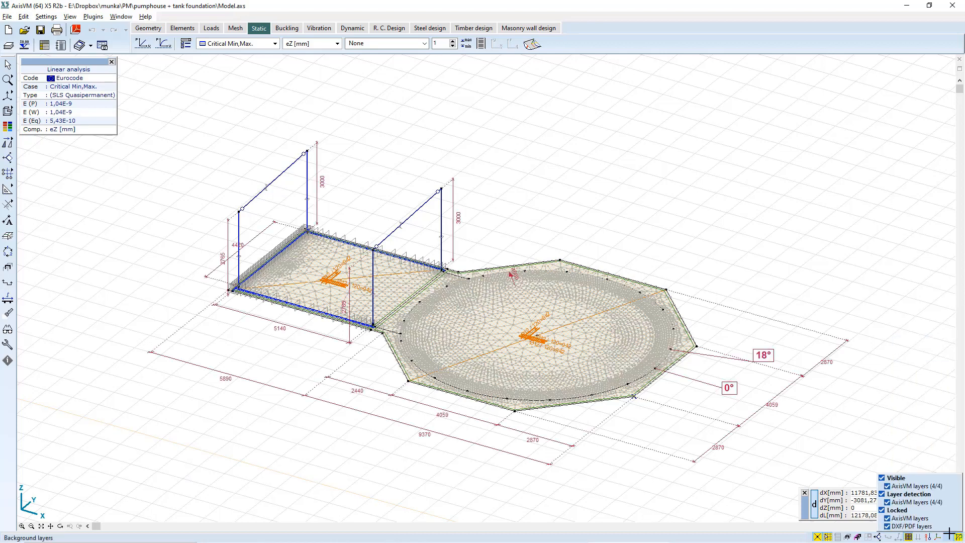
{"action": "scroll", "coordinate": [624, 194], "scroll_direction": "down", "scroll_amount": 2}
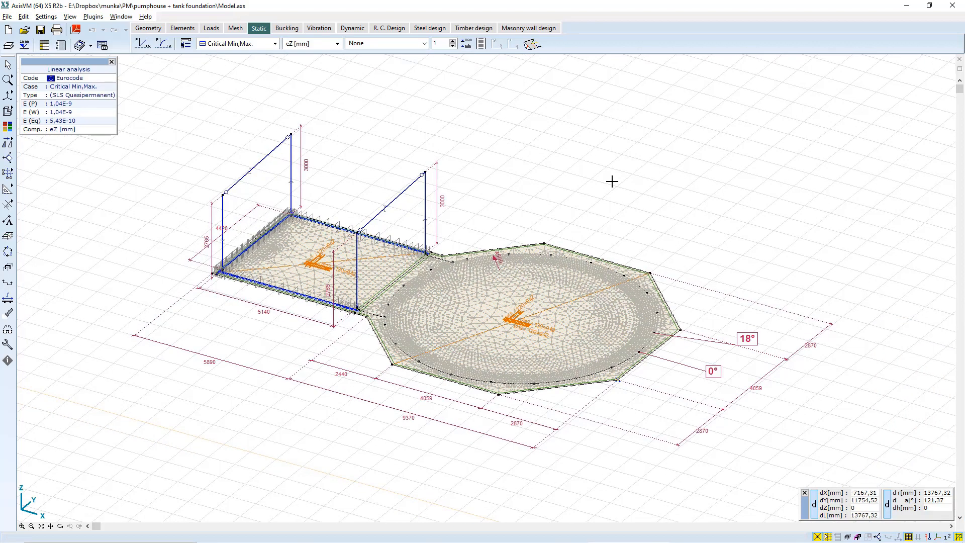
{"action": "scroll", "coordinate": [578, 173], "scroll_direction": "up", "scroll_amount": 2}
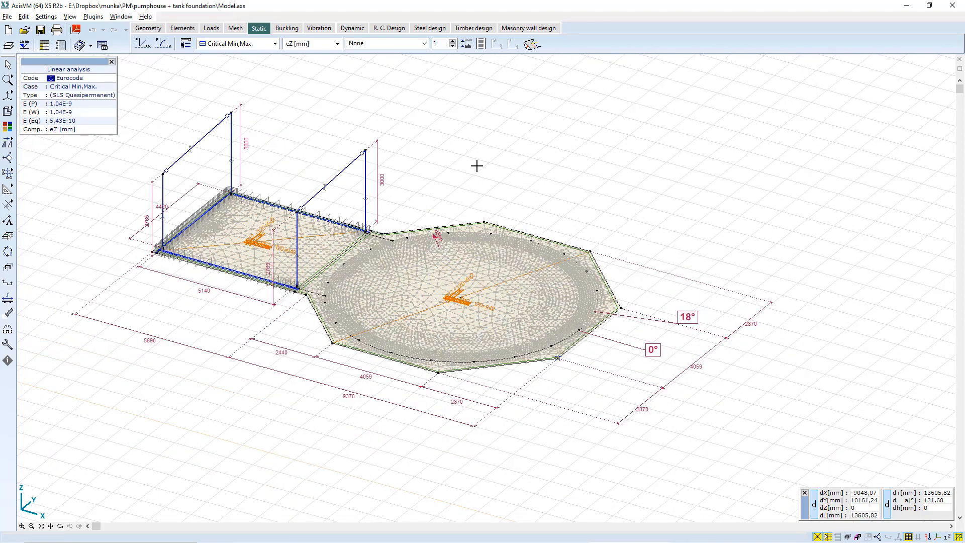
Step: Save the dimensioned mesh view to the Drawings Library as "Dimensions of FE model"
{"action": "left_click", "coordinate": [102, 45]}
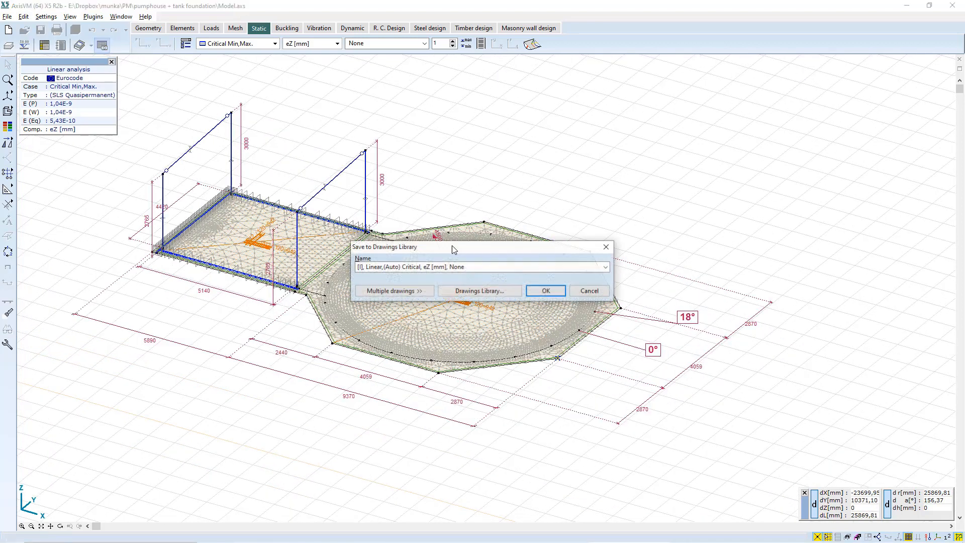
{"action": "left_click_drag", "start_coordinate": [482, 268], "coordinate": [354, 268]}
{"action": "type", "text": "Dimensions of FE model"}
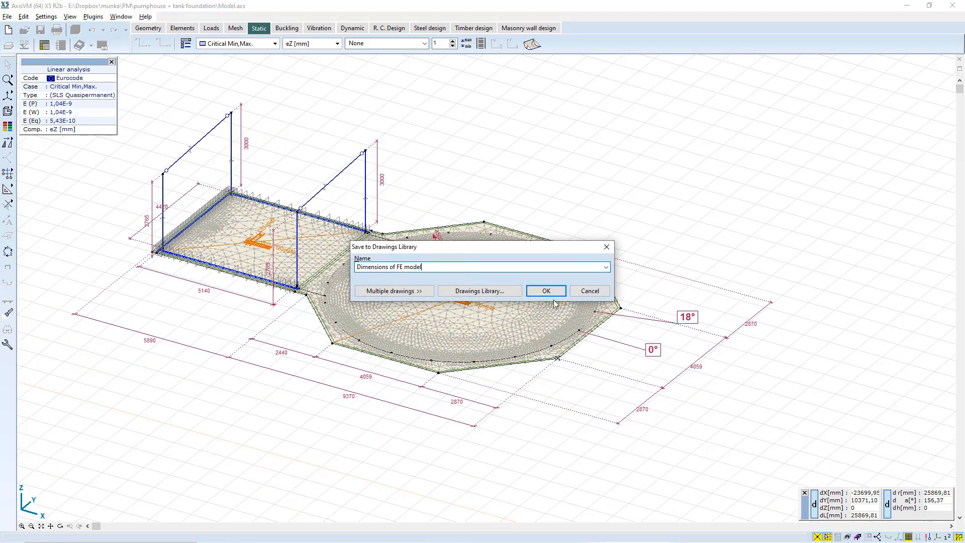
{"action": "left_click", "coordinate": [547, 291]}
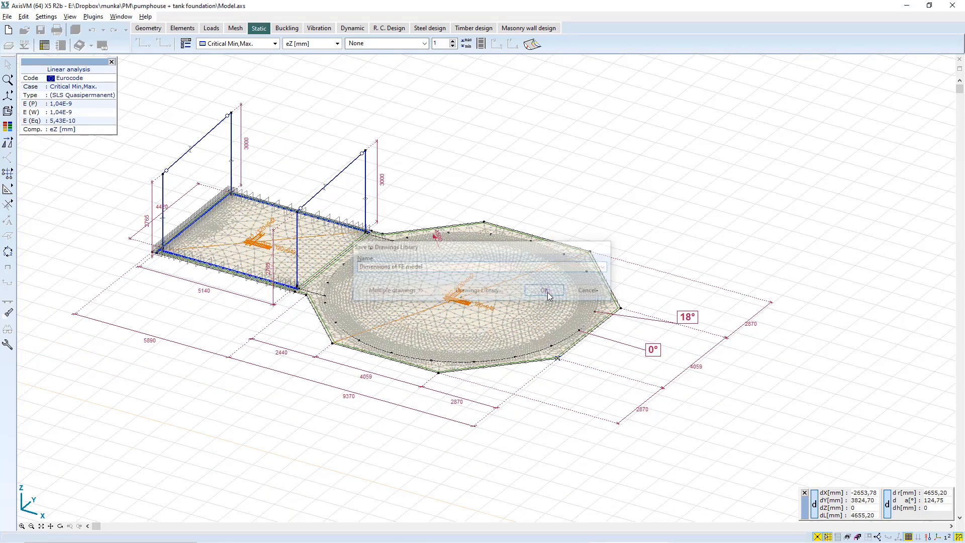
Step: Switch to geometry mode, view the Materials table in the Table Browser and close it
{"action": "left_click", "coordinate": [157, 29]}
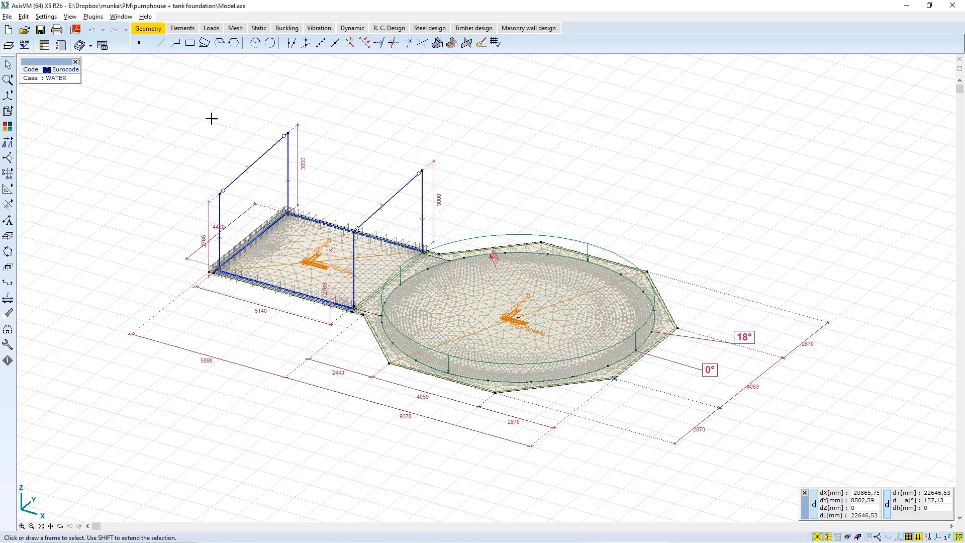
{"action": "key", "text": "F12"}
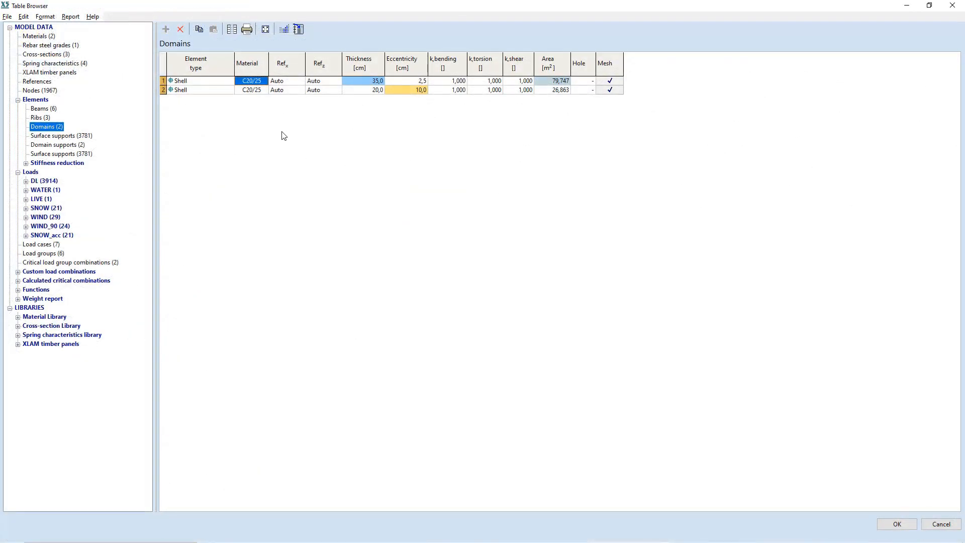
{"action": "left_click", "coordinate": [38, 37]}
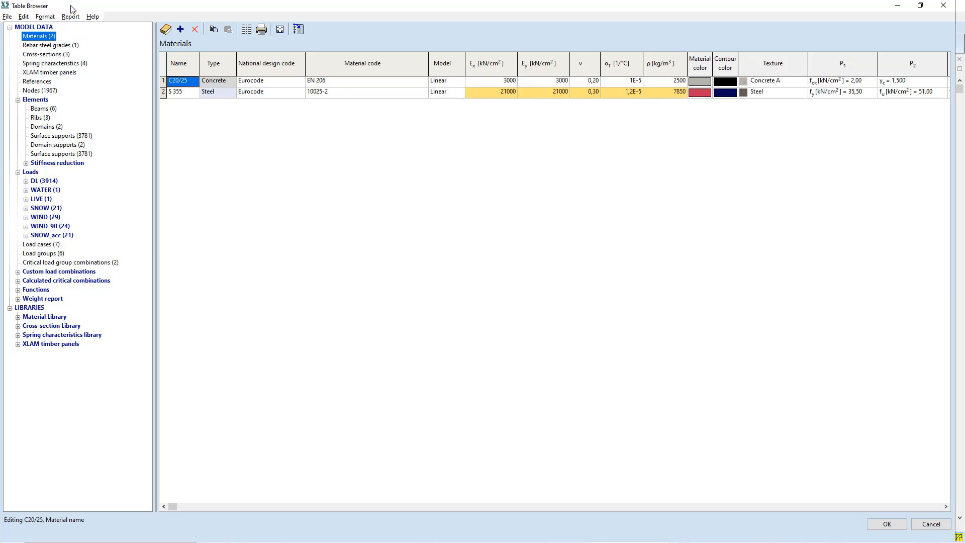
{"action": "left_click", "coordinate": [944, 5]}
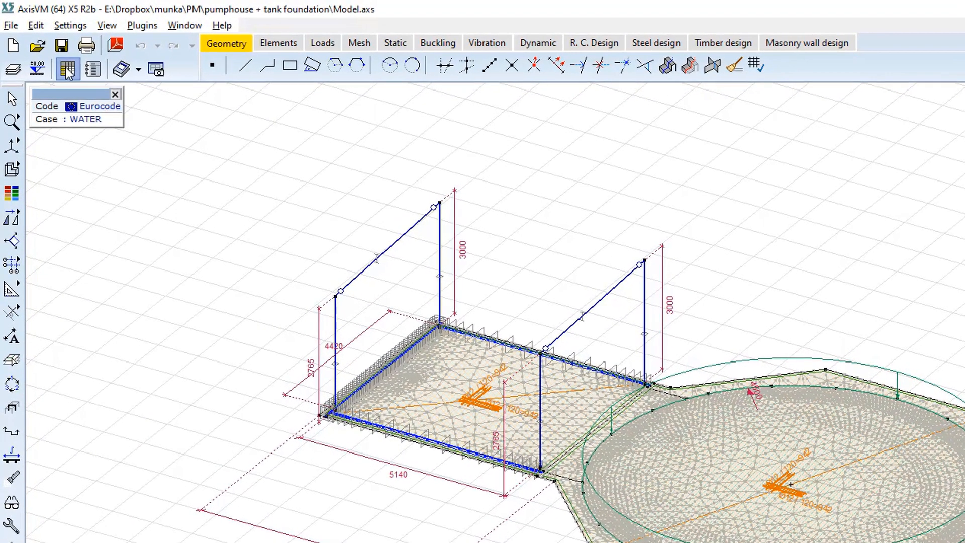
Step: Add the Materials table from the Table Browser to the current report
{"action": "left_click", "coordinate": [67, 69]}
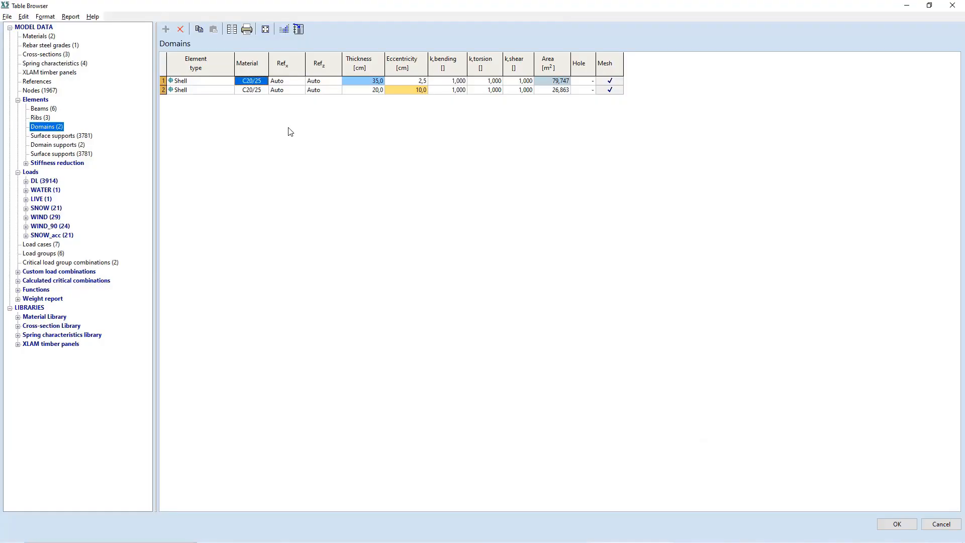
{"action": "left_click", "coordinate": [46, 36]}
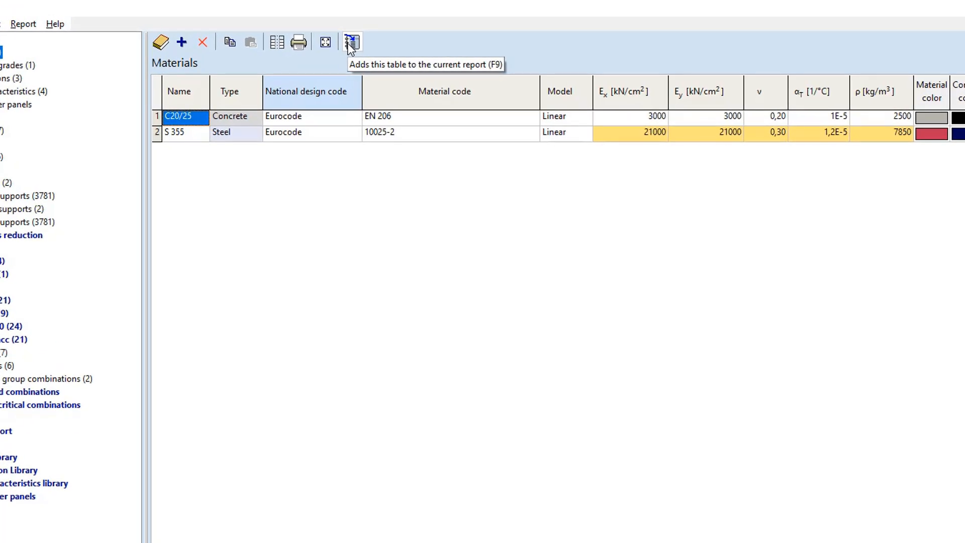
{"action": "left_click", "coordinate": [351, 43]}
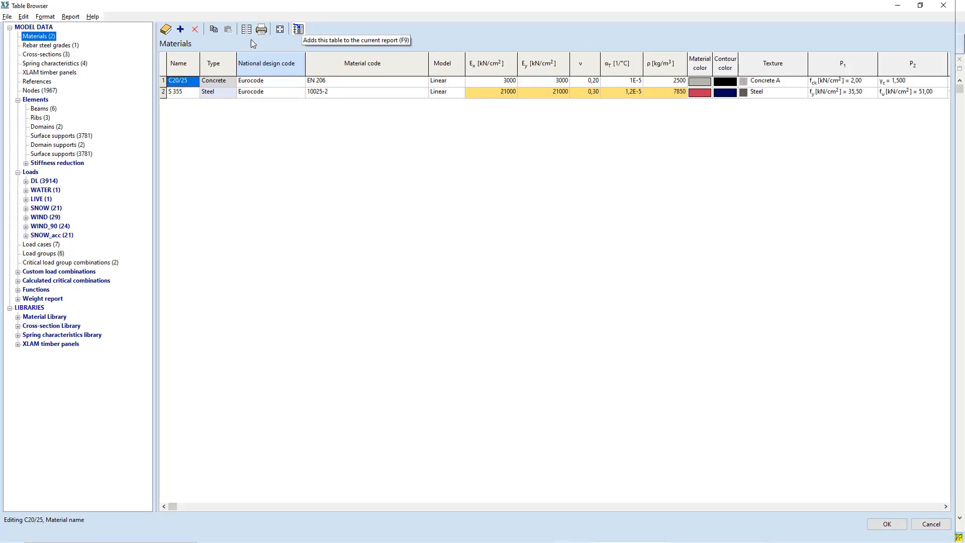
Step: Review the tables for cross-sections, beams, ribs, domains, surface supports and domain supports
{"action": "left_click", "coordinate": [40, 55]}
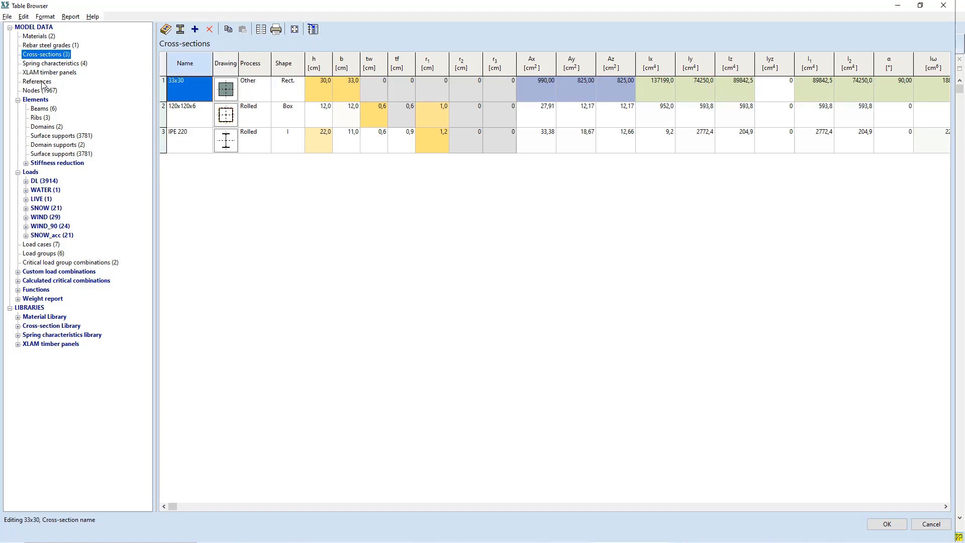
{"action": "left_click", "coordinate": [40, 109]}
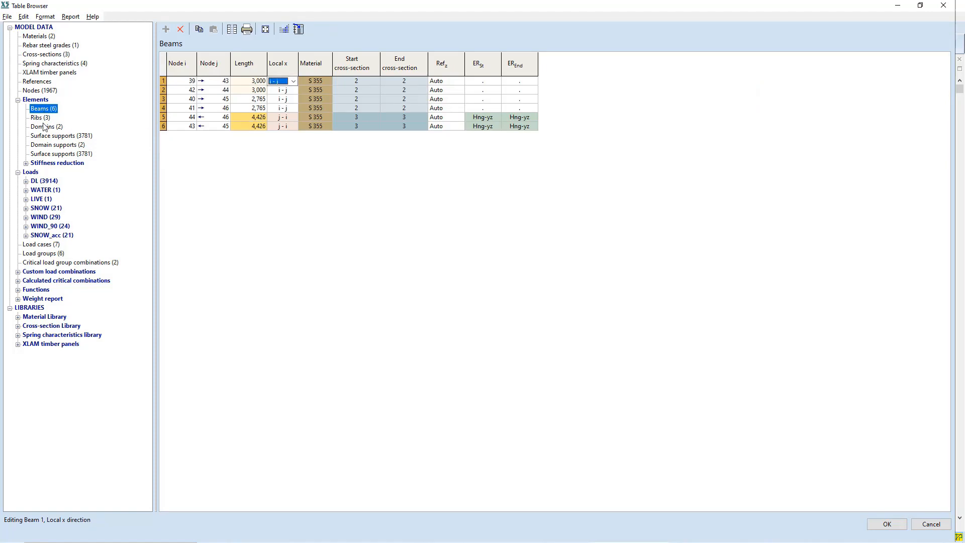
{"action": "left_click", "coordinate": [41, 118]}
{"action": "left_click", "coordinate": [46, 126]}
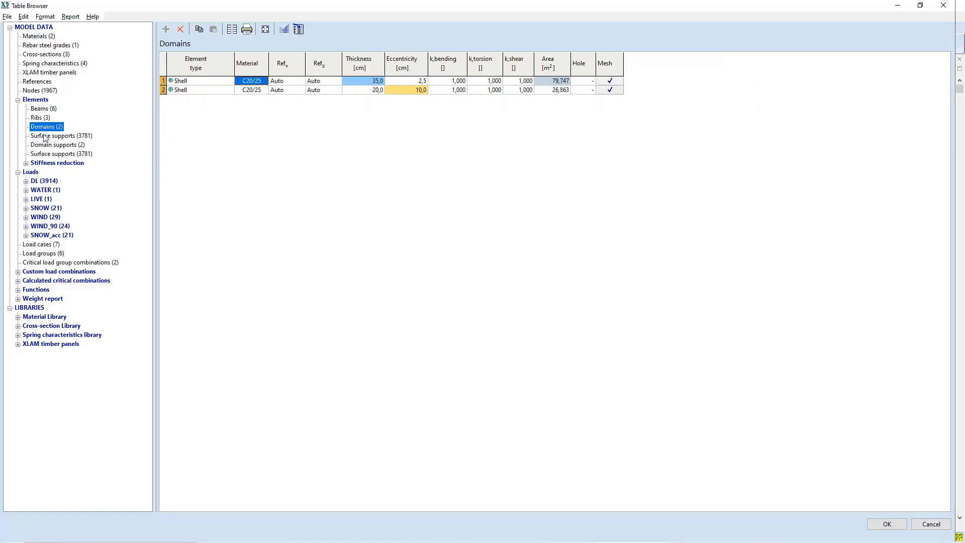
{"action": "left_click", "coordinate": [46, 137]}
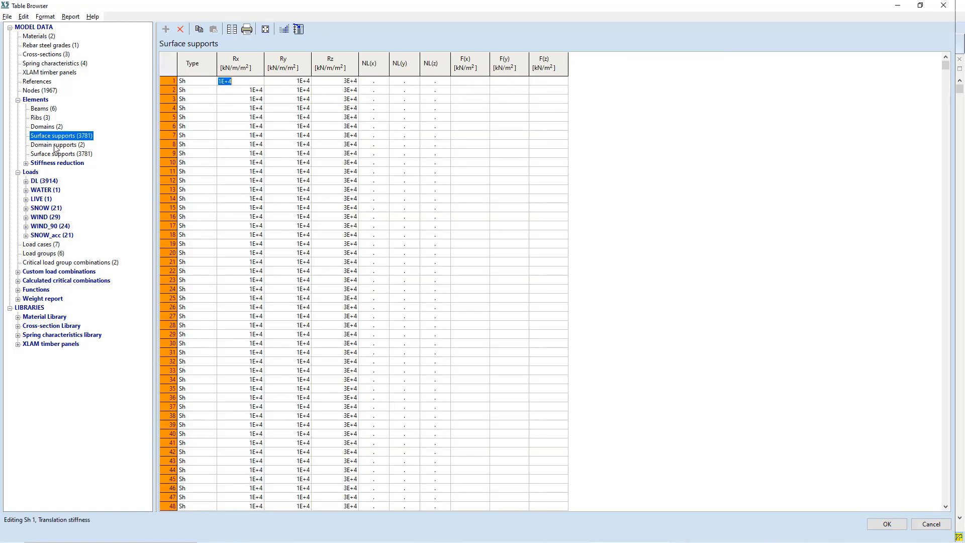
{"action": "left_click", "coordinate": [52, 145]}
{"action": "left_click", "coordinate": [59, 155]}
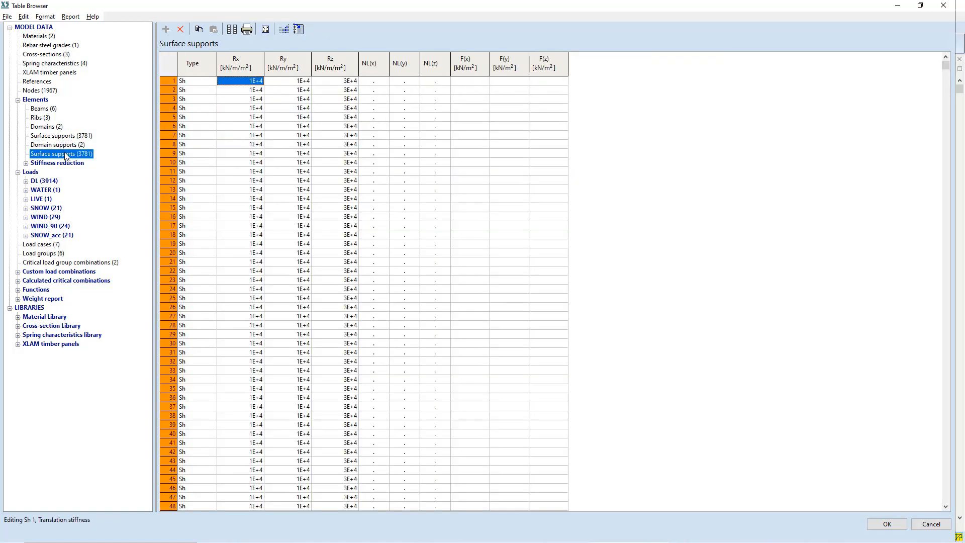
{"action": "left_click", "coordinate": [55, 163]}
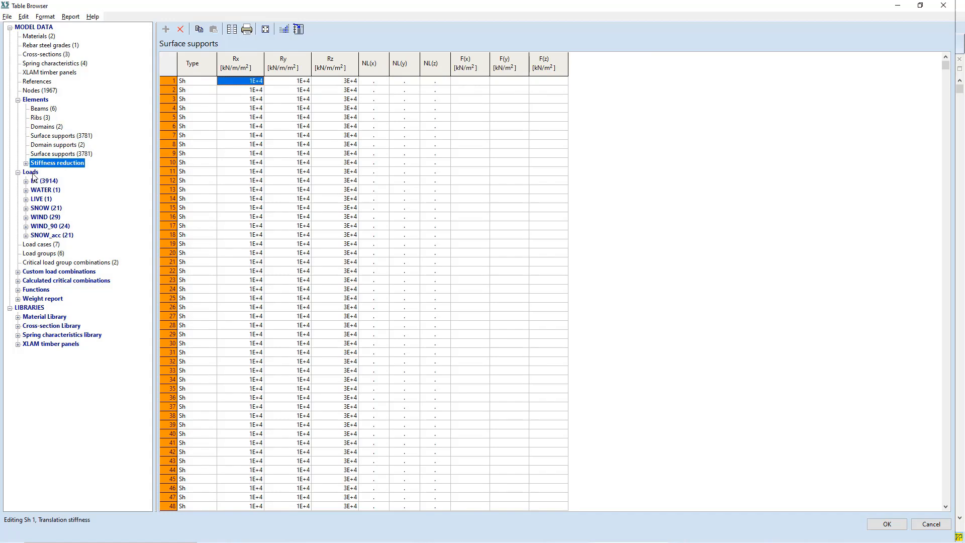
Step: Review the DL load case's beam self weight, rib self weight and surface load tables and close the Table Browser
{"action": "left_click", "coordinate": [31, 172]}
{"action": "left_click", "coordinate": [39, 182]}
{"action": "left_click", "coordinate": [29, 182]}
{"action": "double_click", "coordinate": [47, 190]}
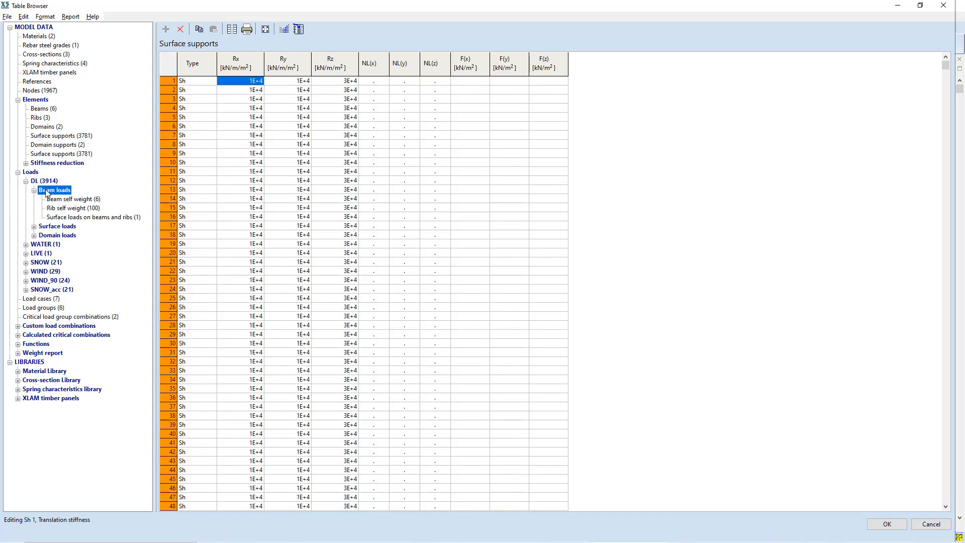
{"action": "left_click", "coordinate": [65, 200]}
{"action": "left_click", "coordinate": [66, 209]}
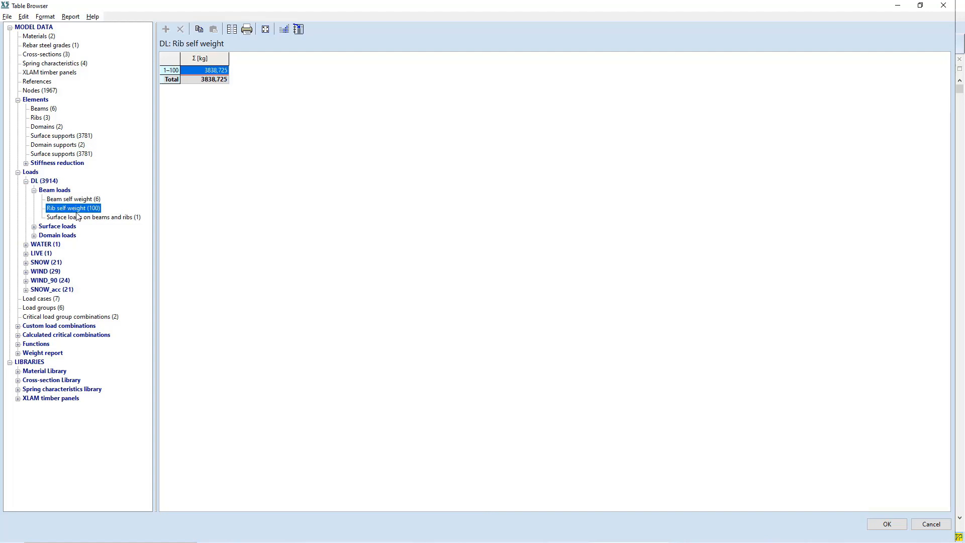
{"action": "left_click", "coordinate": [80, 218]}
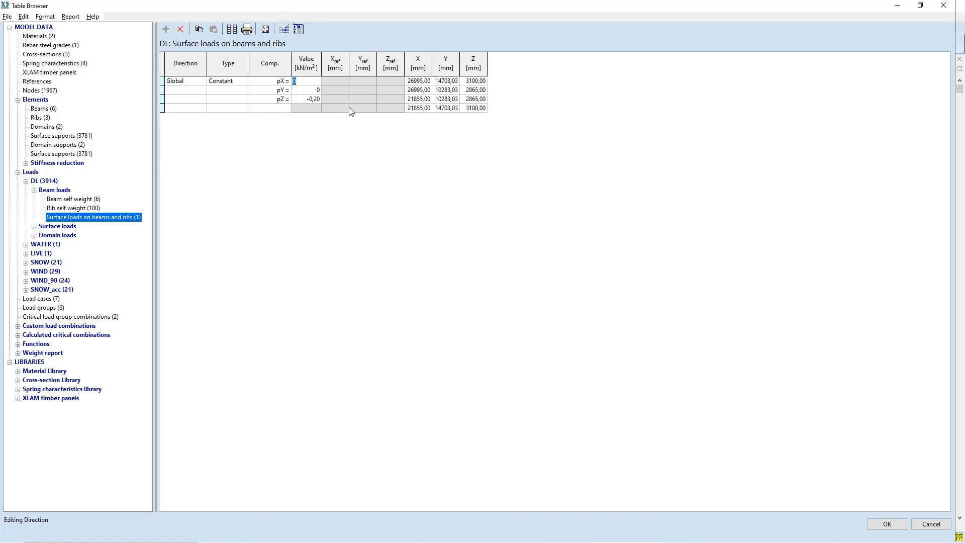
{"action": "left_click", "coordinate": [887, 523]}
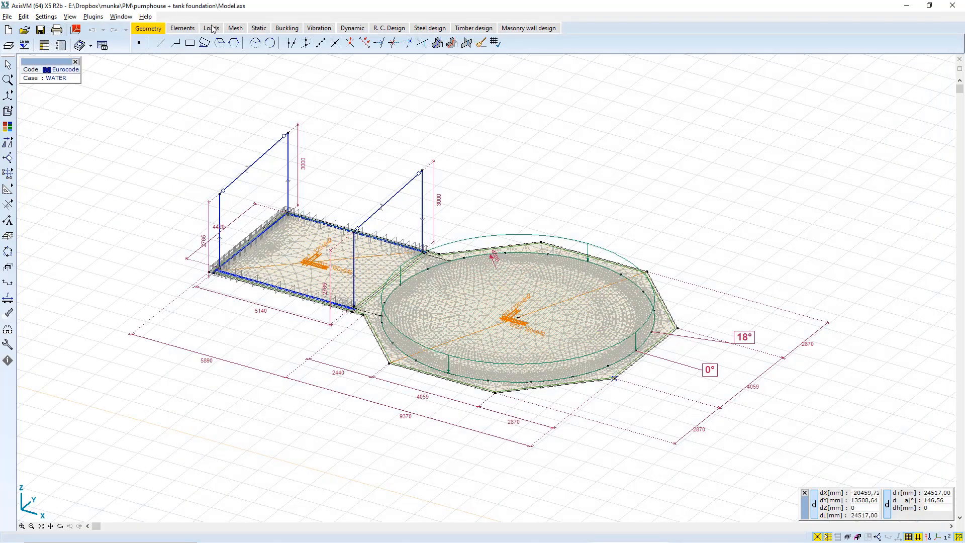
Step: Switch to loads mode and hide the finite element mesh and the dimension lines in the model view
{"action": "left_click", "coordinate": [211, 28]}
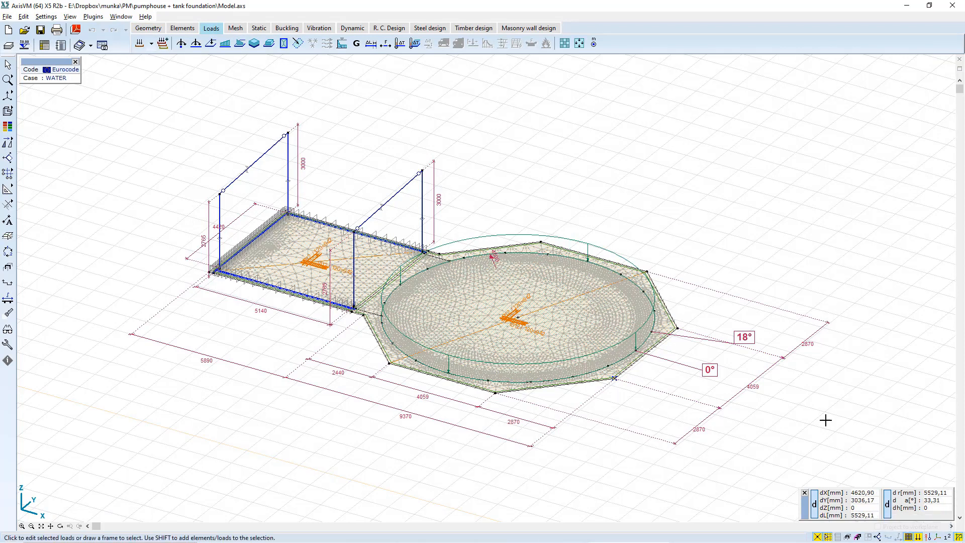
{"action": "mouse_move", "coordinate": [914, 540]}
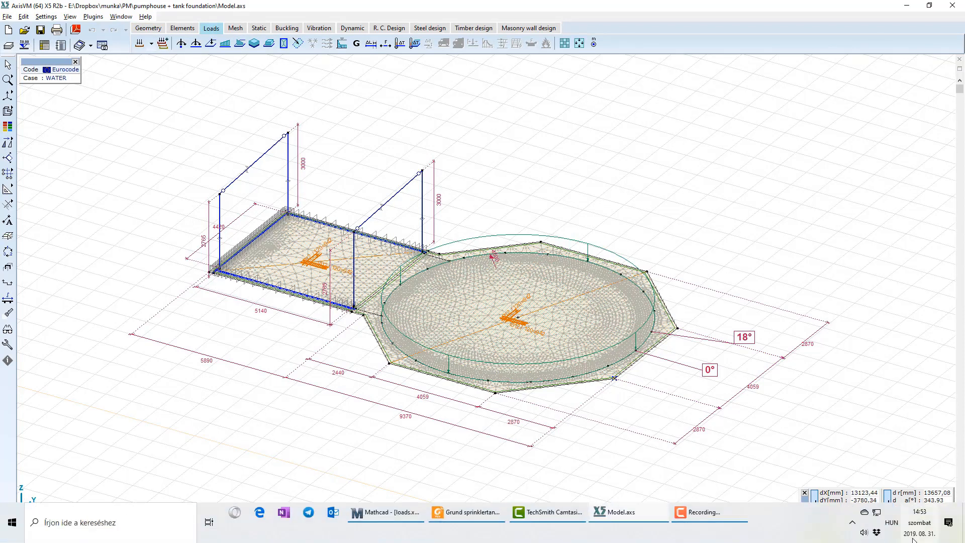
{"action": "left_click", "coordinate": [907, 536]}
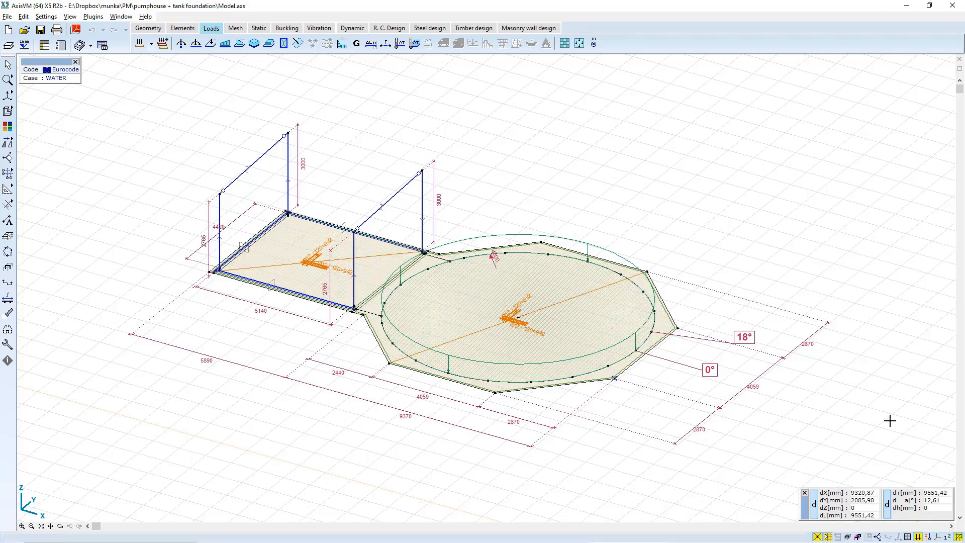
{"action": "left_click", "coordinate": [958, 536]}
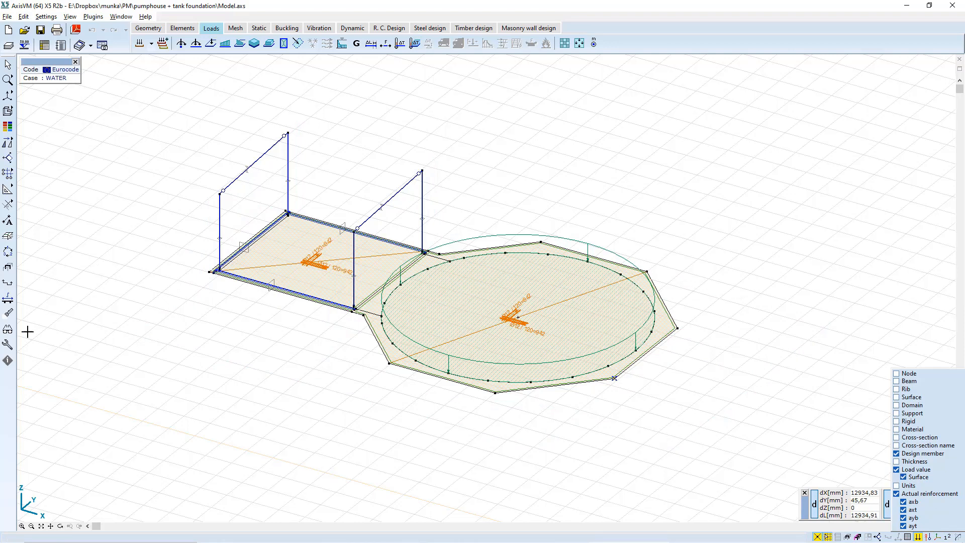
Step: Turn off the background grid display in the model view
{"action": "left_click", "coordinate": [8, 345]}
{"action": "left_click", "coordinate": [415, 214]}
{"action": "left_click", "coordinate": [504, 362]}
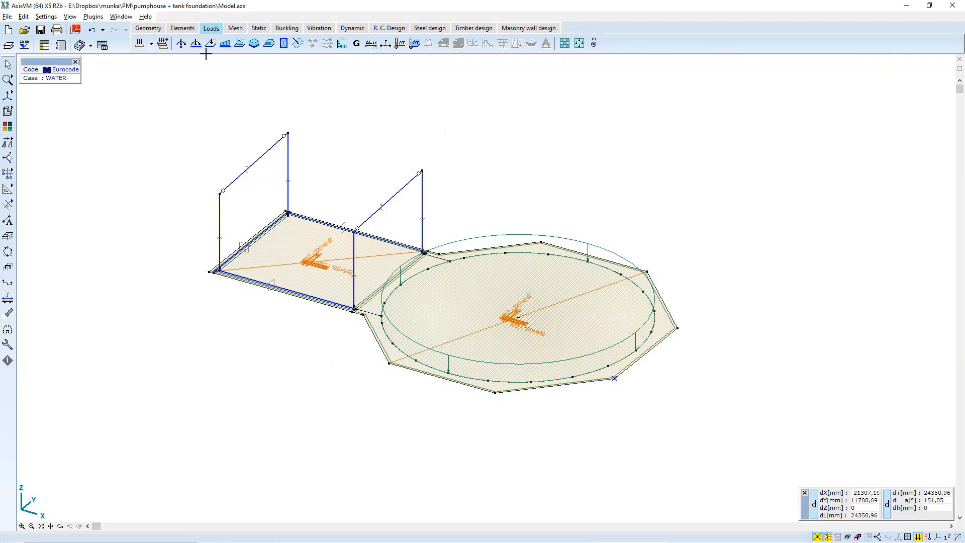
Step: Display the DL load case from a lower viewing angle and save its drawing to the Drawings Library as "DL of structure"
{"action": "left_click", "coordinate": [151, 44]}
{"action": "left_click", "coordinate": [149, 55]}
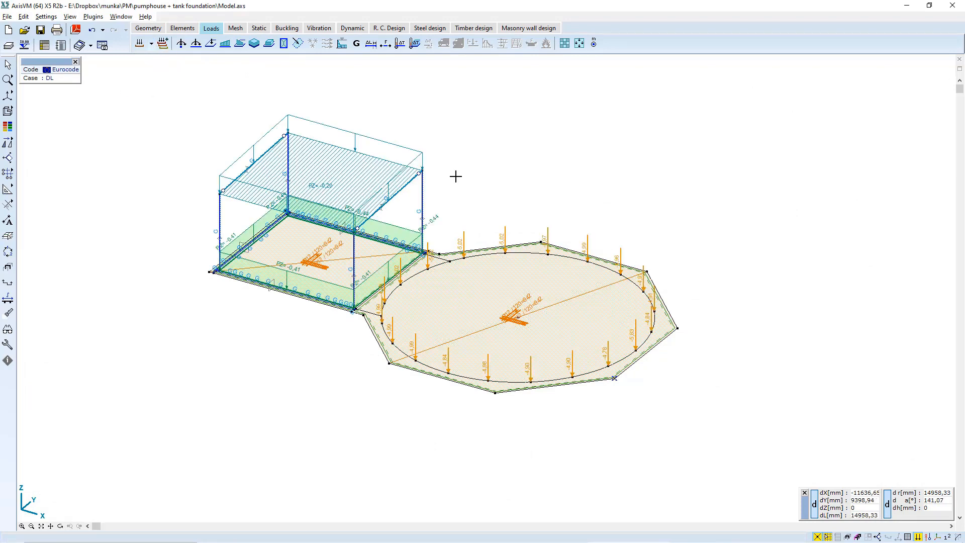
{"action": "middle_click_drag", "start_coordinate": [463, 189], "coordinate": [511, 164]}
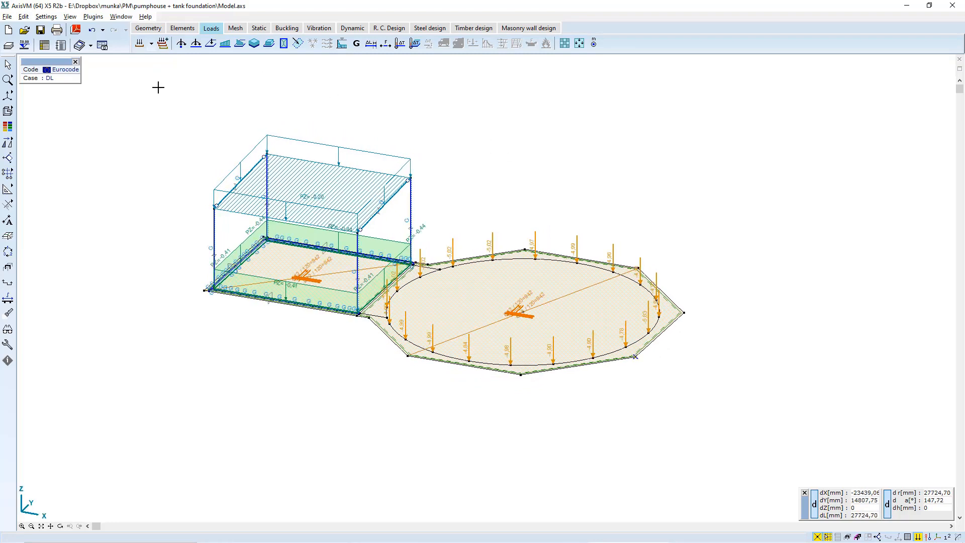
{"action": "left_click", "coordinate": [103, 46]}
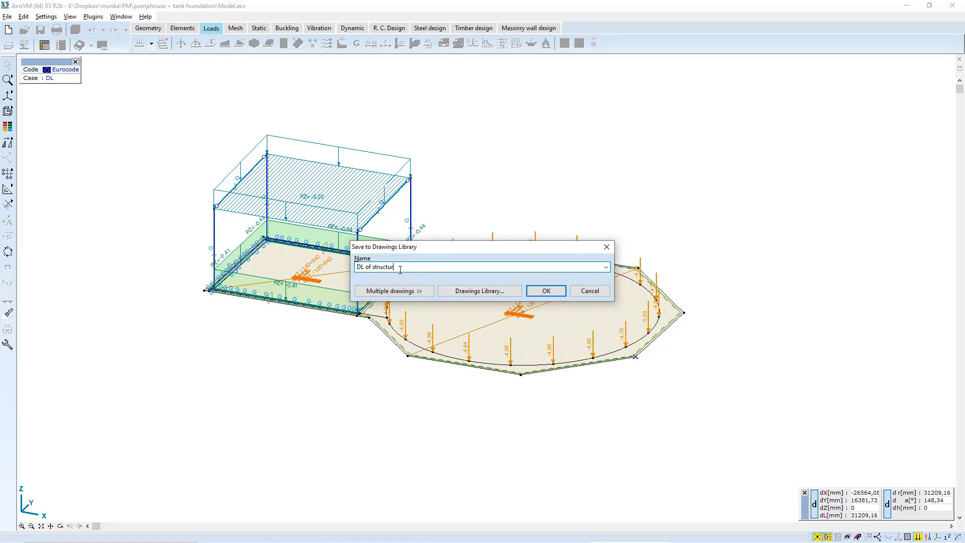
{"action": "left_click", "coordinate": [546, 291]}
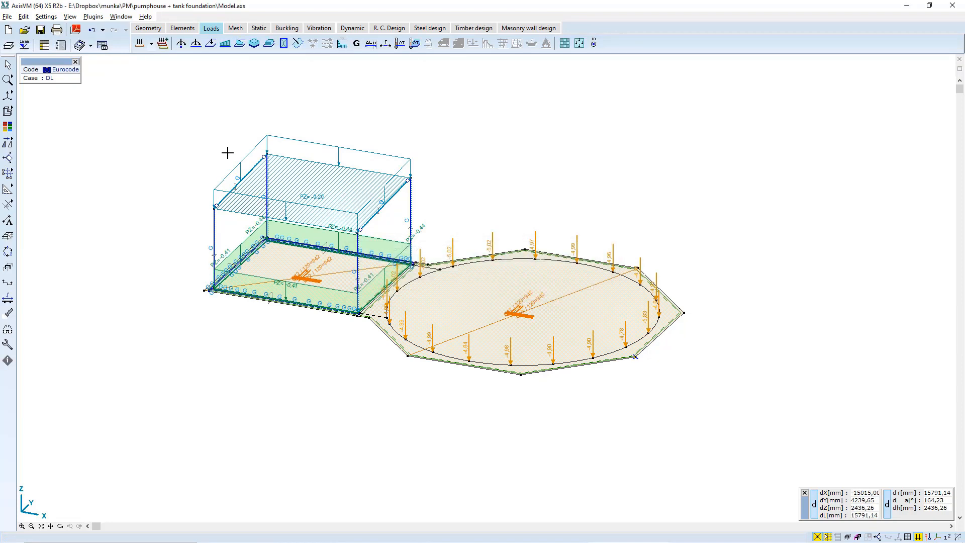
Step: Display the WATER load case and save its drawing to the Drawings Library as "WATER"
{"action": "left_click", "coordinate": [151, 43]}
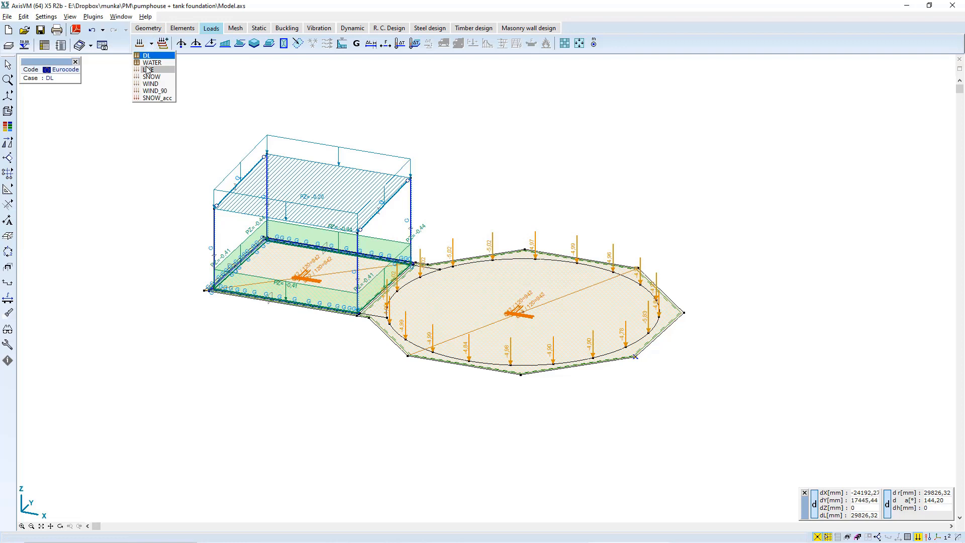
{"action": "left_click", "coordinate": [150, 62]}
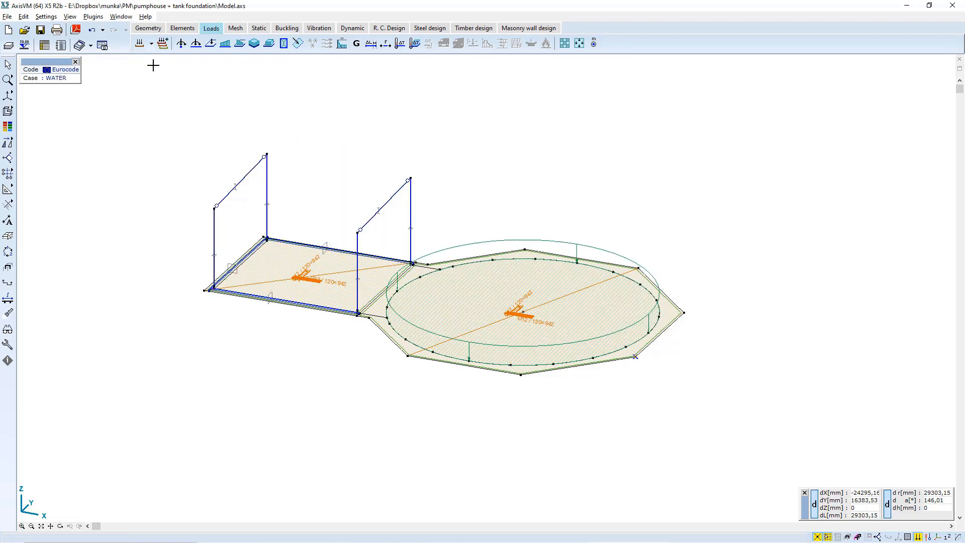
{"action": "left_click", "coordinate": [102, 45]}
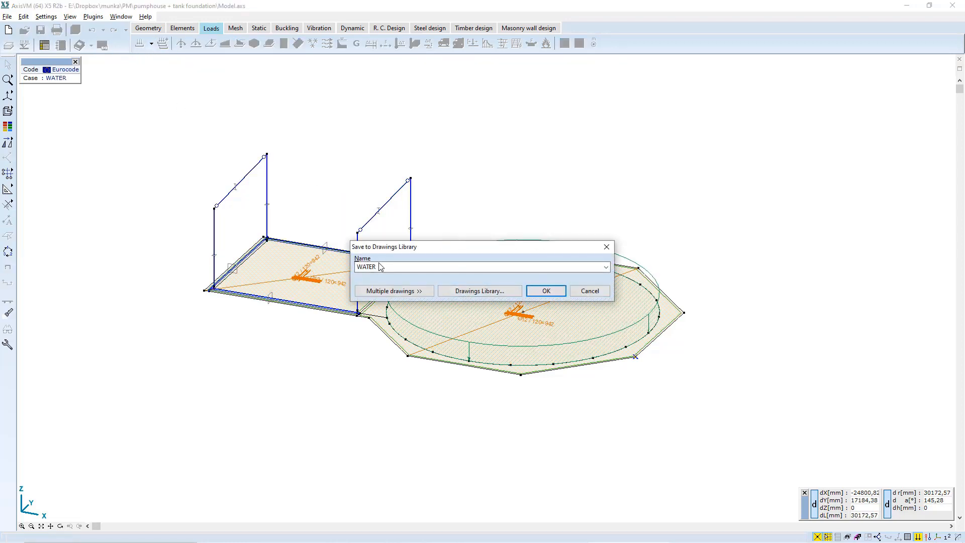
{"action": "left_click", "coordinate": [398, 267]}
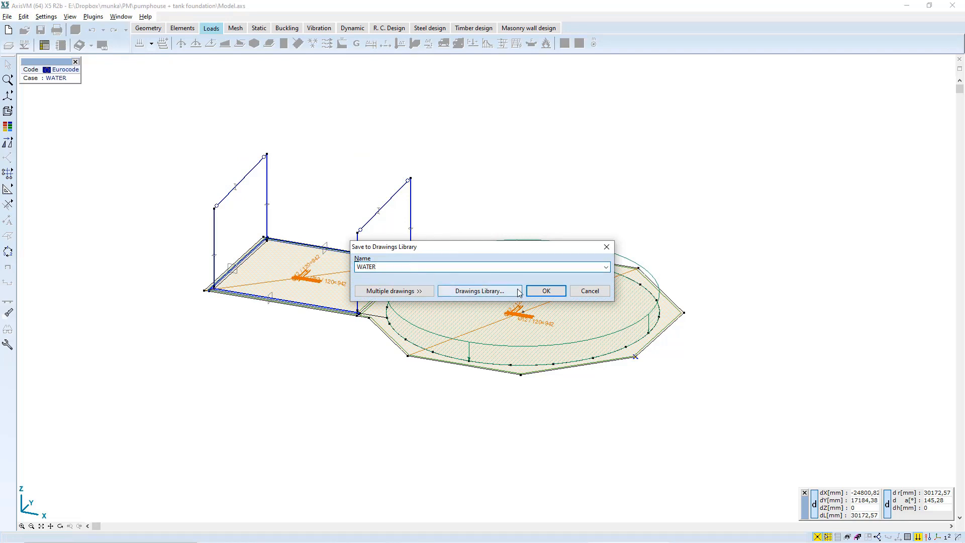
{"action": "left_click", "coordinate": [548, 291]}
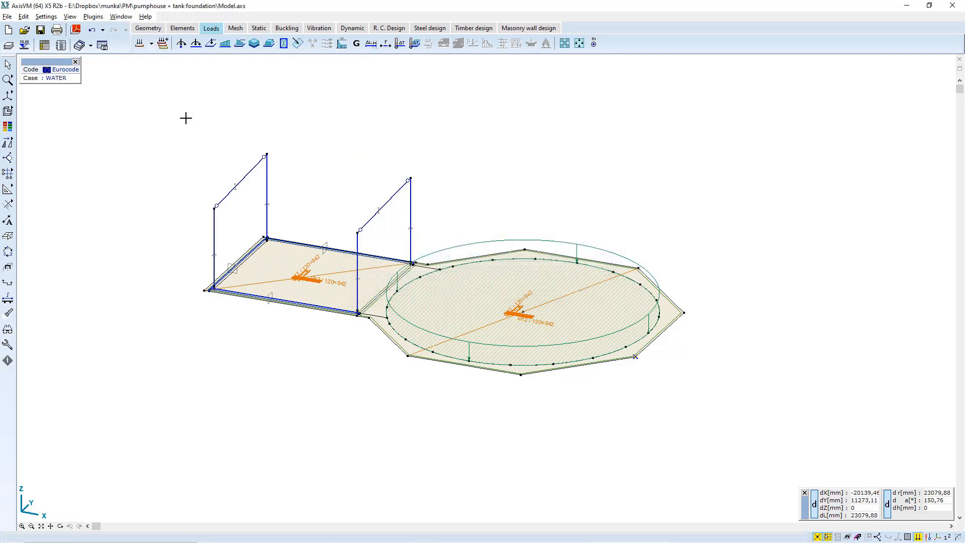
{"action": "left_click", "coordinate": [102, 46]}
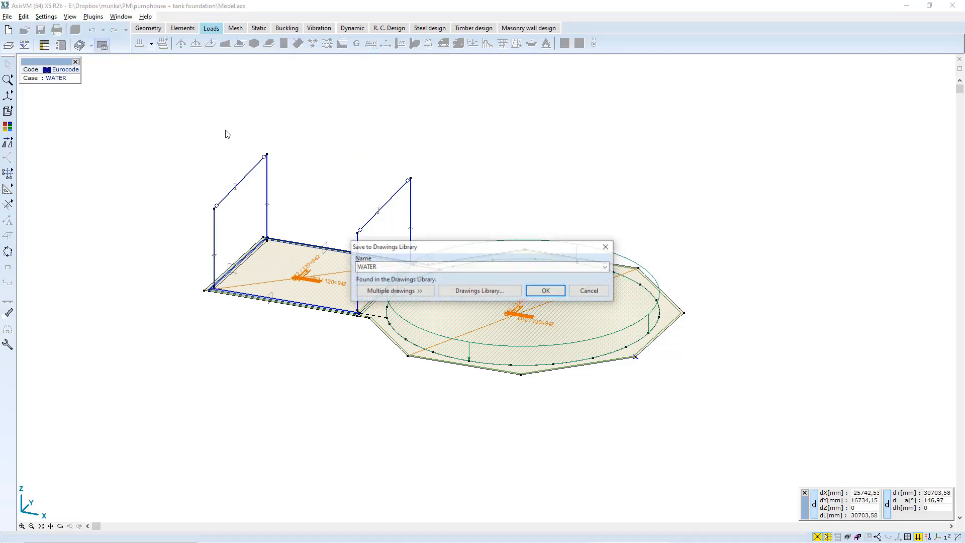
{"action": "left_click", "coordinate": [590, 291]}
Step: Display the LIVE load case and save its drawing to the Drawings Library as "LIVE"
{"action": "left_click", "coordinate": [152, 43]}
{"action": "left_click", "coordinate": [168, 75]}
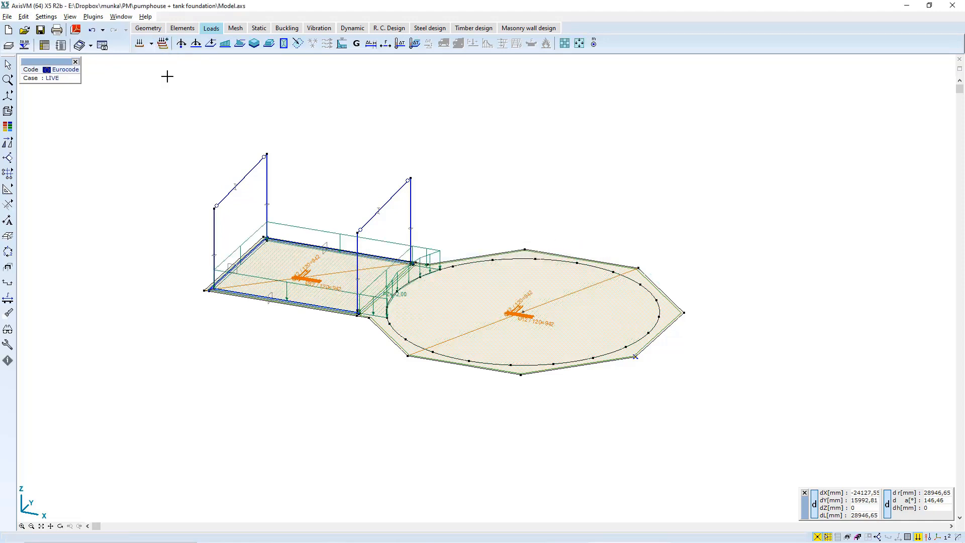
{"action": "left_click", "coordinate": [102, 45]}
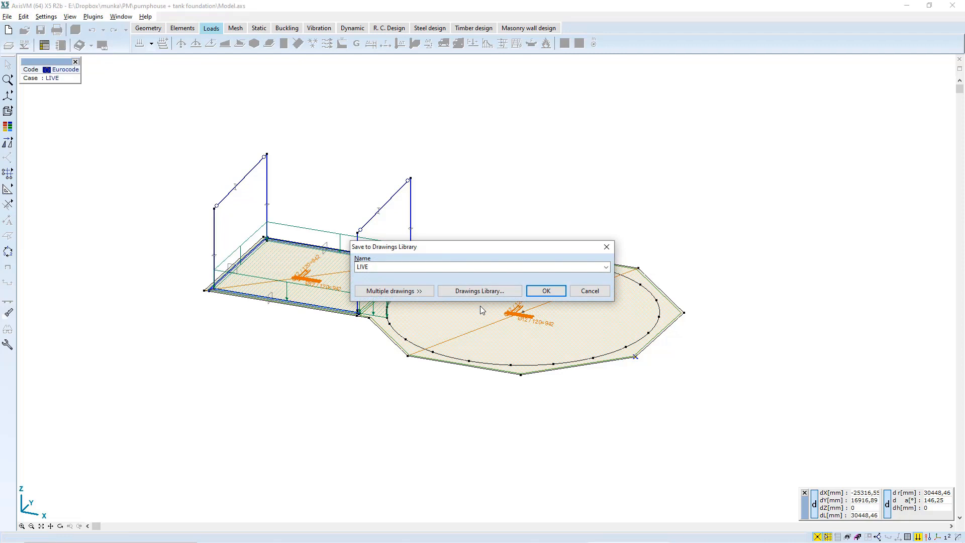
{"action": "left_click", "coordinate": [546, 291]}
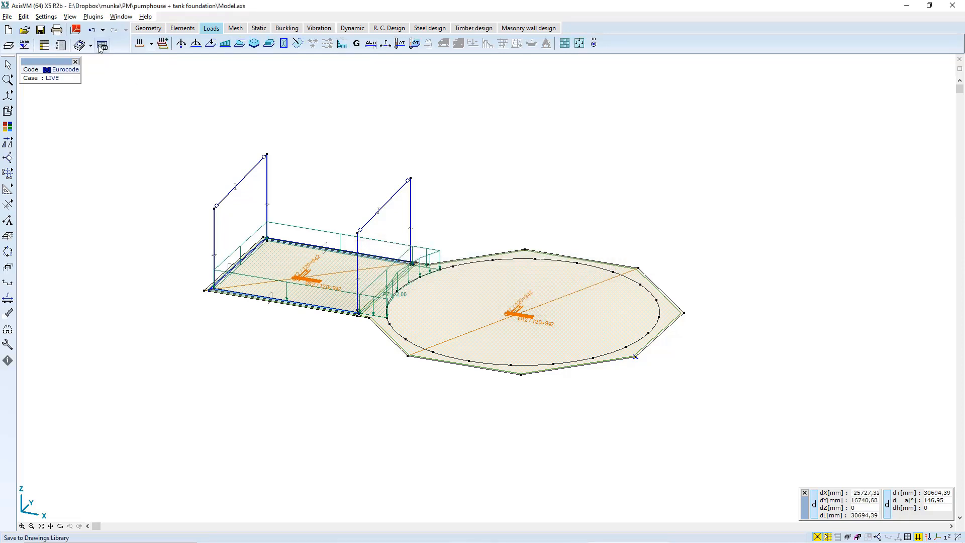
Step: Display the SNOW load case and save its drawing to the Drawings Library
{"action": "left_click", "coordinate": [152, 45]}
{"action": "left_click", "coordinate": [151, 77]}
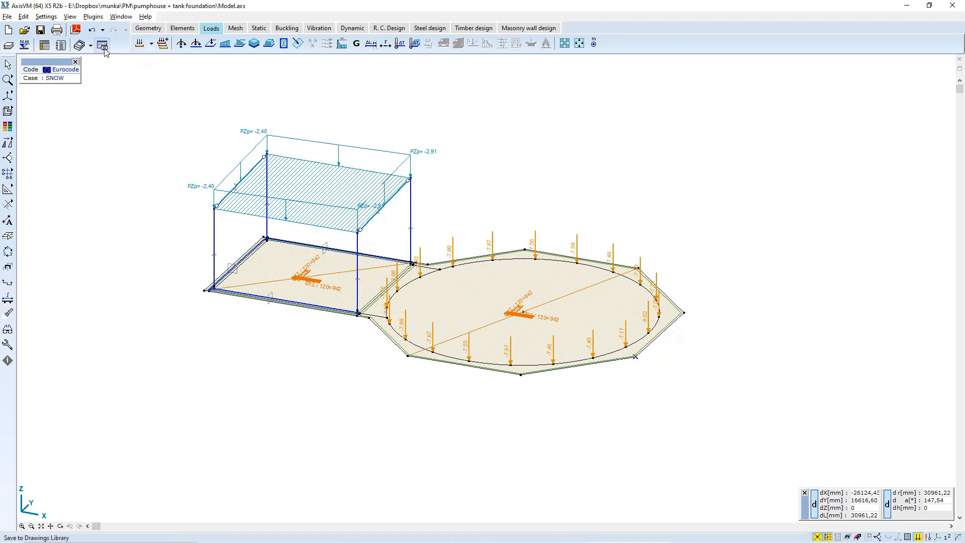
{"action": "left_click", "coordinate": [102, 46]}
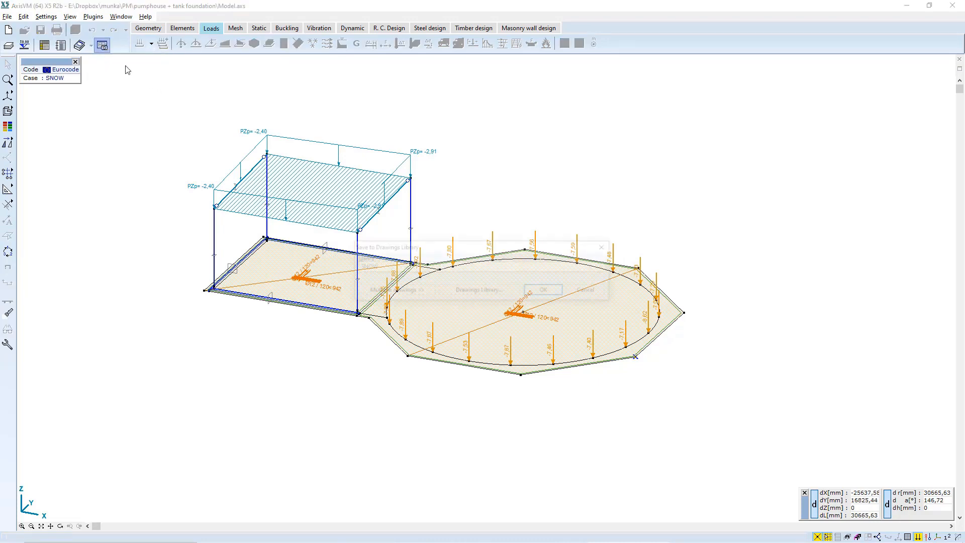
{"action": "left_click_drag", "start_coordinate": [475, 245], "coordinate": [573, 401]}
{"action": "left_click", "coordinate": [550, 425]}
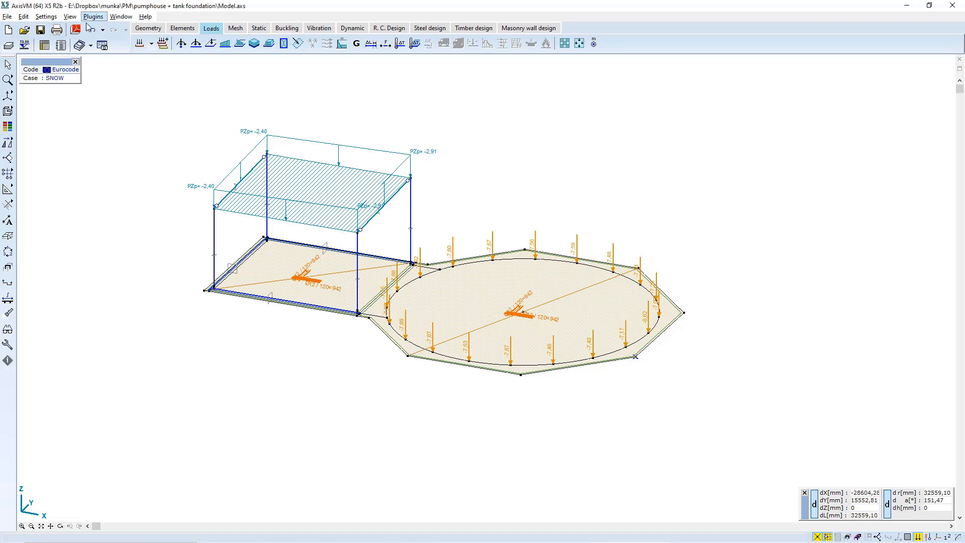
Step: Display the WIND load case and save its drawing to the Drawings Library as "WIND - 0° direction", copying the name for reuse
{"action": "left_click", "coordinate": [150, 44]}
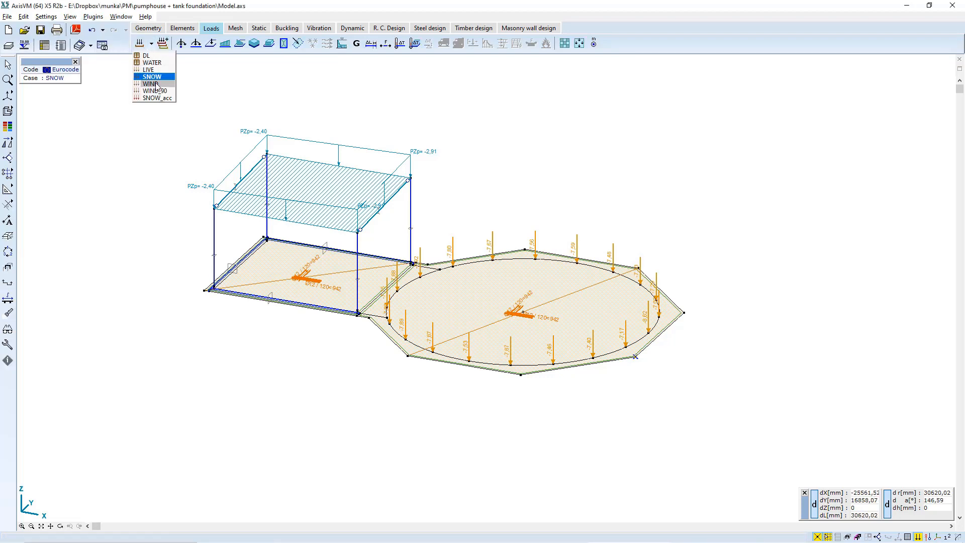
{"action": "left_click", "coordinate": [150, 84]}
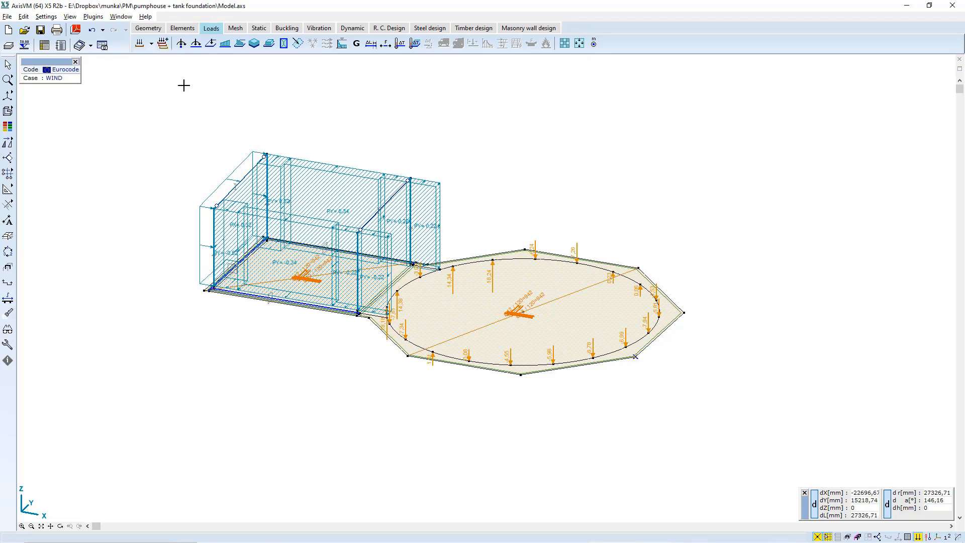
{"action": "left_click", "coordinate": [103, 46]}
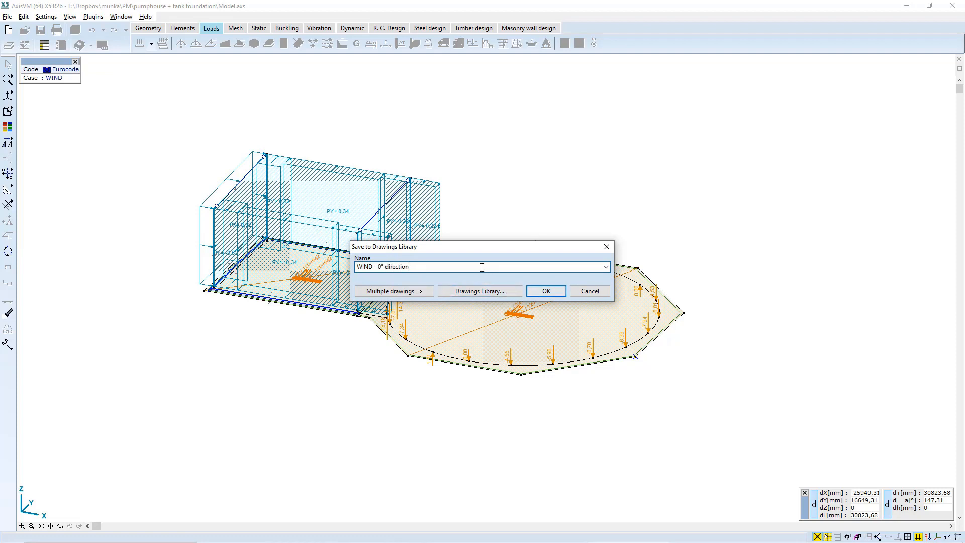
{"action": "left_click_drag", "start_coordinate": [487, 267], "coordinate": [300, 262]}
{"action": "key", "text": "ctrl+c"}
{"action": "left_click", "coordinate": [549, 292]}
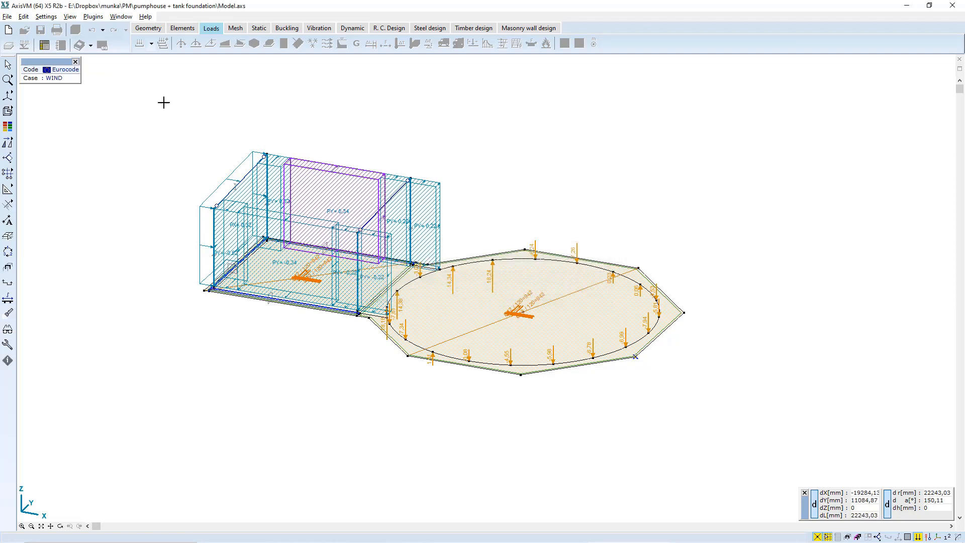
Step: Display the WIND_90 load case and save its drawing to the Drawings Library as "WIND - 90° direction", reusing the copied name
{"action": "left_click", "coordinate": [148, 44]}
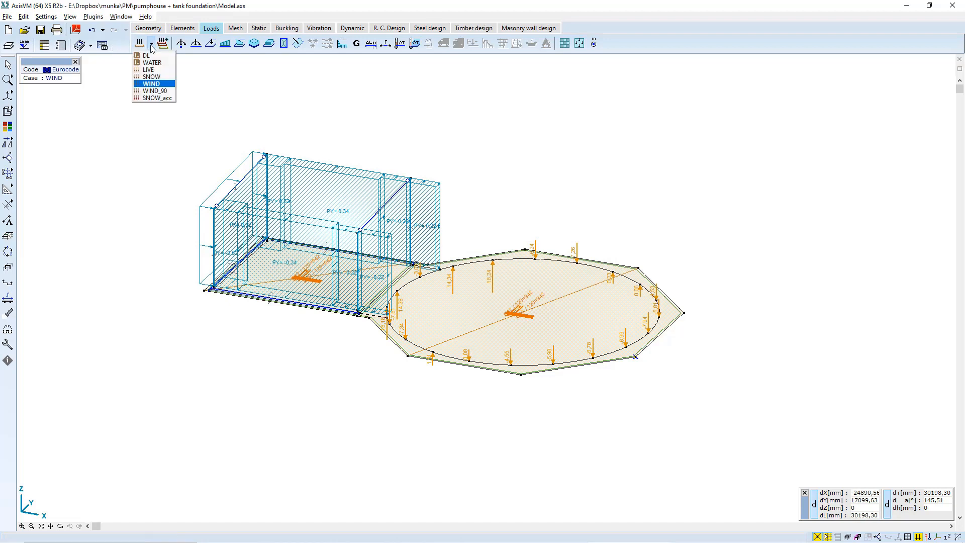
{"action": "left_click", "coordinate": [160, 91]}
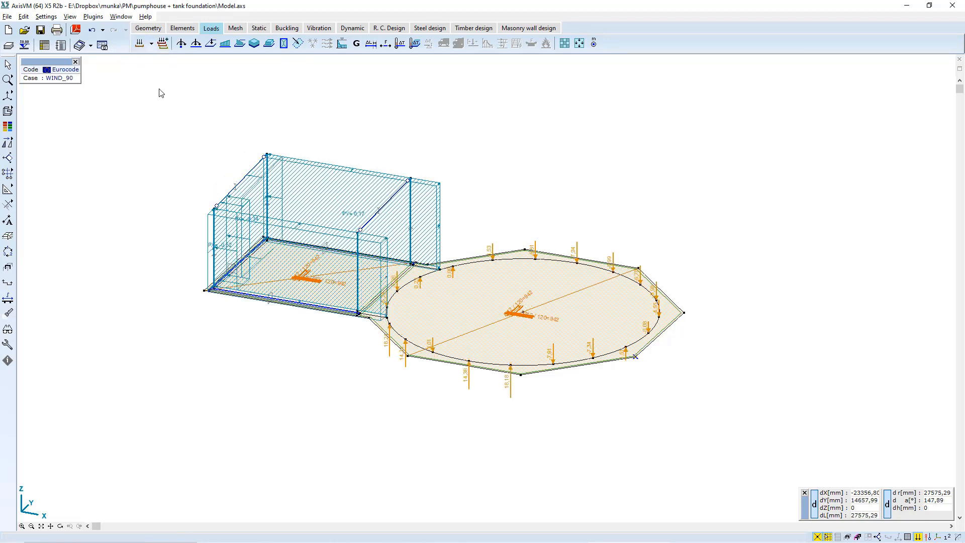
{"action": "left_click", "coordinate": [102, 45]}
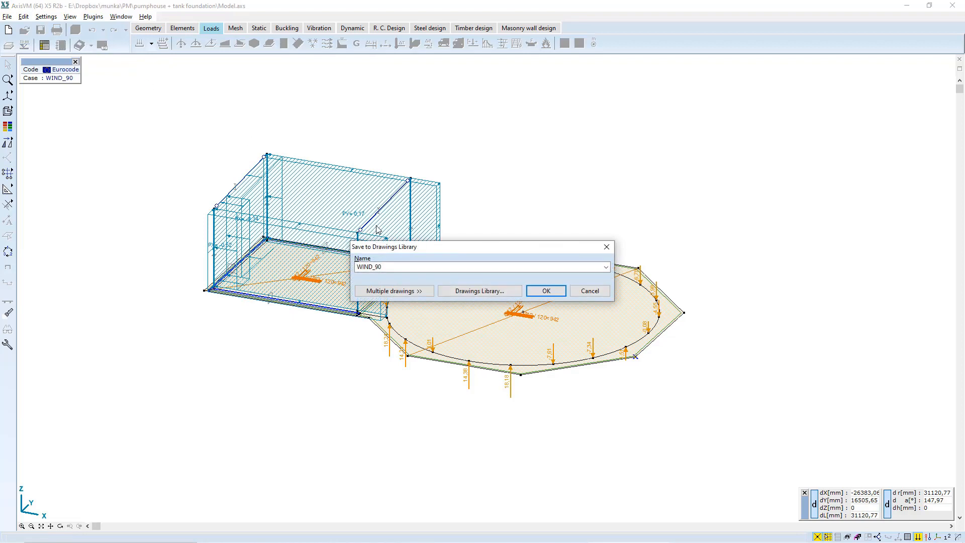
{"action": "key", "text": "ctrl+v"}
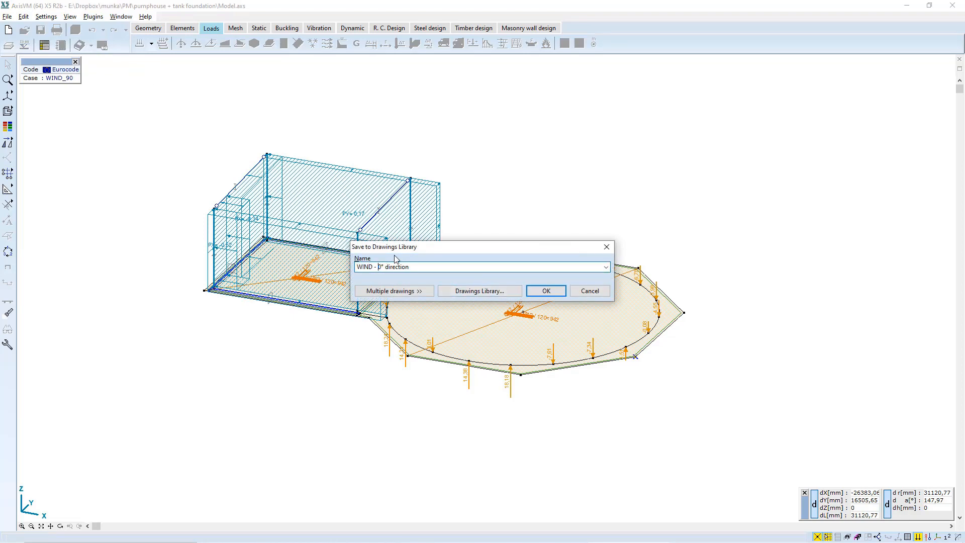
{"action": "type", "text": "9"}
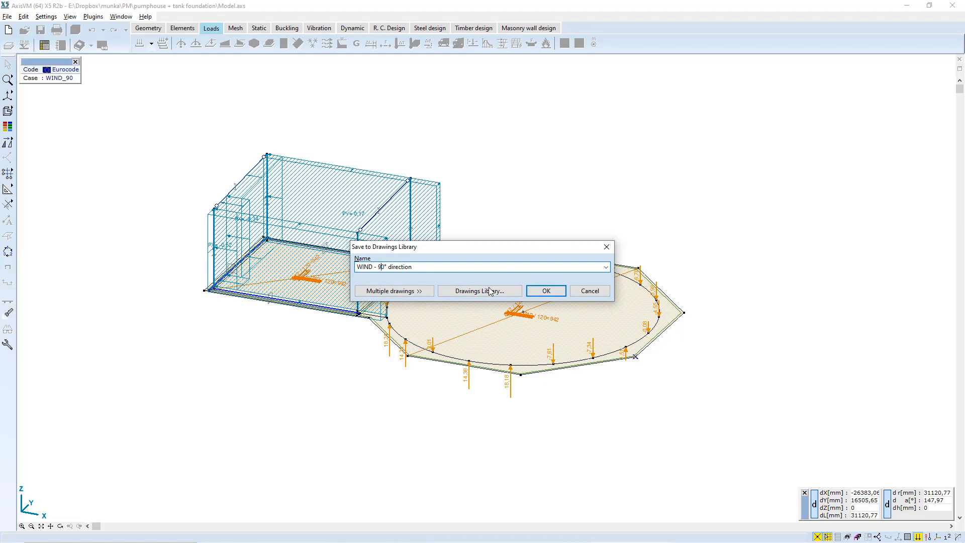
{"action": "left_click", "coordinate": [546, 291]}
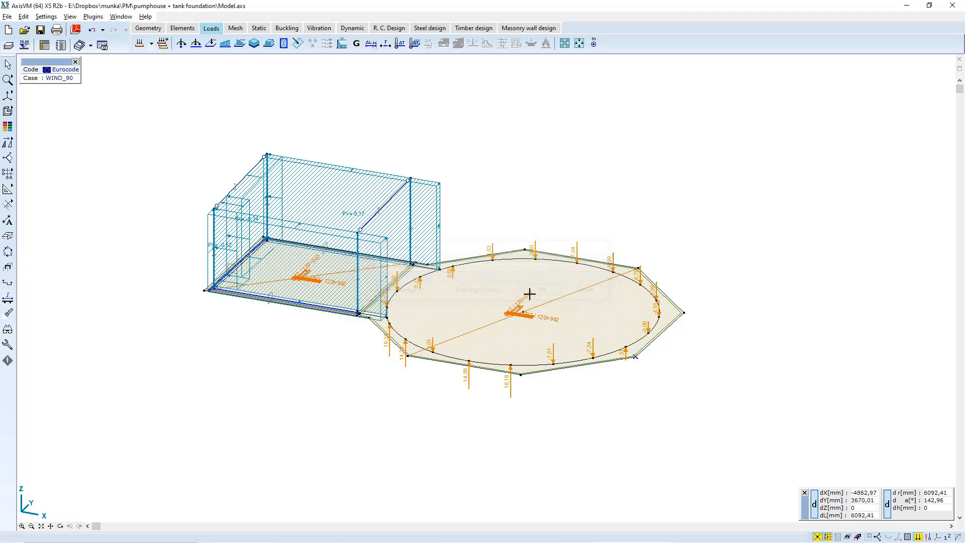
Step: Display the SNOW_acc load case and save its drawing to the Drawings Library as "SNOW - Accidental"
{"action": "left_click", "coordinate": [151, 44]}
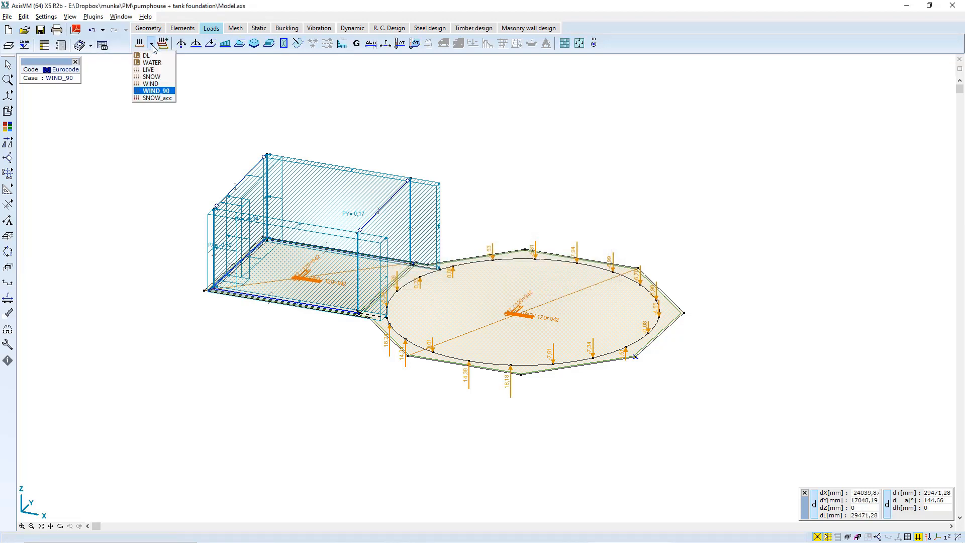
{"action": "left_click", "coordinate": [156, 98]}
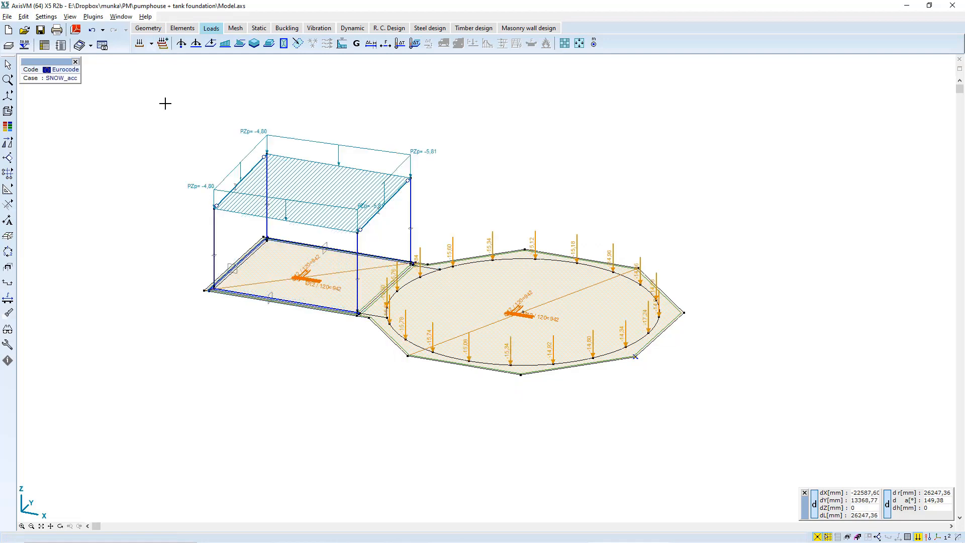
{"action": "left_click", "coordinate": [103, 45]}
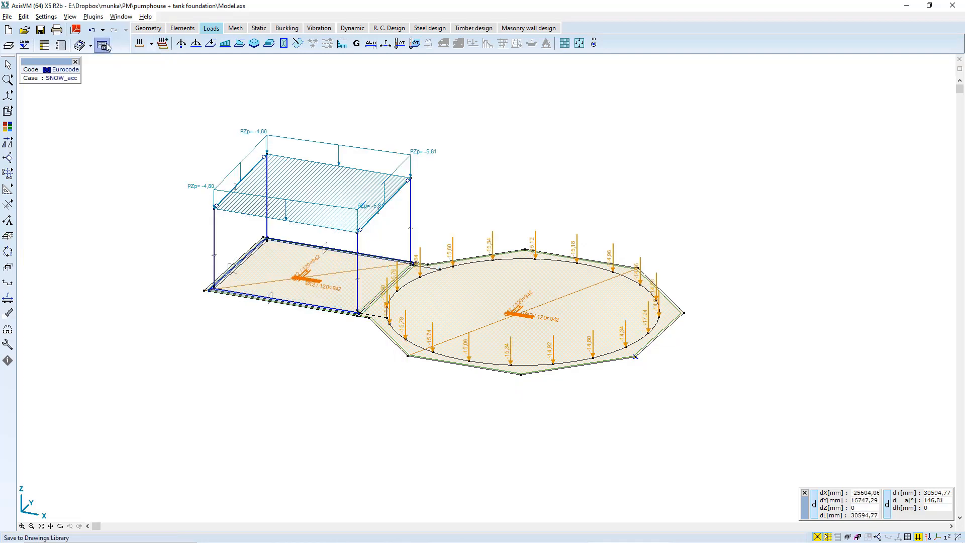
{"action": "left_click", "coordinate": [411, 264]}
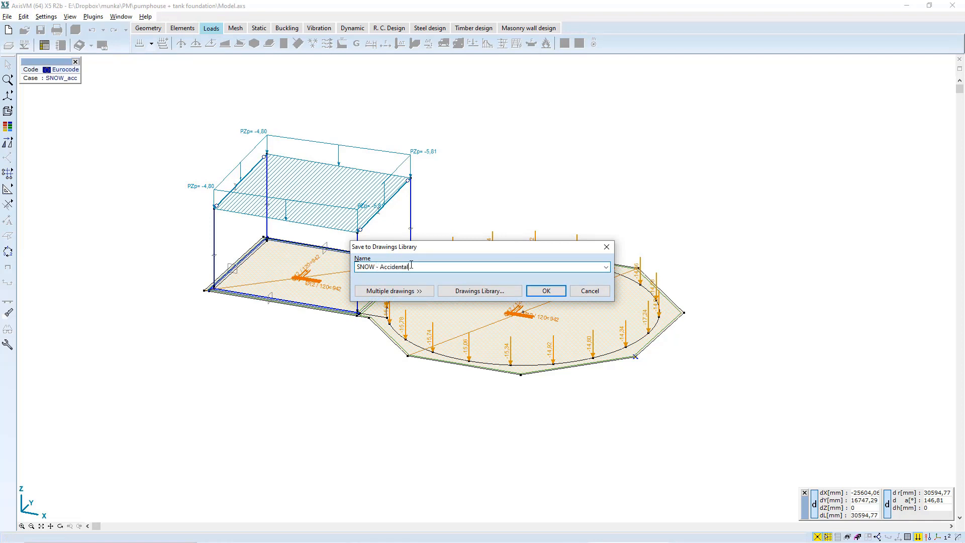
{"action": "left_click", "coordinate": [545, 290]}
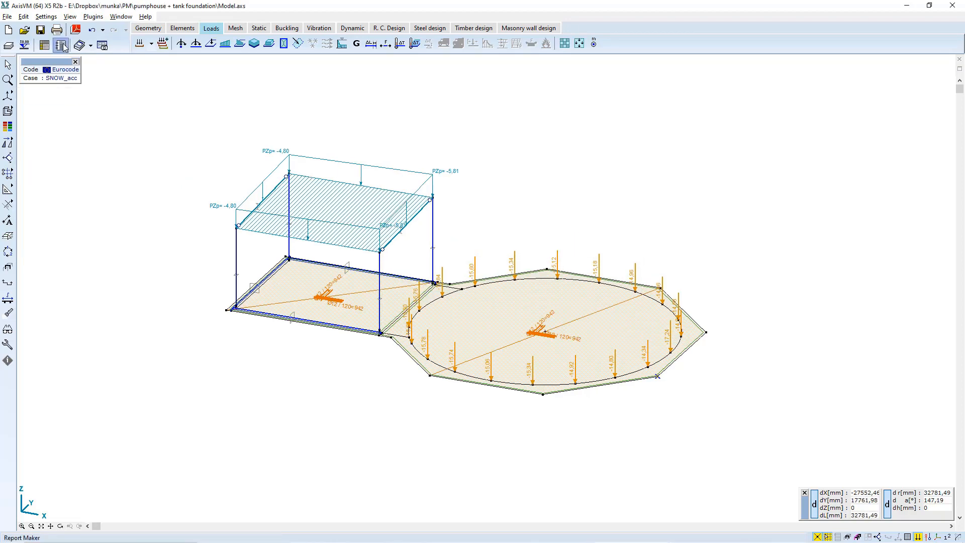
Step: Open the Table Browser and add the Domain supports table from the model's elements to the report
{"action": "left_click", "coordinate": [45, 46]}
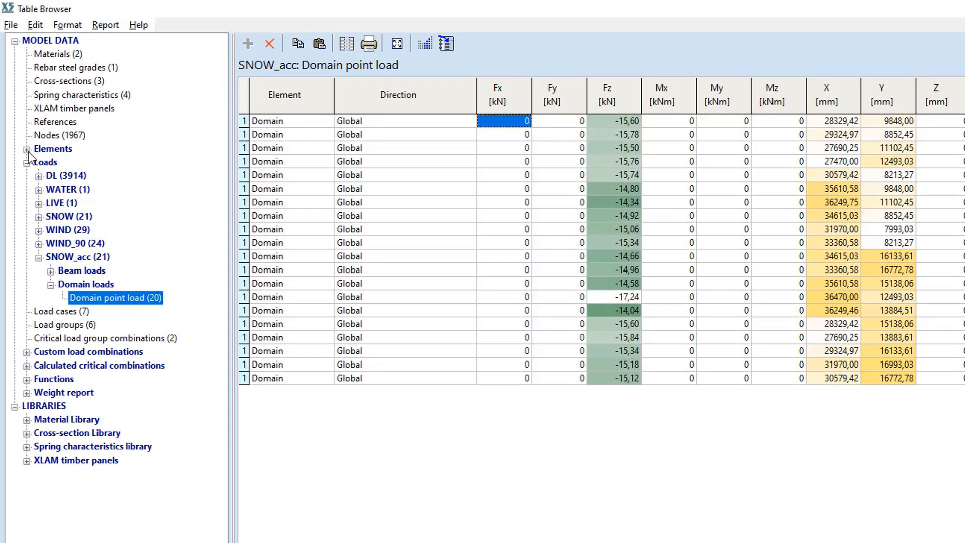
{"action": "left_click", "coordinate": [27, 151]}
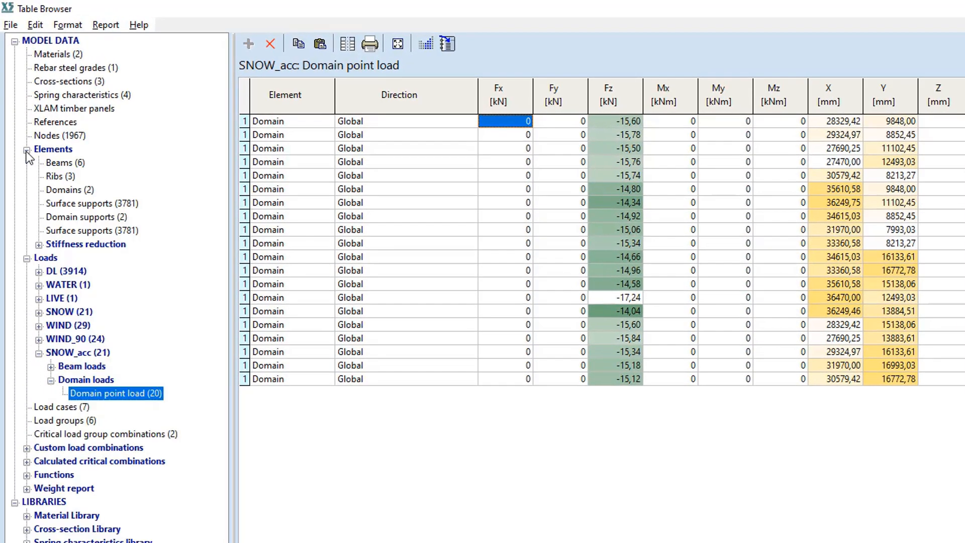
{"action": "left_click", "coordinate": [67, 218]}
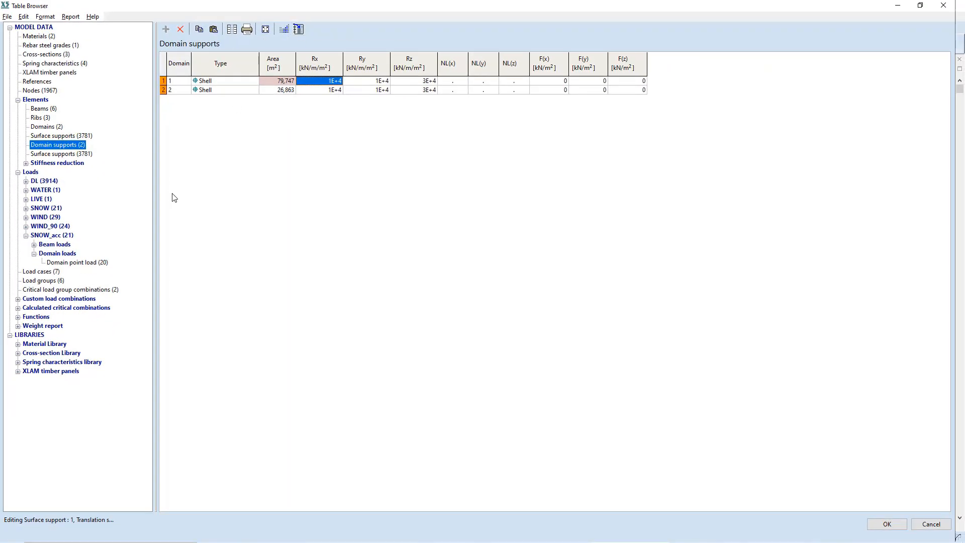
Step: Add the Load cases, Load groups and Critical load group combinations tables to the report
{"action": "left_click", "coordinate": [37, 272]}
{"action": "left_click", "coordinate": [38, 280]}
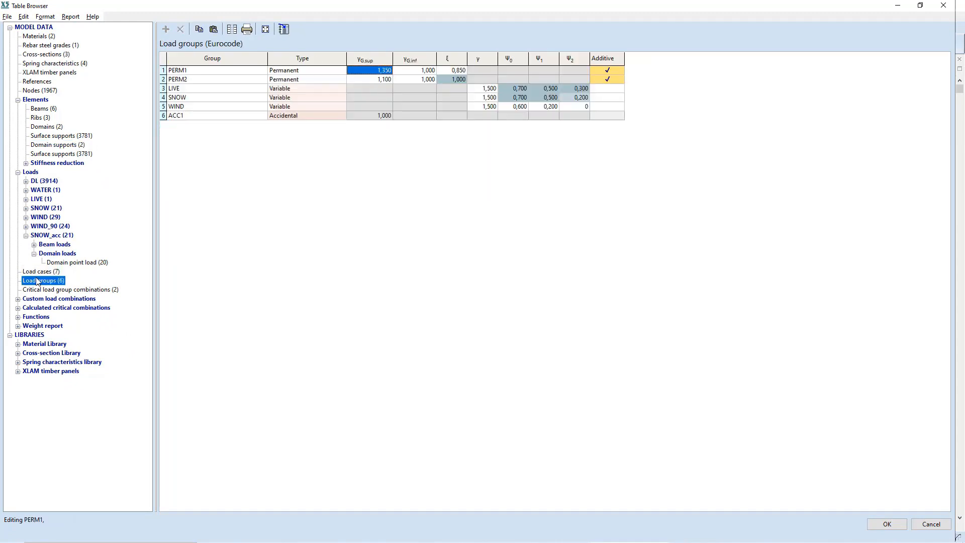
{"action": "left_click", "coordinate": [34, 273]}
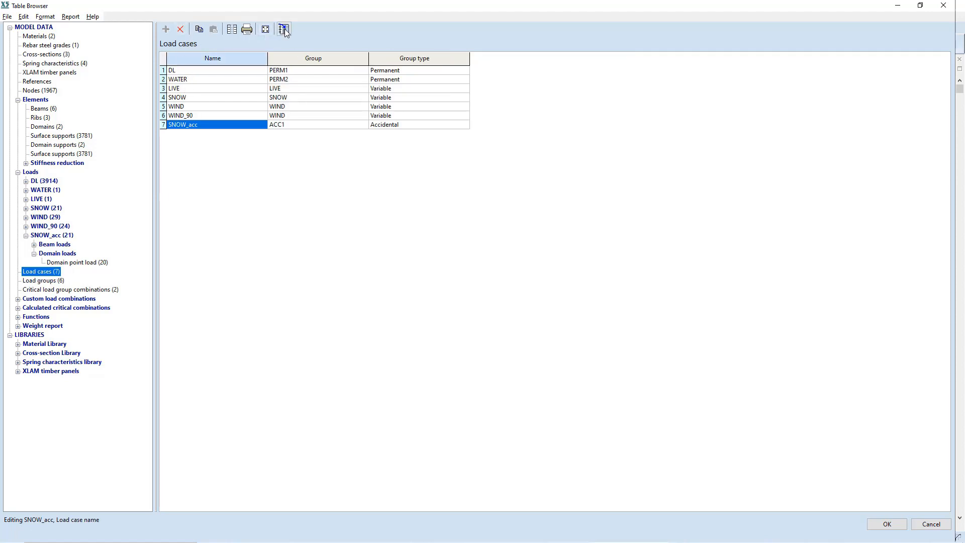
{"action": "left_click", "coordinate": [52, 280]}
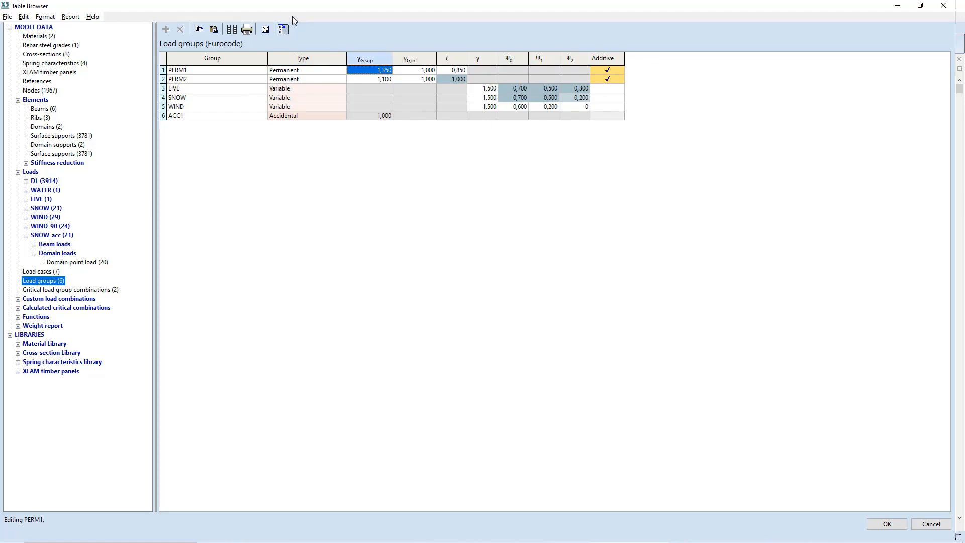
{"action": "left_click", "coordinate": [44, 290]}
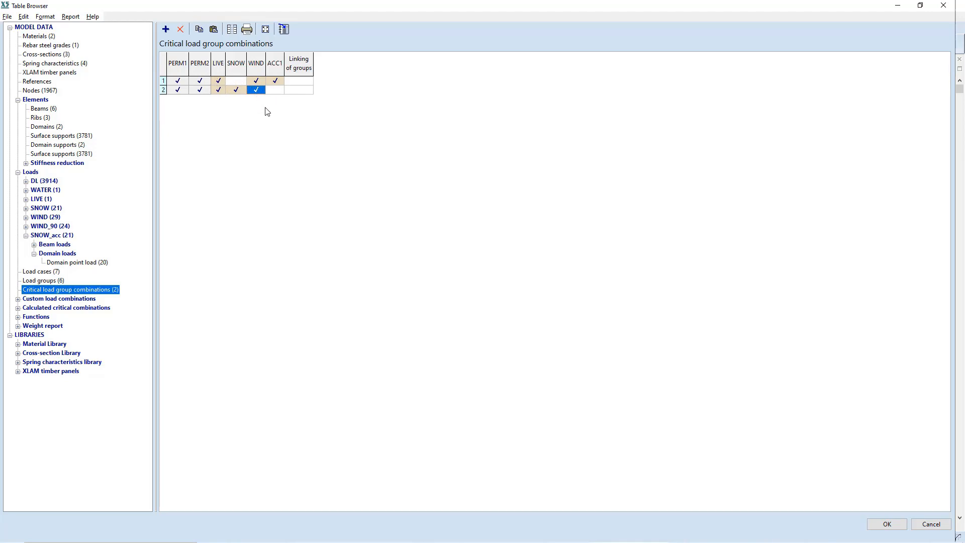
Step: Add the weight report's Weights per cross-section, Rebar statistics and Weights per material tables to the report and close the Table Browser
{"action": "double_click", "coordinate": [51, 326]}
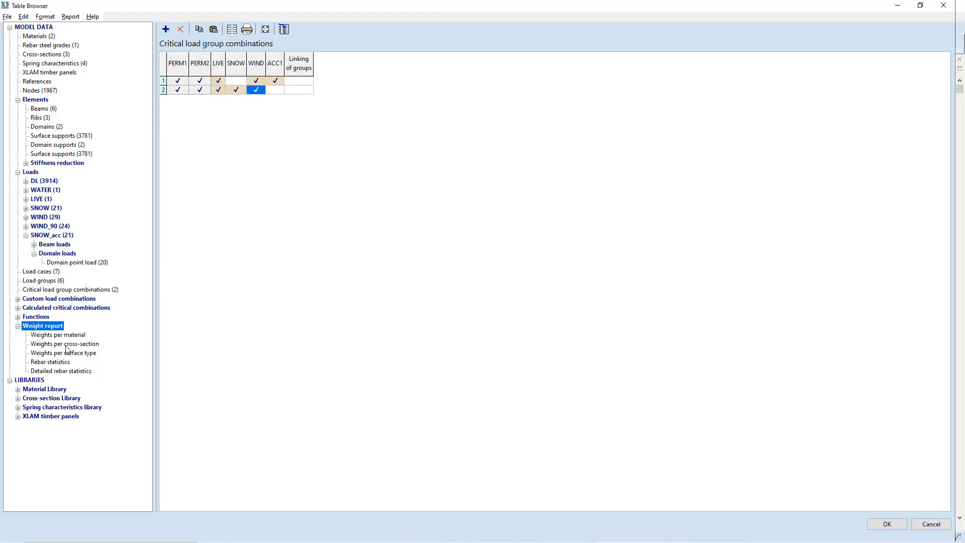
{"action": "left_click", "coordinate": [67, 345]}
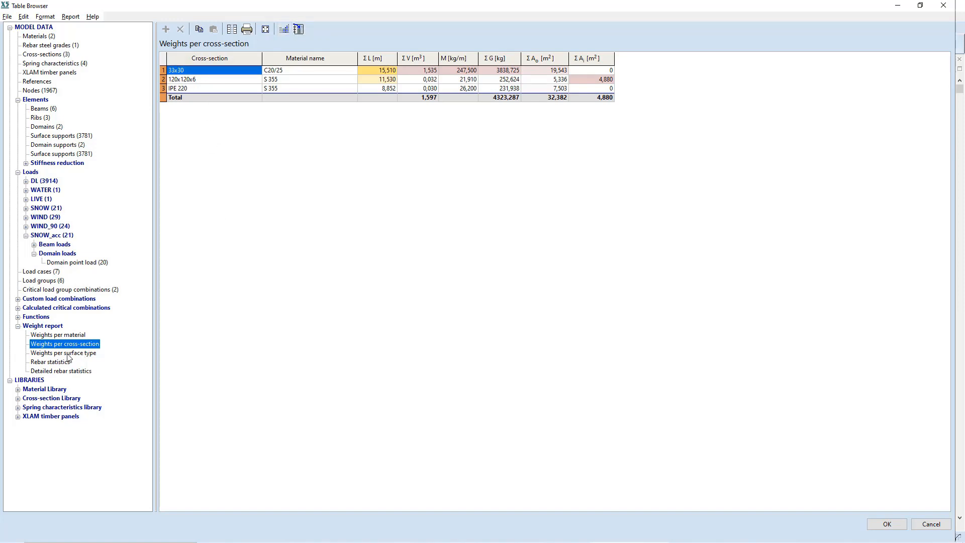
{"action": "left_click", "coordinate": [53, 362]}
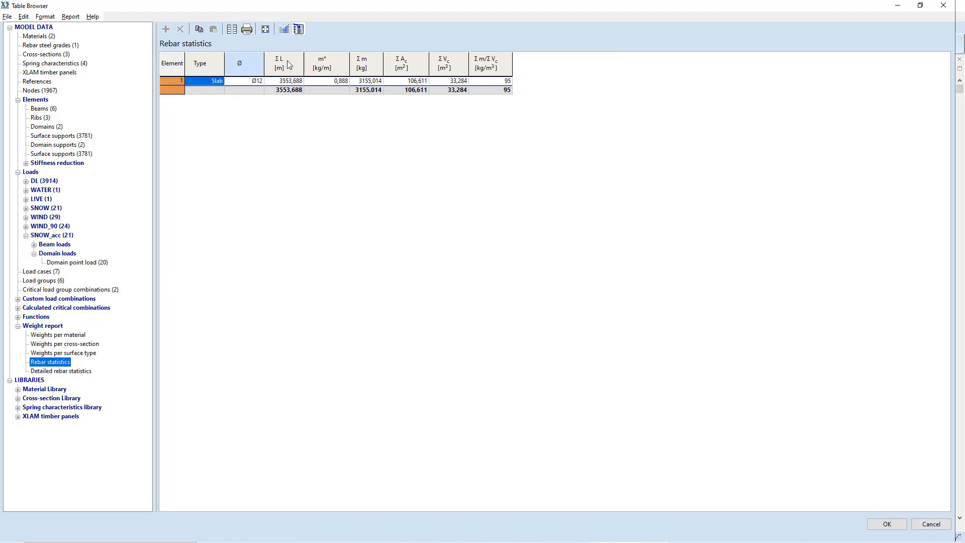
{"action": "left_click", "coordinate": [78, 372]}
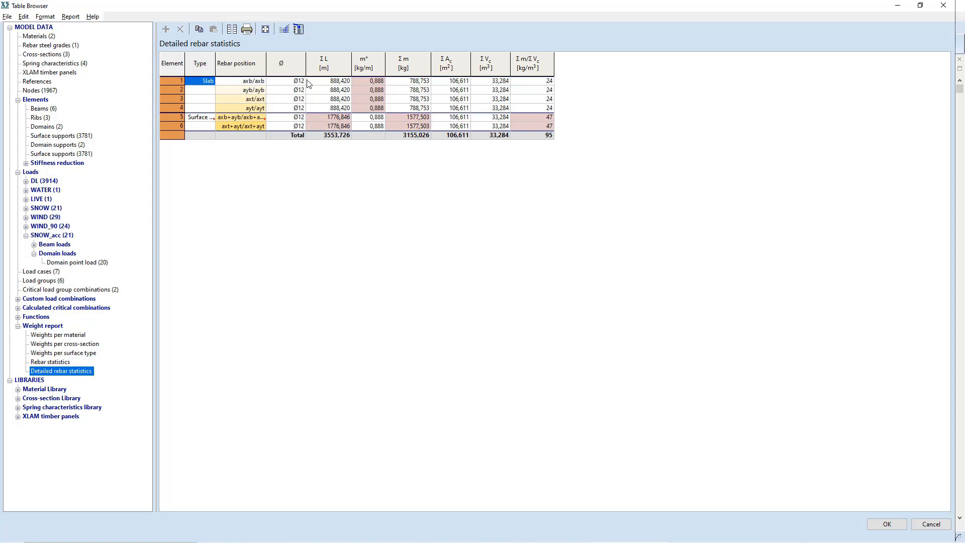
{"action": "left_click", "coordinate": [61, 336]}
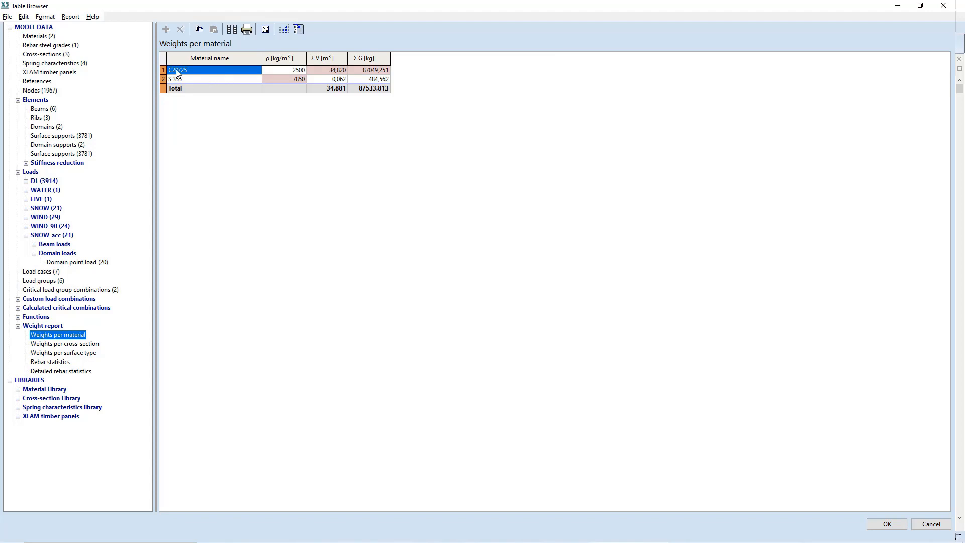
{"action": "left_click", "coordinate": [300, 29]}
{"action": "left_click", "coordinate": [886, 524]}
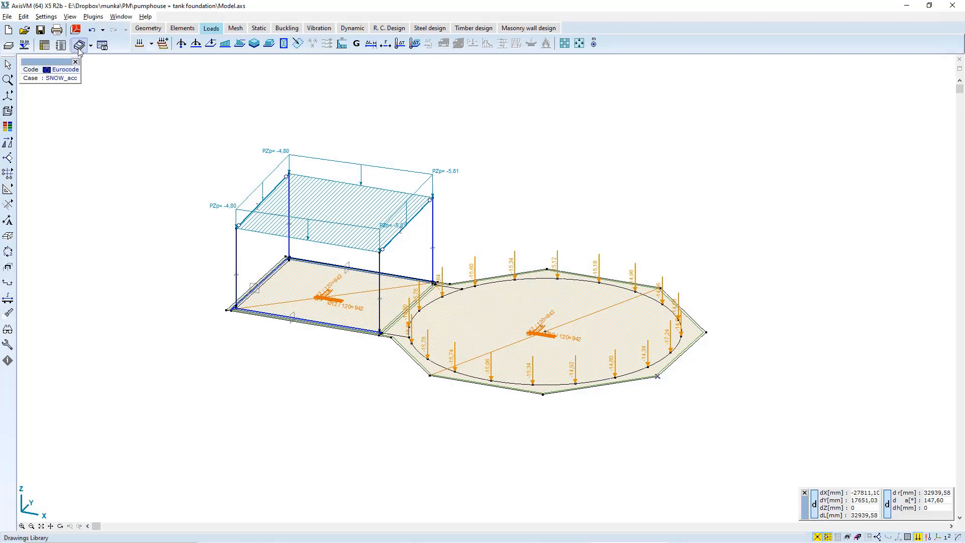
Step: Open the Report Maker and insert the "Rendered model" and "Dimensions of FE model" drawings at the start of the report
{"action": "left_click", "coordinate": [61, 46]}
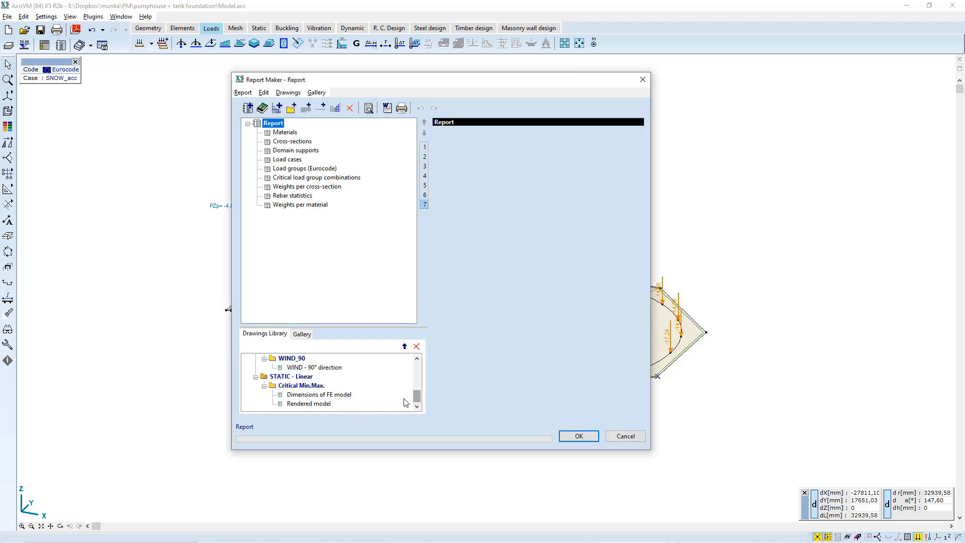
{"action": "left_click", "coordinate": [305, 404]}
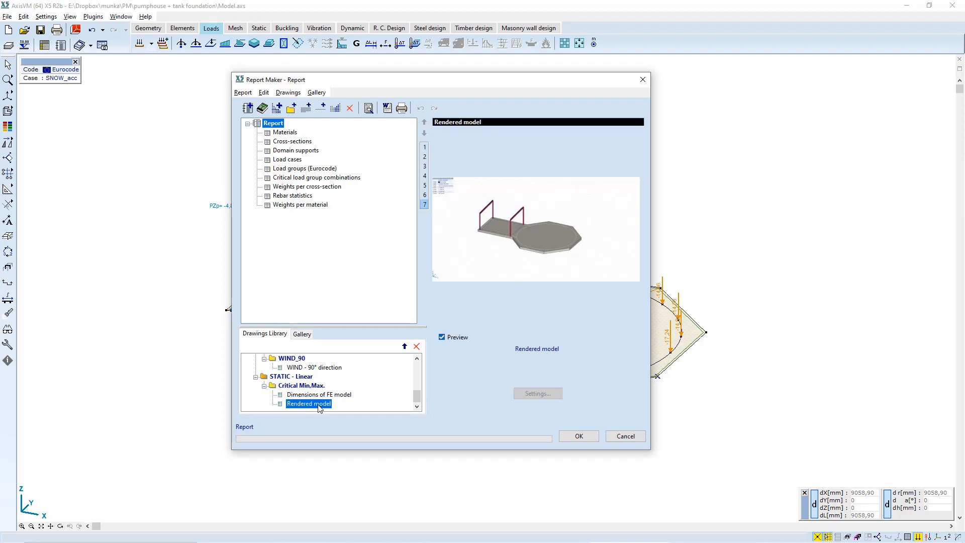
{"action": "left_click", "coordinate": [405, 347]}
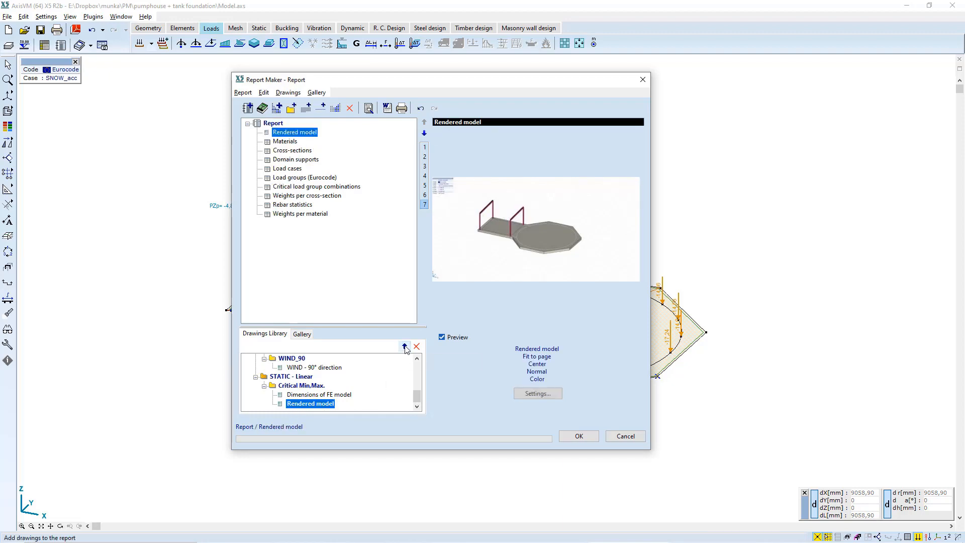
{"action": "left_click", "coordinate": [328, 395]}
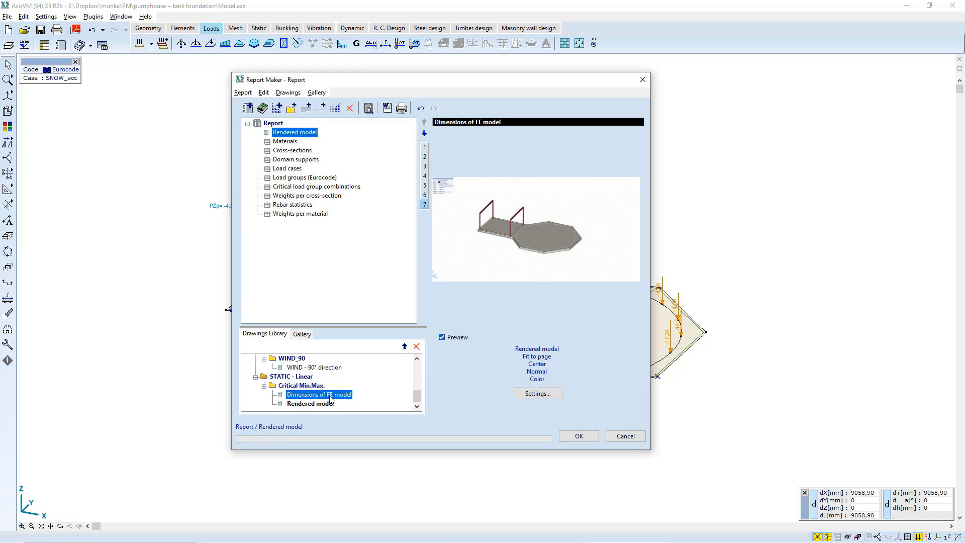
{"action": "left_click", "coordinate": [404, 347]}
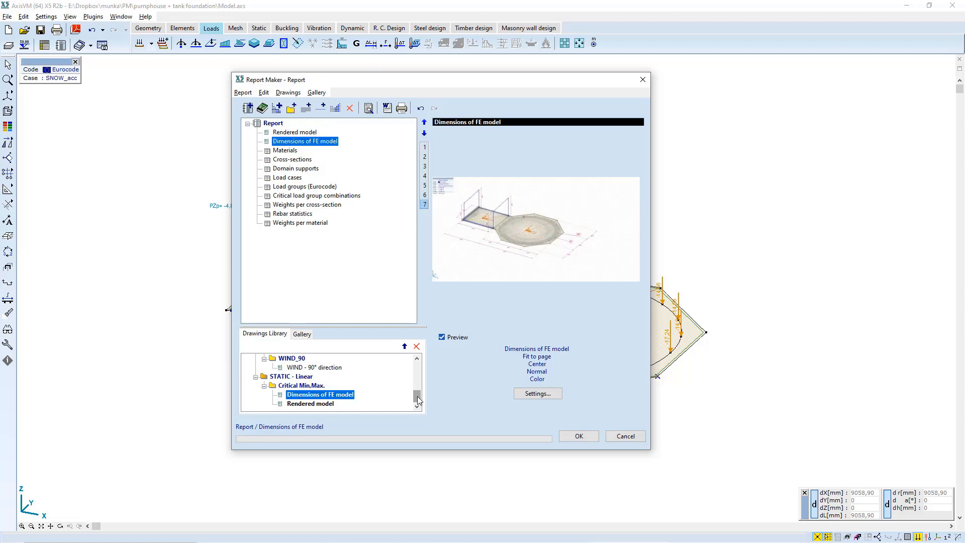
Step: Check the report's table entries and insert the "DL of structure" drawing after the Weights per material table
{"action": "left_click_drag", "start_coordinate": [417, 396], "coordinate": [417, 393]}
{"action": "left_click", "coordinate": [280, 150]}
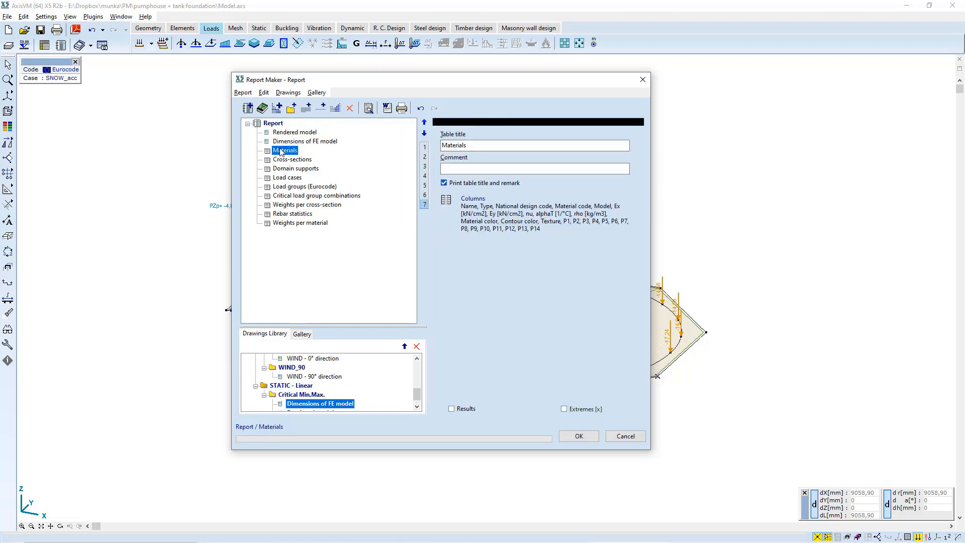
{"action": "left_click", "coordinate": [285, 161]}
{"action": "left_click", "coordinate": [297, 170]}
{"action": "left_click", "coordinate": [292, 179]}
{"action": "left_click", "coordinate": [292, 225]}
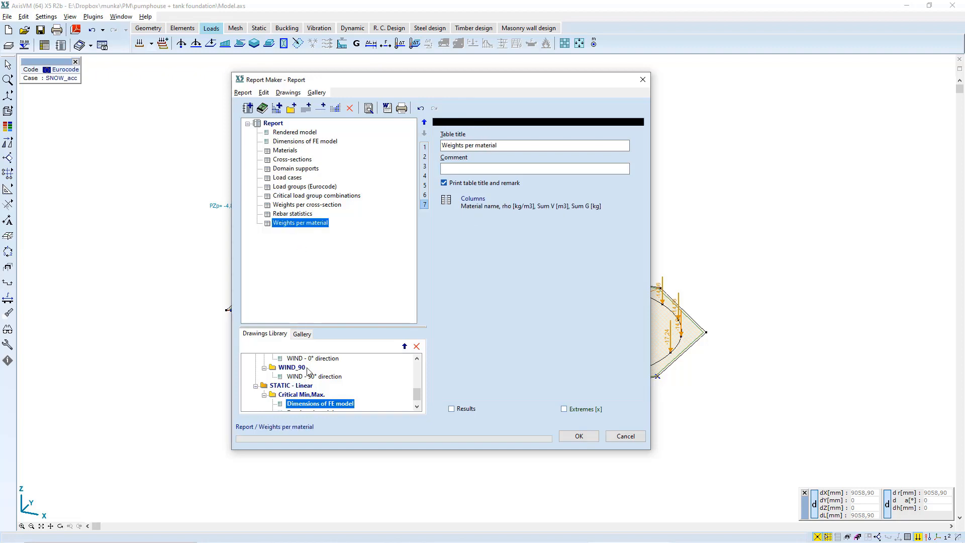
{"action": "left_click_drag", "start_coordinate": [419, 400], "coordinate": [422, 370]}
{"action": "left_click", "coordinate": [298, 386]}
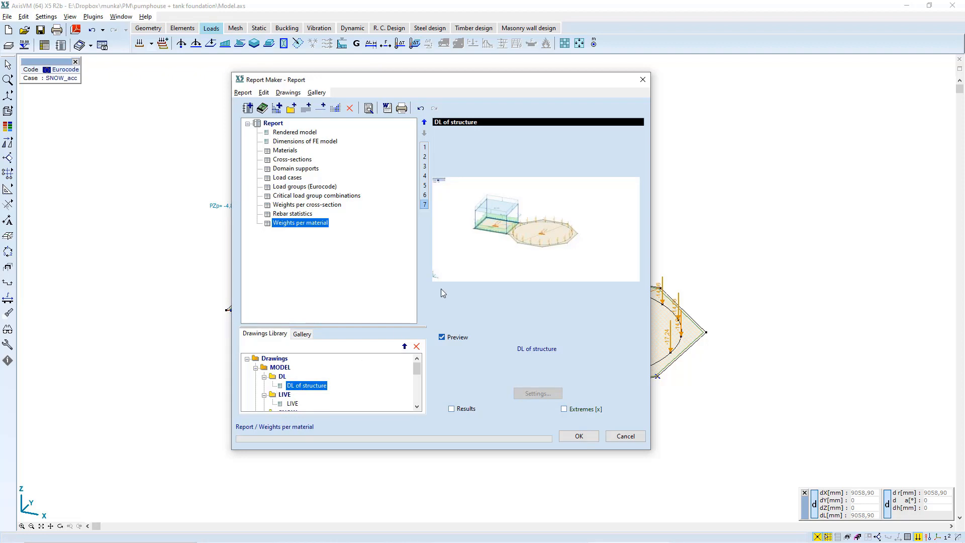
{"action": "left_click", "coordinate": [405, 346]}
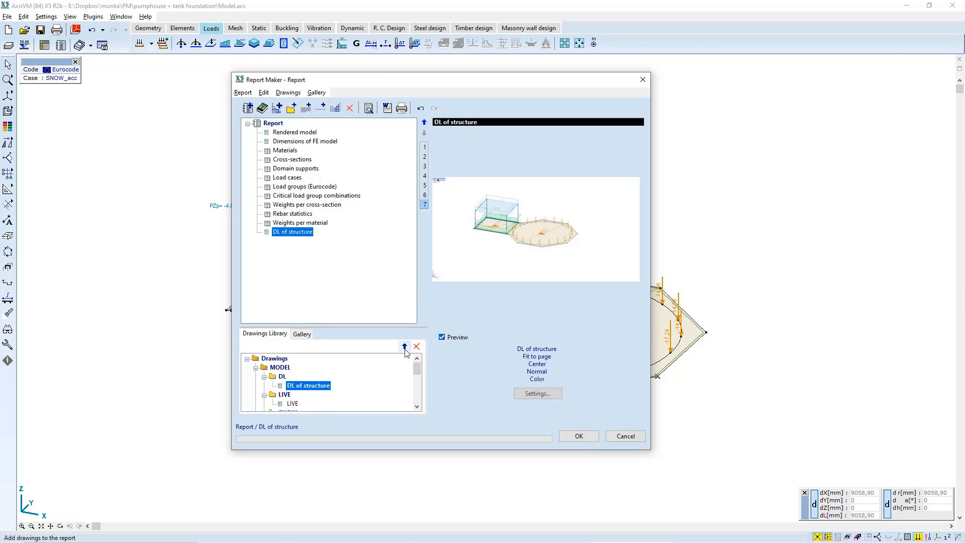
Step: Add all remaining load case drawings, from LIVE through "WIND - 90° direction", to the report after "DL of structure"
{"action": "left_click_drag", "start_coordinate": [414, 369], "coordinate": [415, 375]}
{"action": "left_click", "coordinate": [293, 376]}
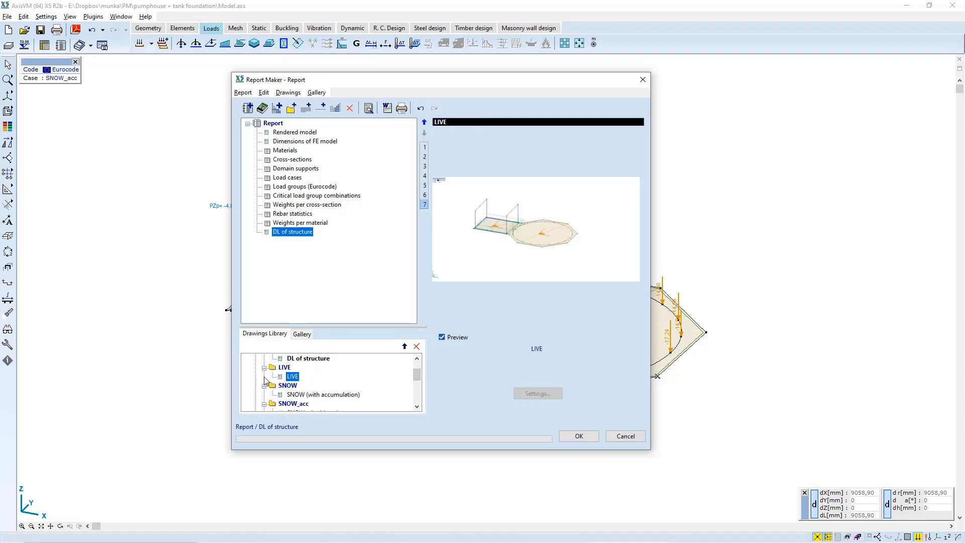
{"action": "left_click_drag", "start_coordinate": [417, 375], "coordinate": [419, 397]}
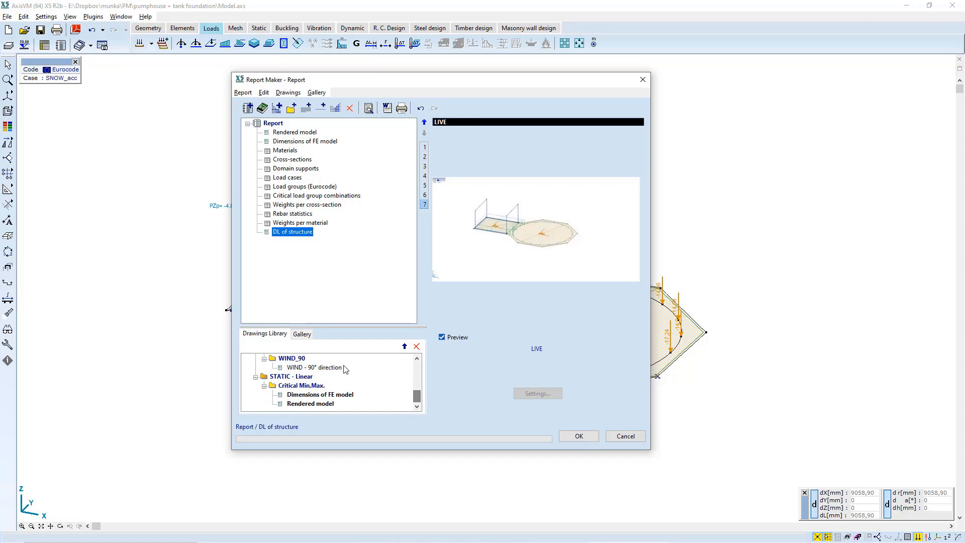
{"action": "left_click", "coordinate": [327, 367]}
{"action": "scroll", "coordinate": [327, 367], "scroll_direction": "up", "scroll_amount": 4}
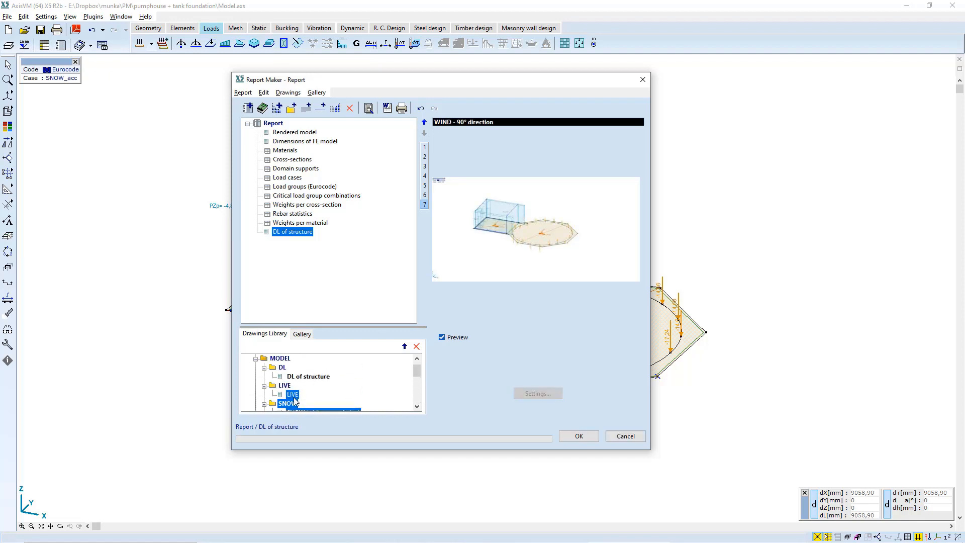
{"action": "left_click", "coordinate": [404, 347]}
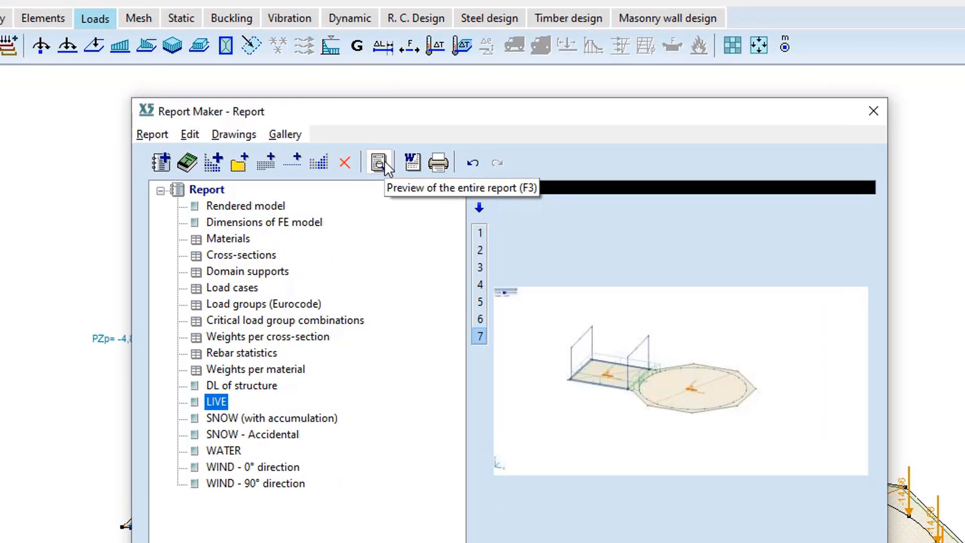
Step: Preview the entire report and page through it from the first page to check the contents, drawings and tables
{"action": "left_click", "coordinate": [383, 162]}
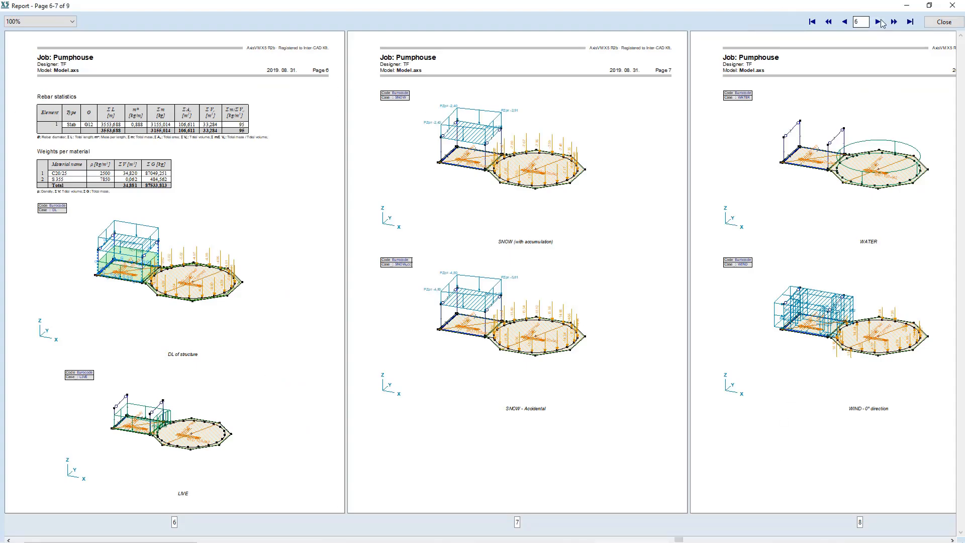
{"action": "left_click", "coordinate": [845, 20]}
{"action": "left_click", "coordinate": [845, 21]}
{"action": "left_click", "coordinate": [813, 21]}
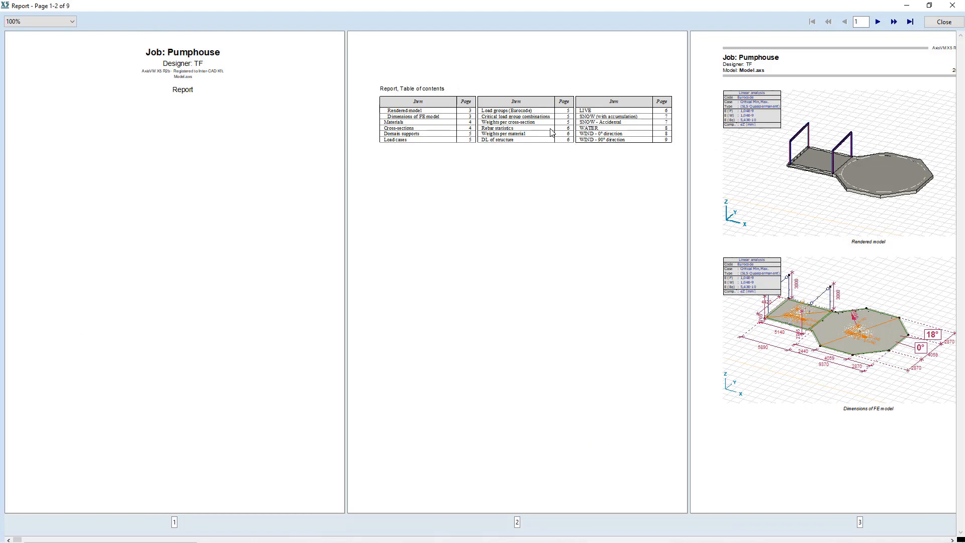
{"action": "left_click", "coordinate": [878, 22]}
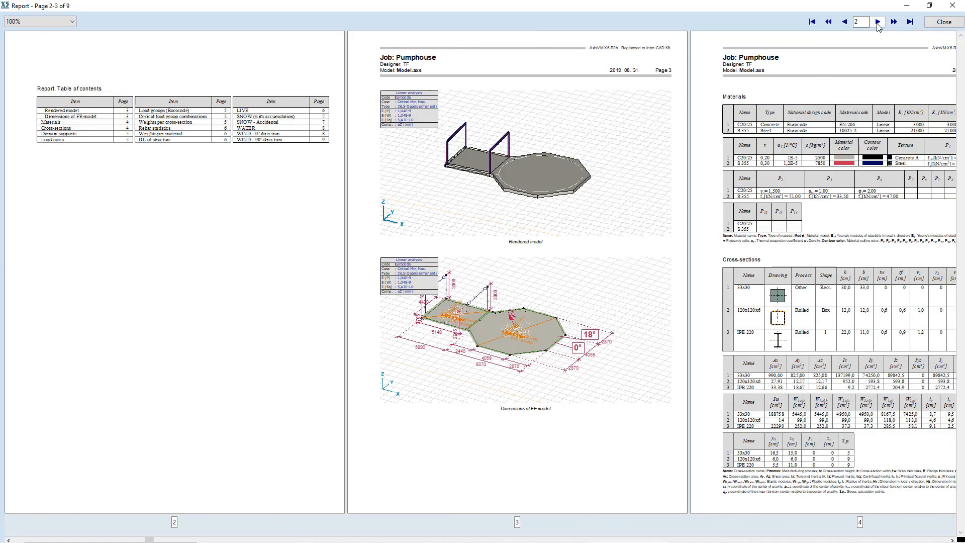
{"action": "left_click", "coordinate": [878, 22]}
{"action": "left_click", "coordinate": [878, 22]}
{"action": "left_click", "coordinate": [878, 22]}
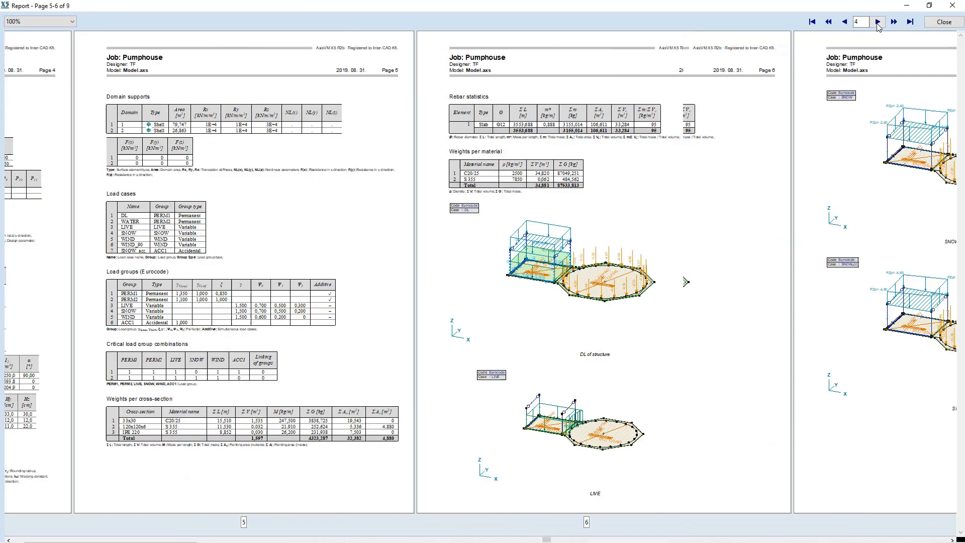
Step: Page through the rest of the report preview to check the load case drawings, and close it
{"action": "left_click", "coordinate": [878, 22]}
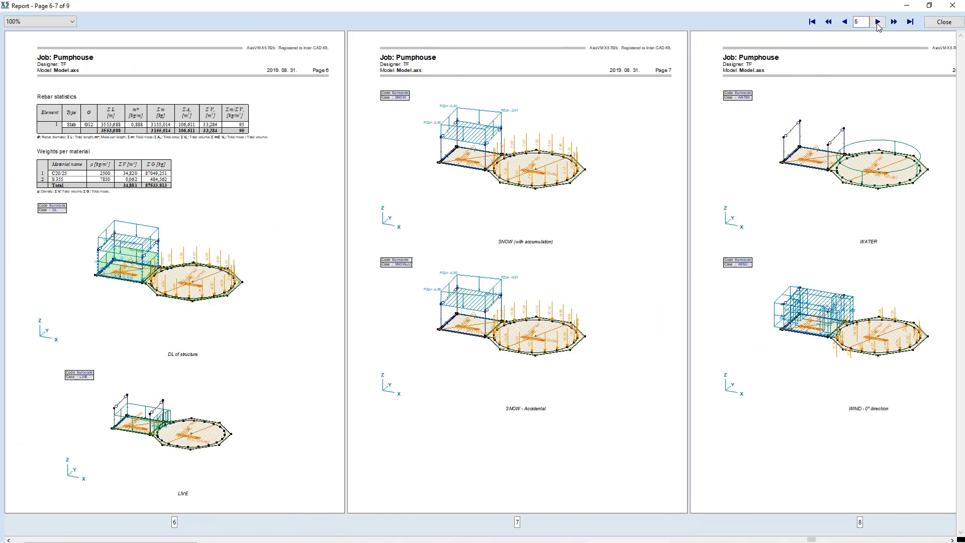
{"action": "left_click", "coordinate": [878, 23]}
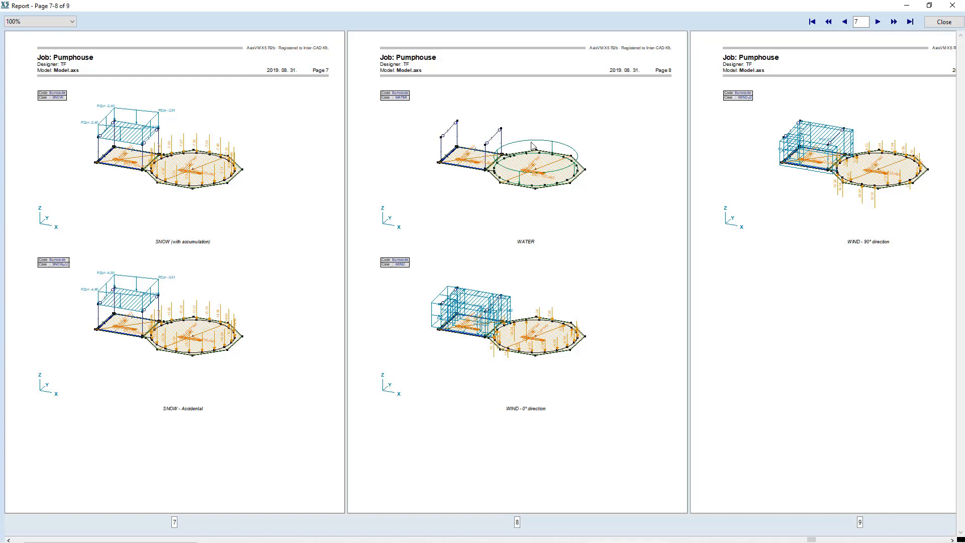
{"action": "left_click", "coordinate": [876, 22]}
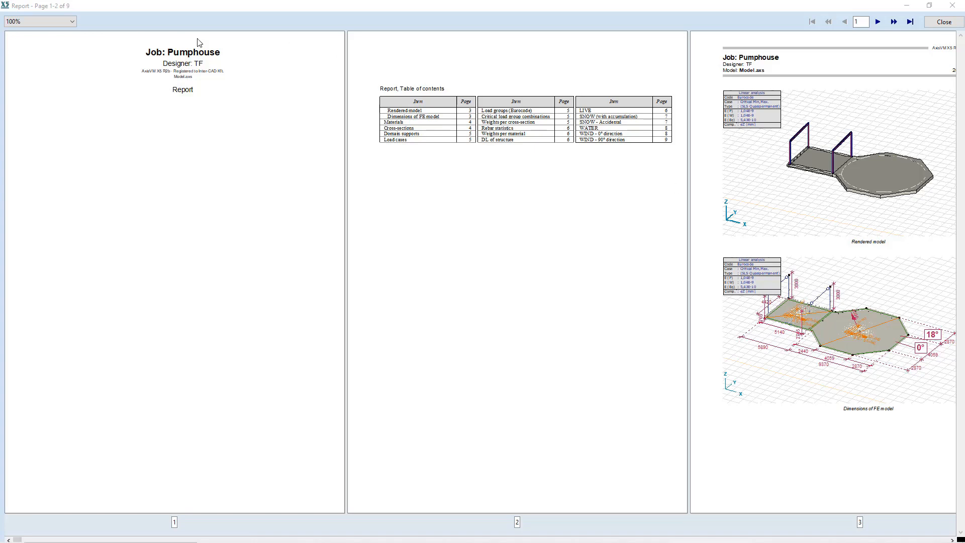
{"action": "left_click", "coordinate": [944, 21]}
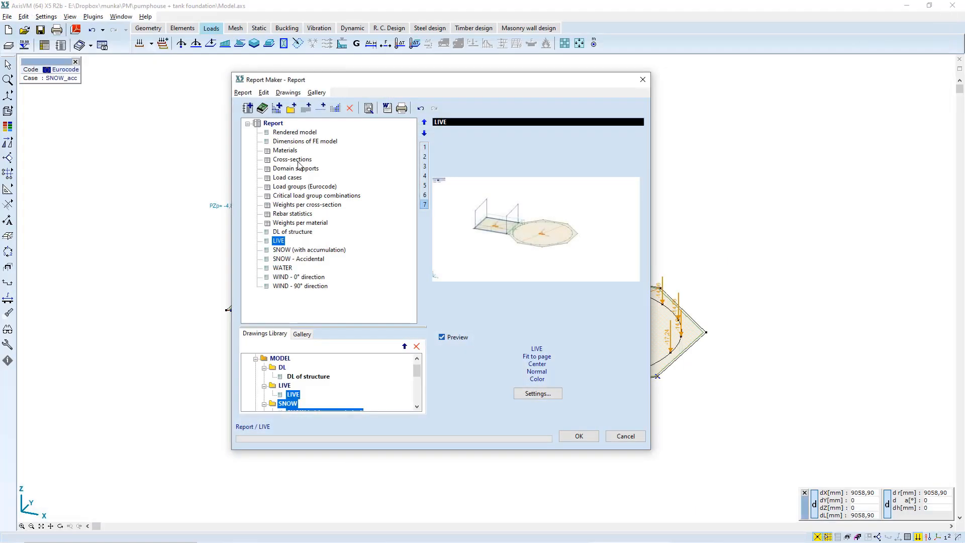
Step: Insert a text after "Dimensions of FE model" describing IPE220 beam and RHS column end conditions and citing the attachment for the bottom connection check; preview the report
{"action": "left_click", "coordinate": [298, 143]}
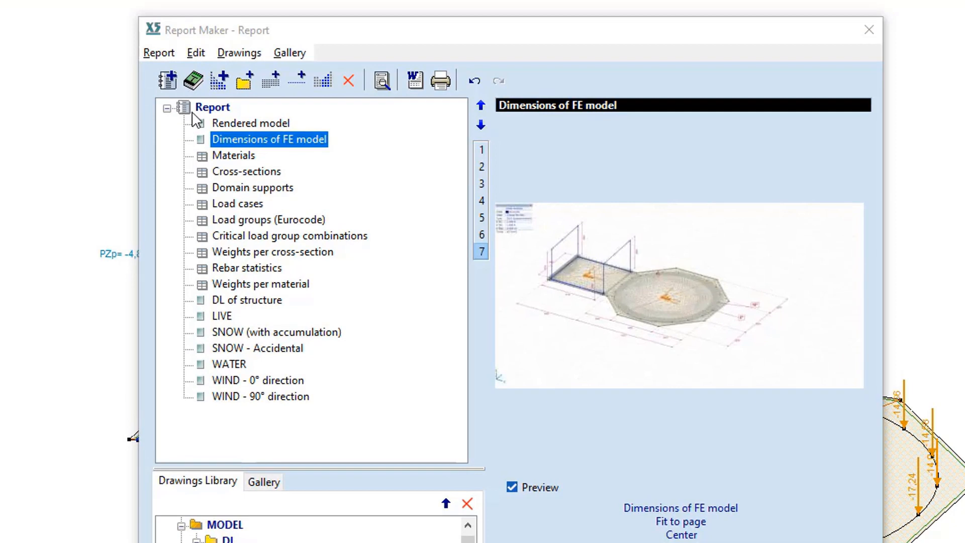
{"action": "left_click", "coordinate": [272, 78]}
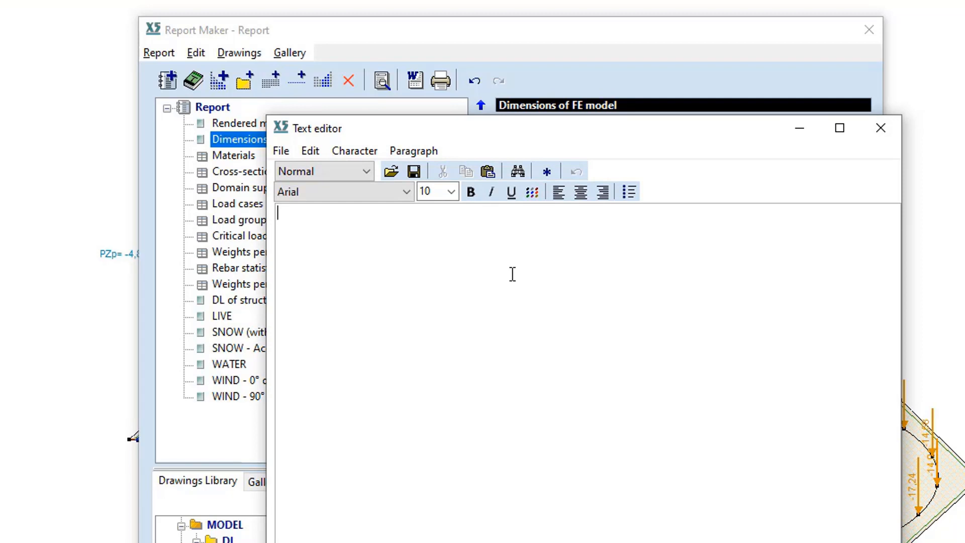
{"action": "type", "text": "The"}
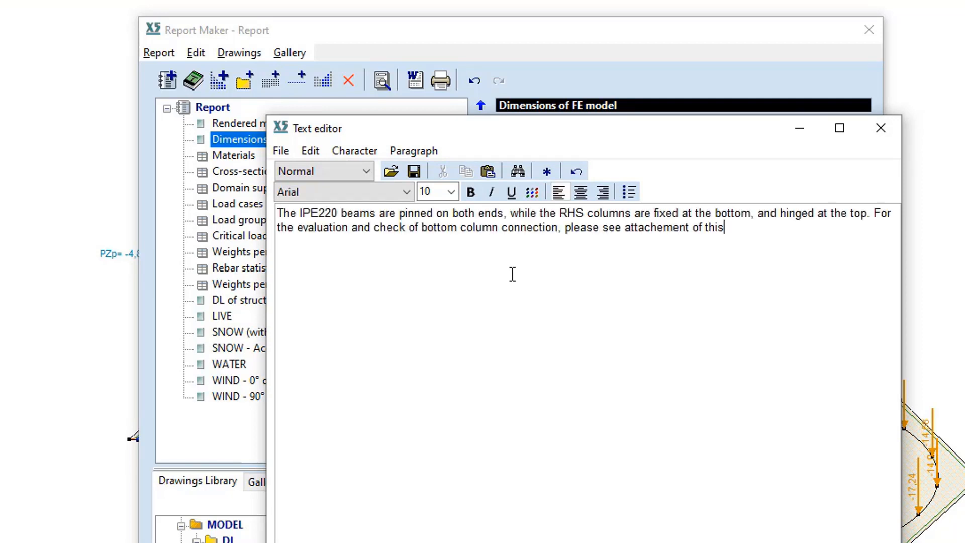
{"action": "type", "text": "documentation."}
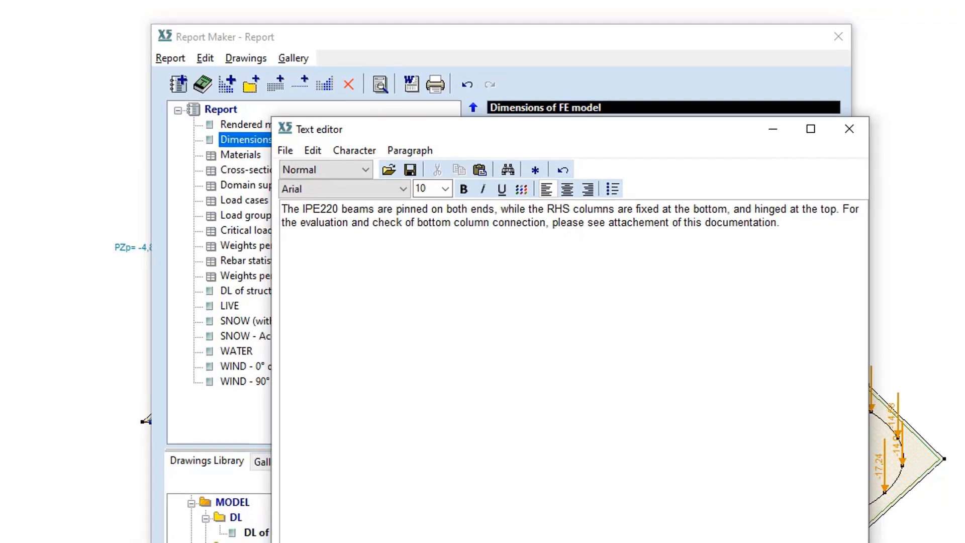
{"action": "left_click", "coordinate": [771, 538]}
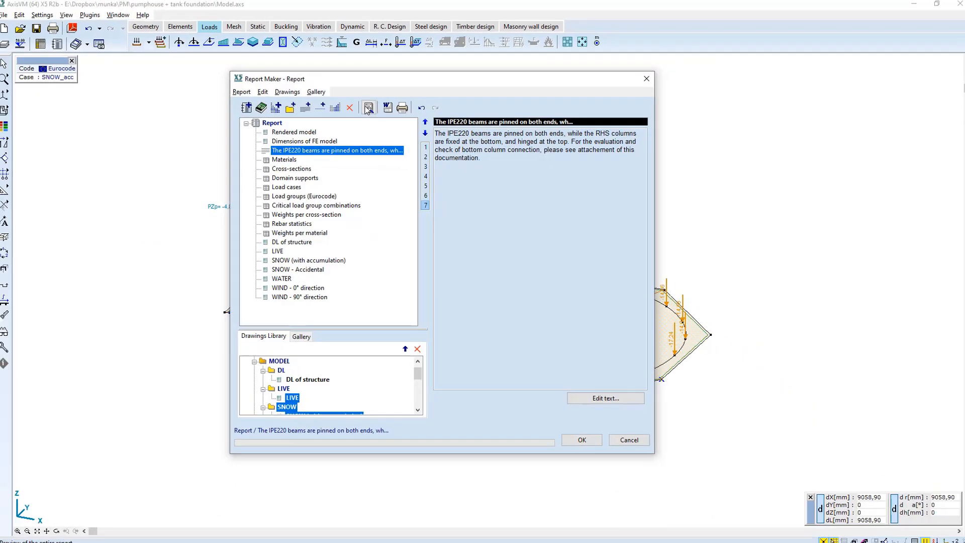
{"action": "left_click", "coordinate": [371, 102]}
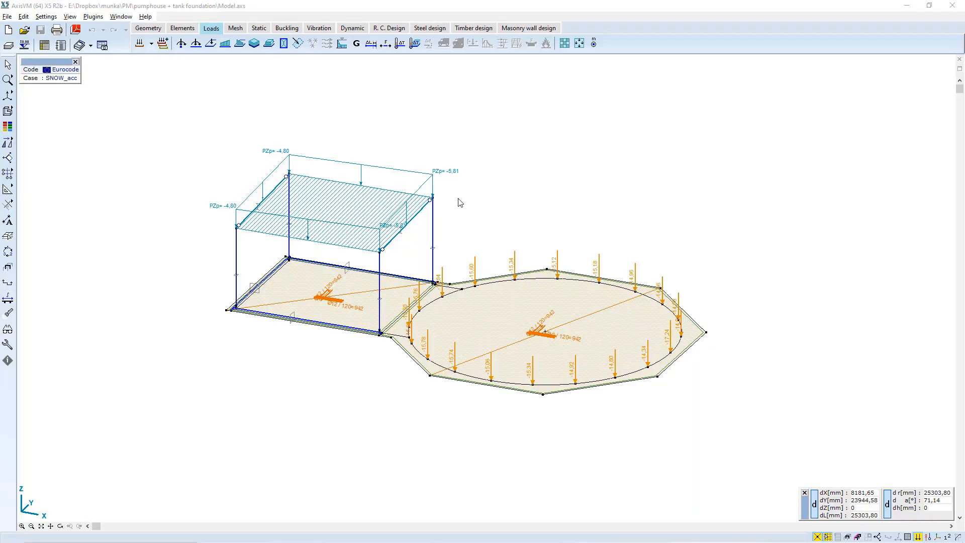
Step: Add the table of calculated critical combinations by load cases to the report from the Table Browser
{"action": "left_click", "coordinate": [259, 28]}
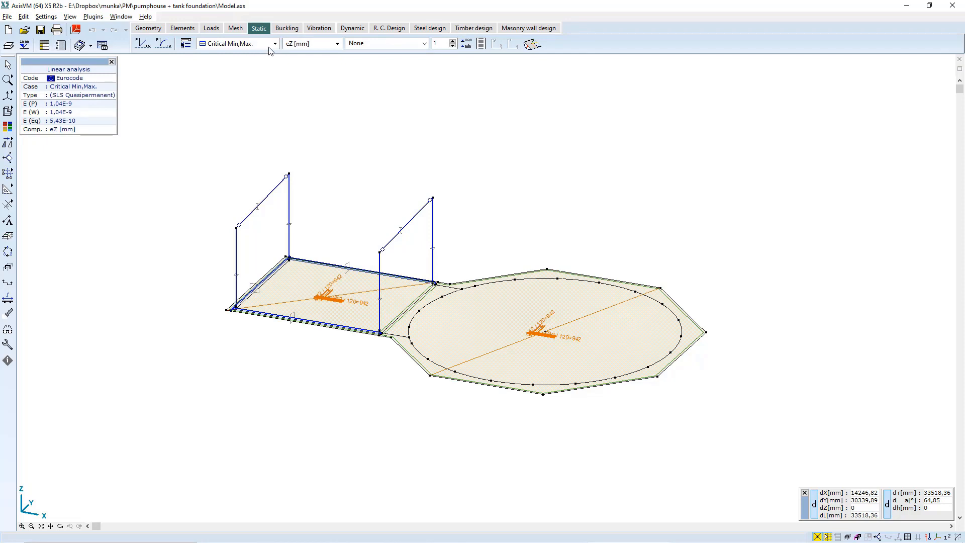
{"action": "left_click", "coordinate": [61, 46]}
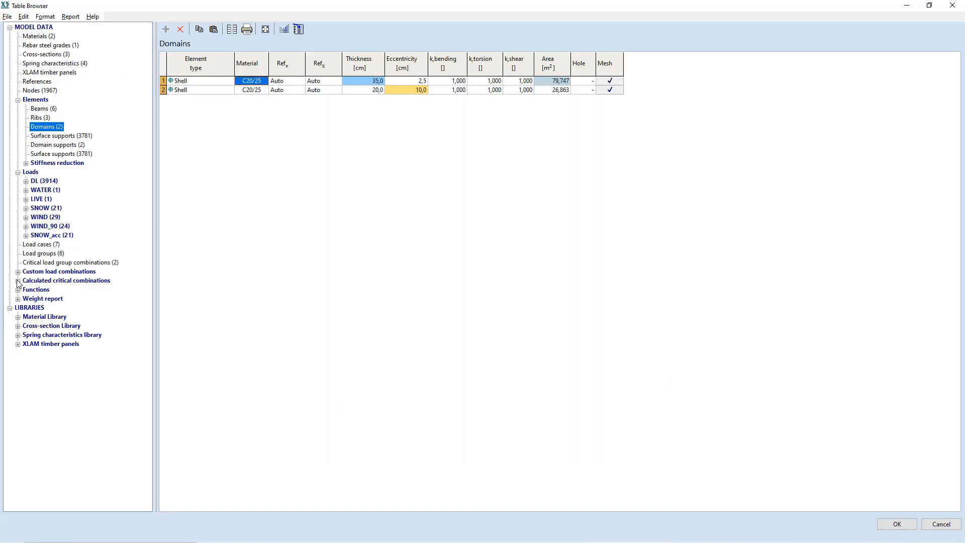
{"action": "left_click", "coordinate": [18, 281]}
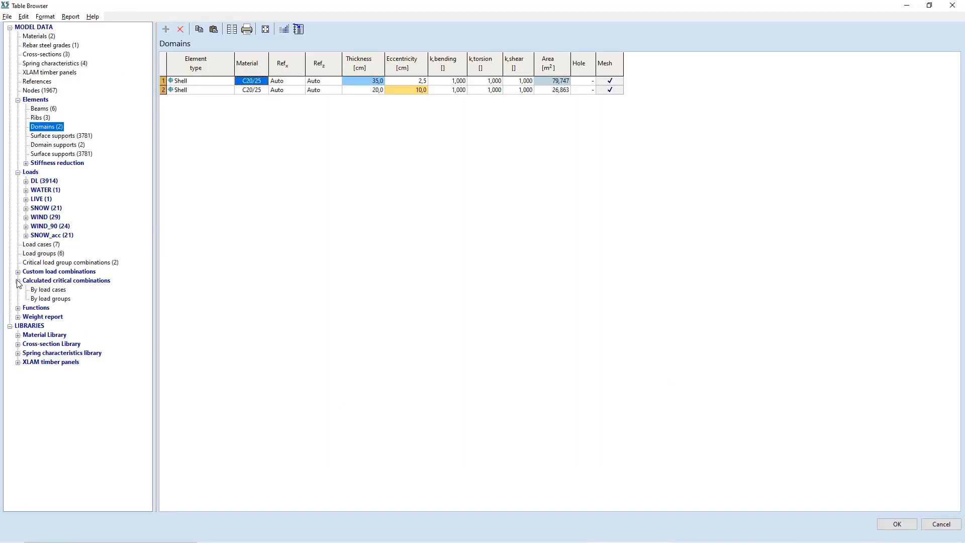
{"action": "left_click", "coordinate": [47, 290]}
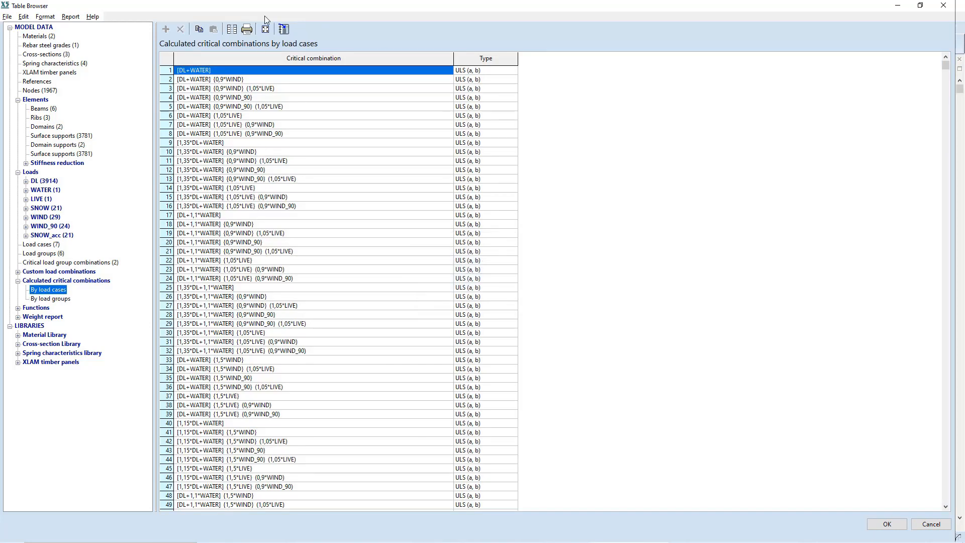
{"action": "left_click", "coordinate": [284, 29]}
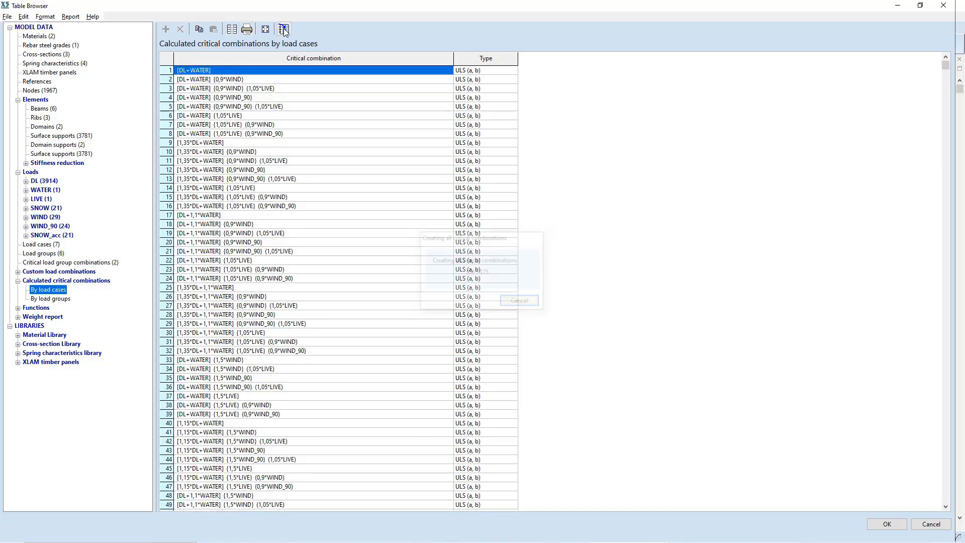
{"action": "left_click", "coordinate": [887, 524]}
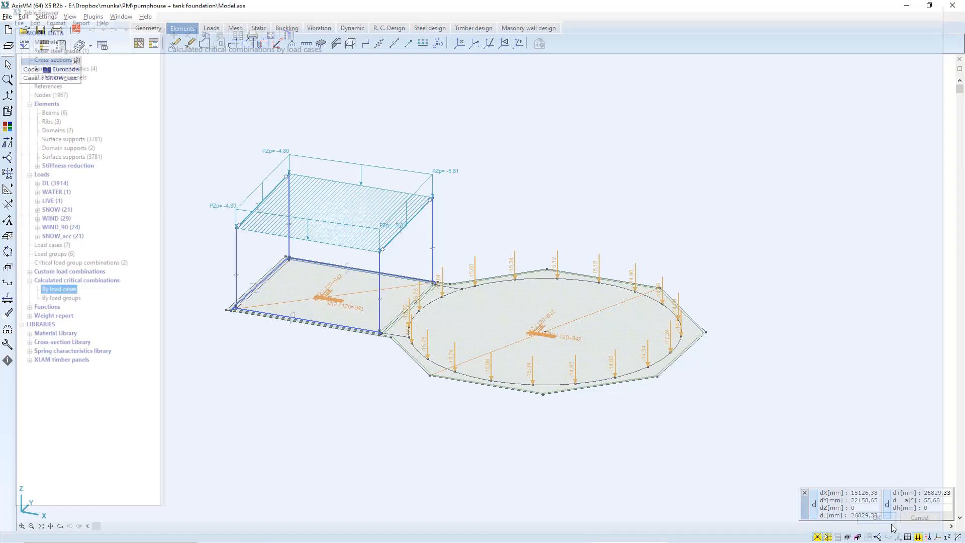
Step: Display the static eZ displacements for Critical Min. as Isosurfaces 2D
{"action": "left_click", "coordinate": [260, 28]}
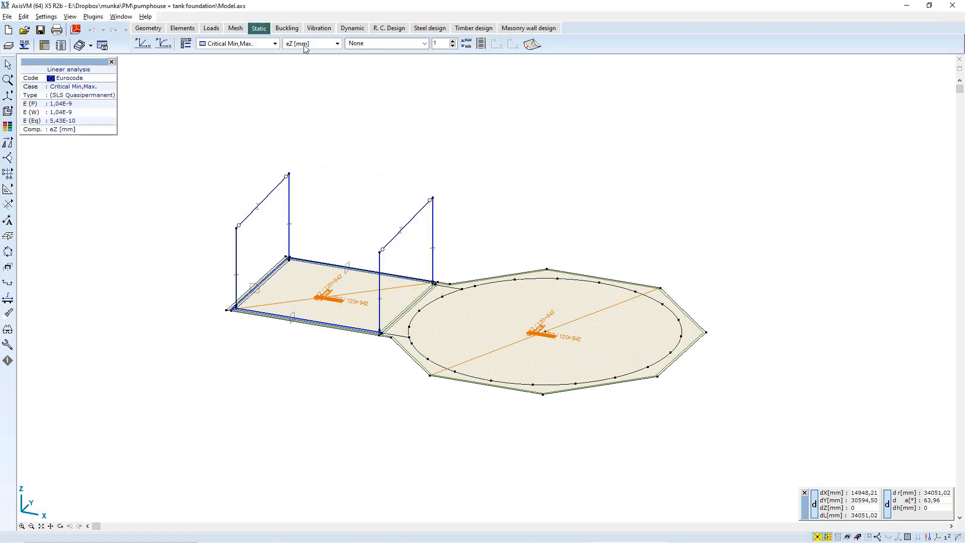
{"action": "left_click", "coordinate": [350, 44]}
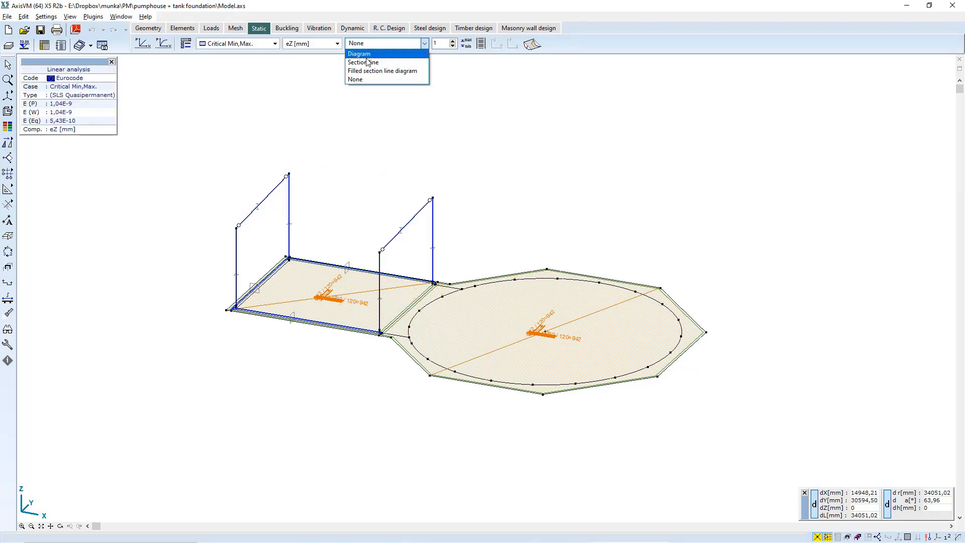
{"action": "left_click", "coordinate": [362, 62]}
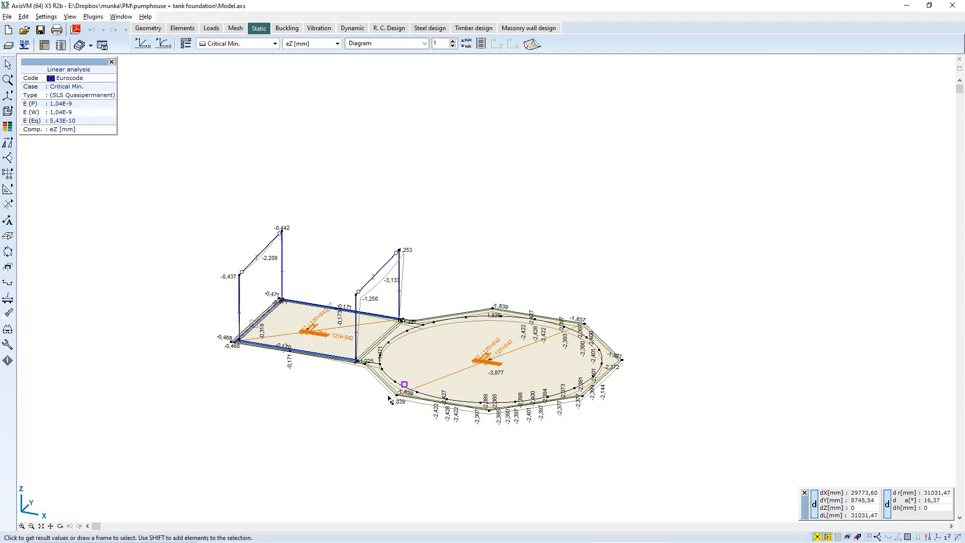
{"action": "left_click", "coordinate": [60, 525]}
{"action": "left_click_drag", "start_coordinate": [304, 394], "coordinate": [284, 400]}
{"action": "left_click", "coordinate": [389, 44]}
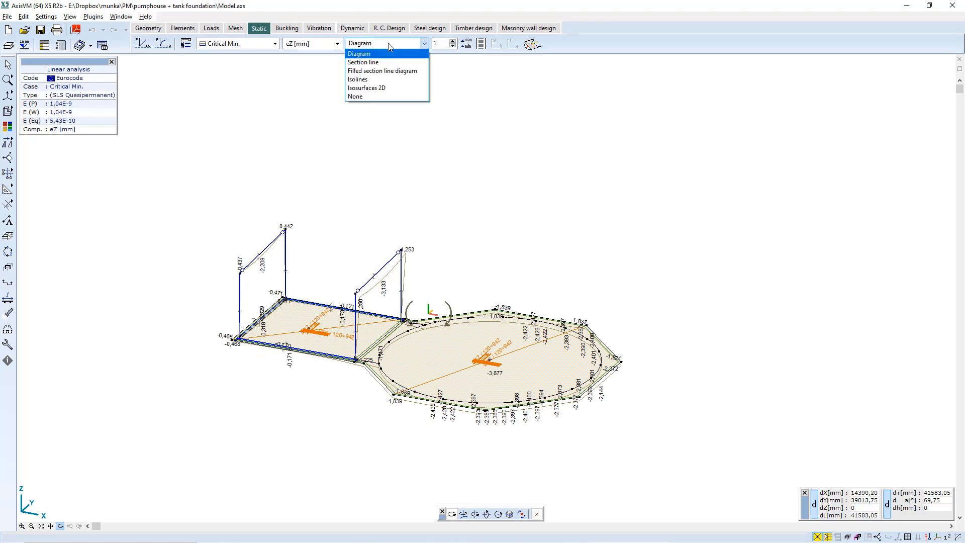
{"action": "left_click", "coordinate": [383, 88]}
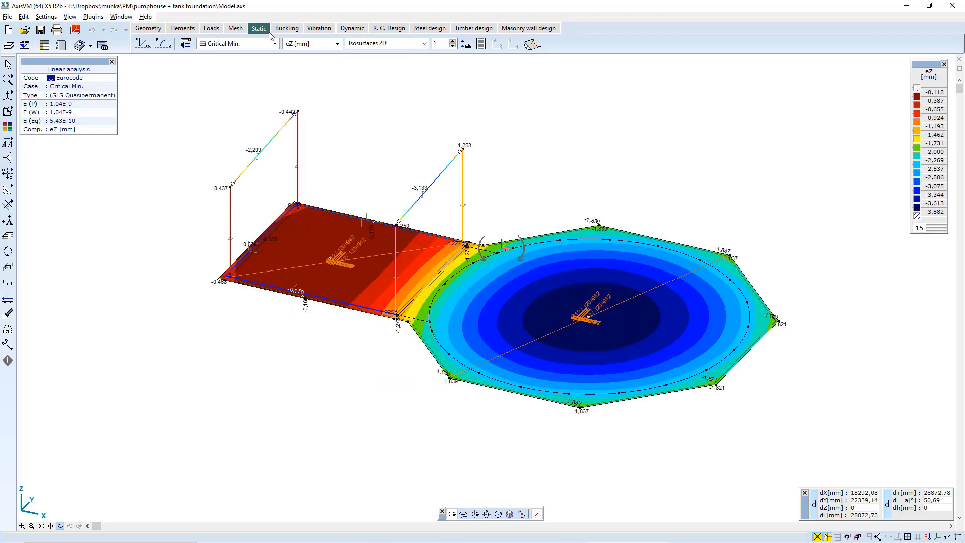
Step: Switch the eZ displacement display to isolines and save the drawing to the Drawings Library under its default name
{"action": "left_click", "coordinate": [385, 44]}
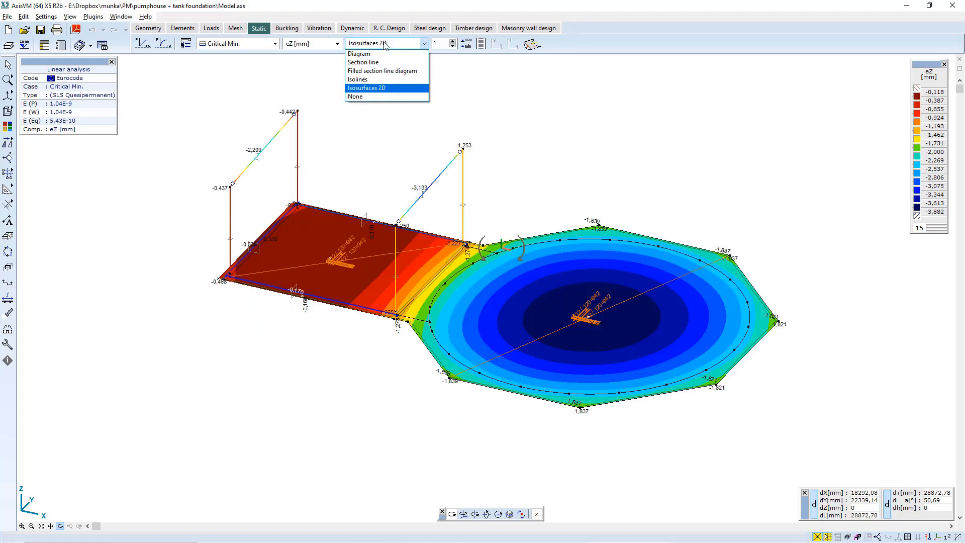
{"action": "left_click", "coordinate": [374, 79]}
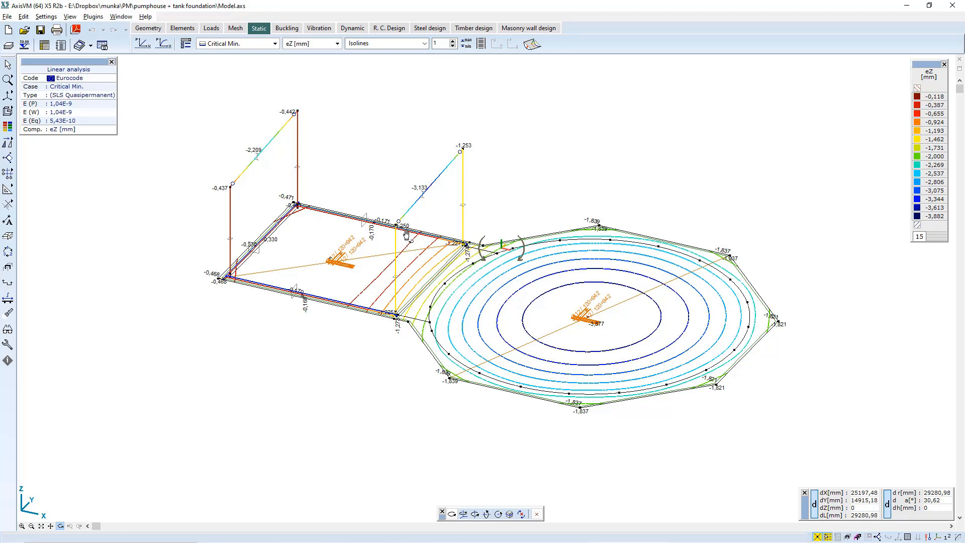
{"action": "left_click_drag", "start_coordinate": [537, 305], "coordinate": [517, 338]}
{"action": "left_click_drag", "start_coordinate": [552, 296], "coordinate": [575, 255]}
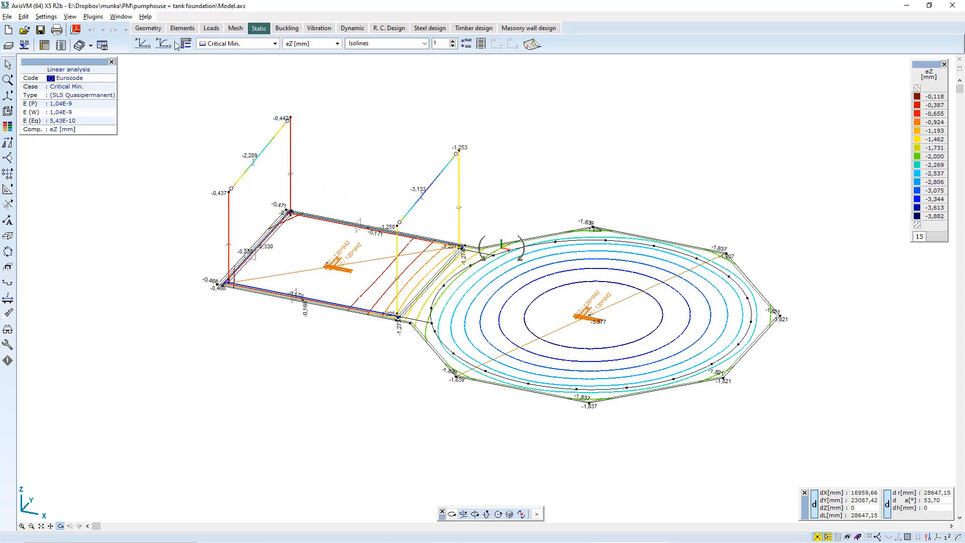
{"action": "left_click", "coordinate": [102, 46]}
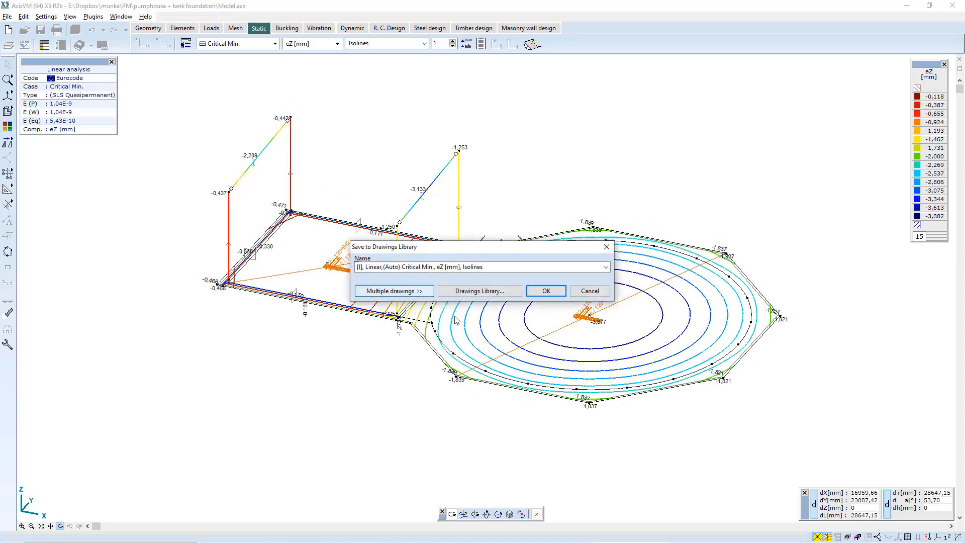
{"action": "left_click", "coordinate": [545, 290]}
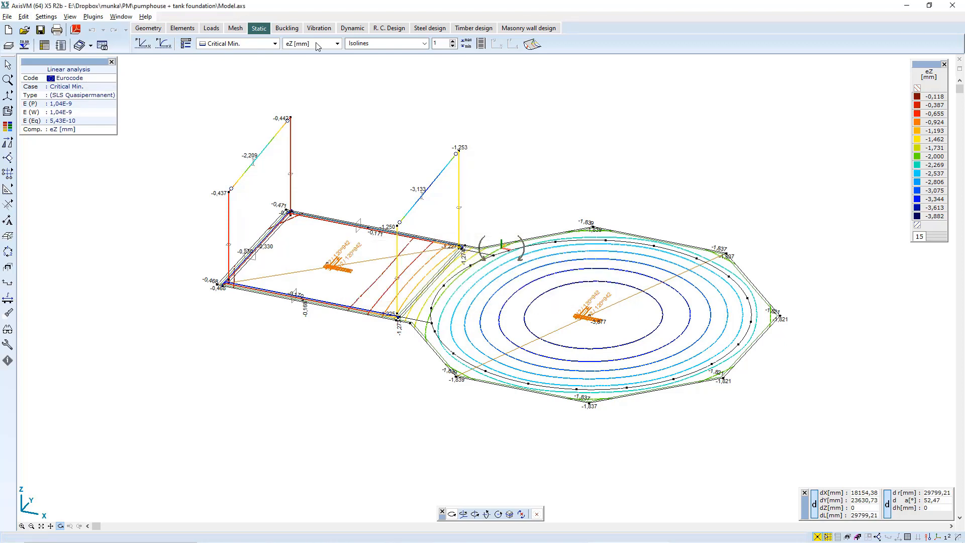
Step: Display the eY displacement component and turn the model to a side view of the pumphouse frames
{"action": "left_click", "coordinate": [317, 45]}
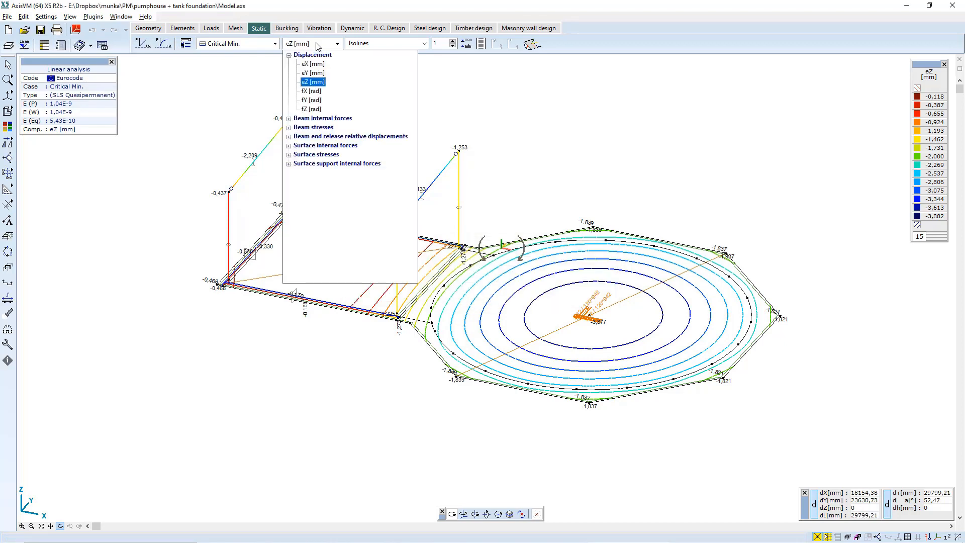
{"action": "left_click", "coordinate": [313, 72]}
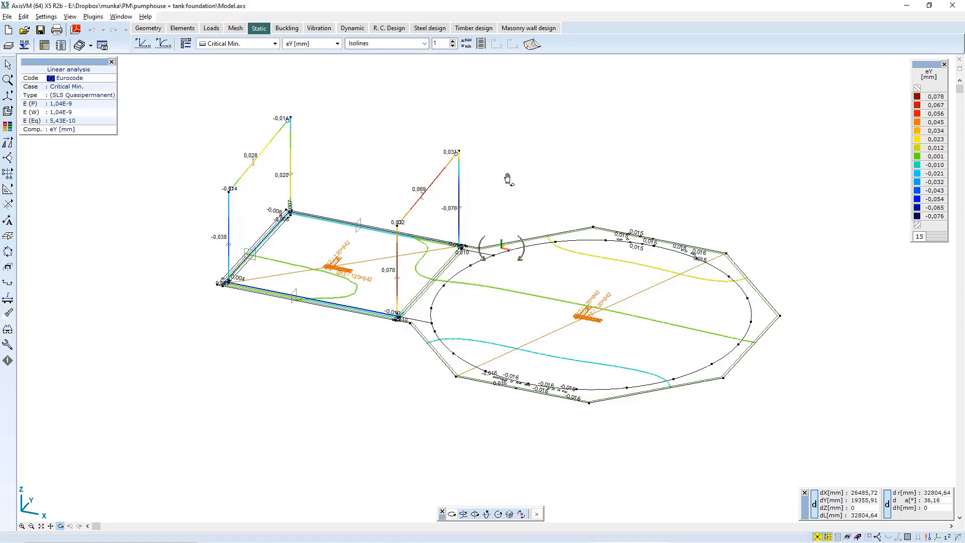
{"action": "left_click_drag", "start_coordinate": [484, 179], "coordinate": [236, 115]}
{"action": "left_click_drag", "start_coordinate": [603, 206], "coordinate": [491, 131]}
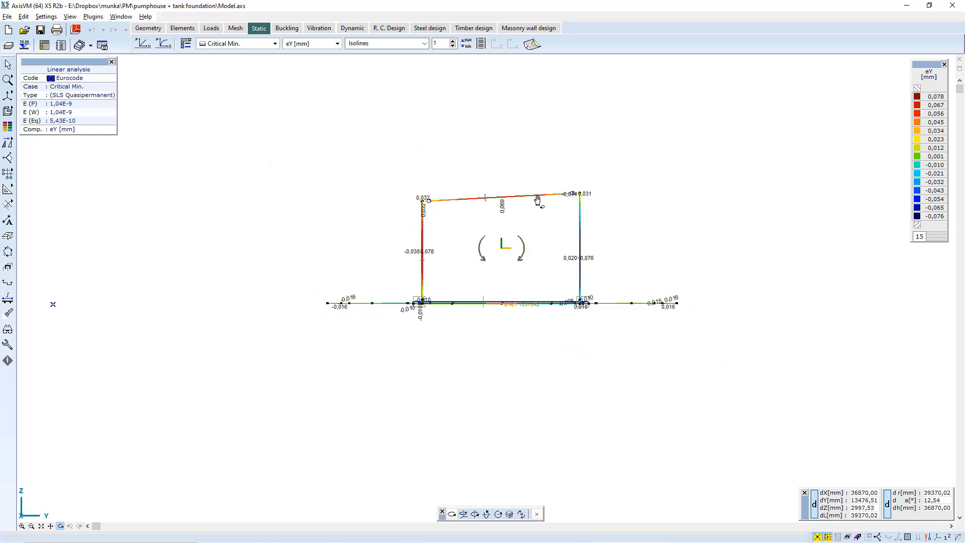
{"action": "scroll", "coordinate": [542, 205], "scroll_direction": "up", "scroll_amount": 3}
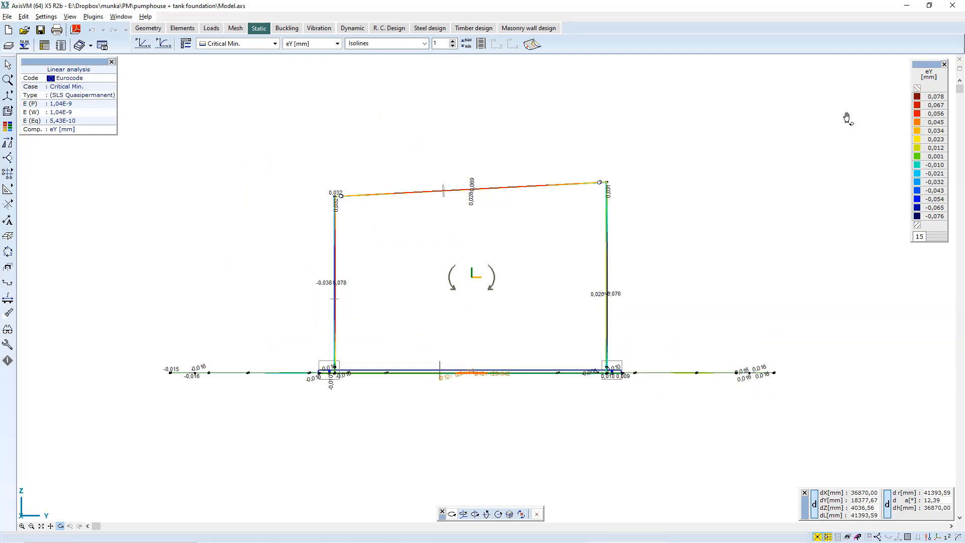
Step: Select the frame columns and beams, show only these selected elements in the Y-Z view, and clear the selection
{"action": "key", "text": "Escape"}
{"action": "left_click_drag", "start_coordinate": [698, 284], "coordinate": [329, 181]}
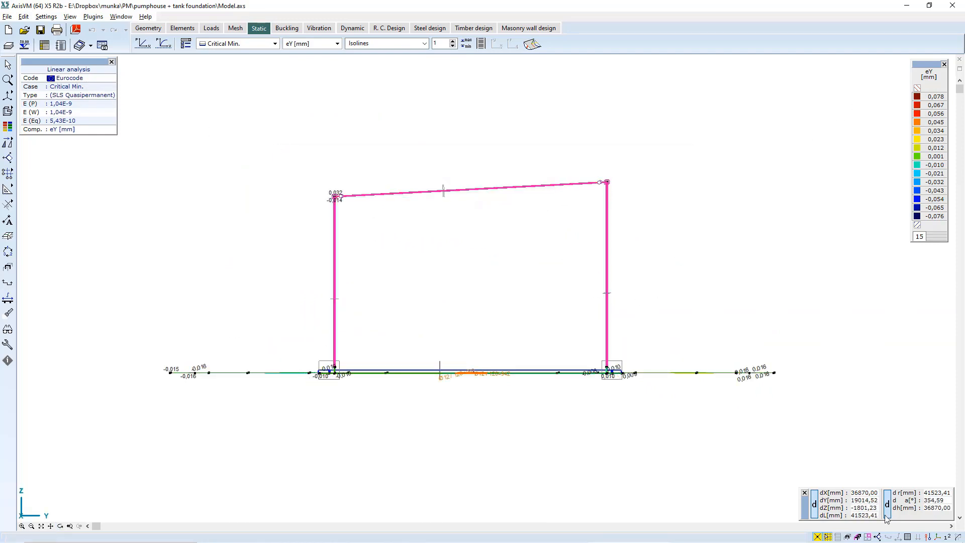
{"action": "left_click", "coordinate": [867, 536]}
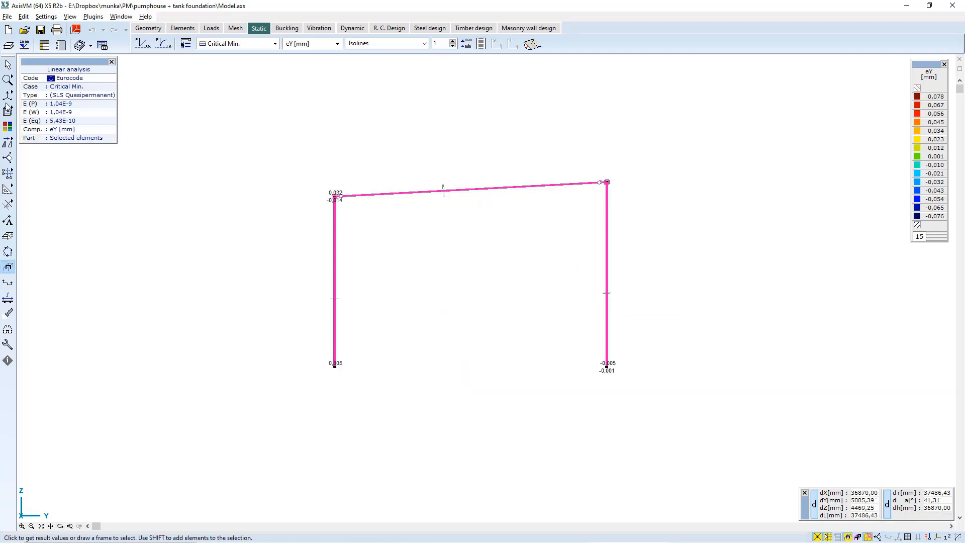
{"action": "mouse_move", "coordinate": [9, 98]}
{"action": "left_click", "coordinate": [53, 97]}
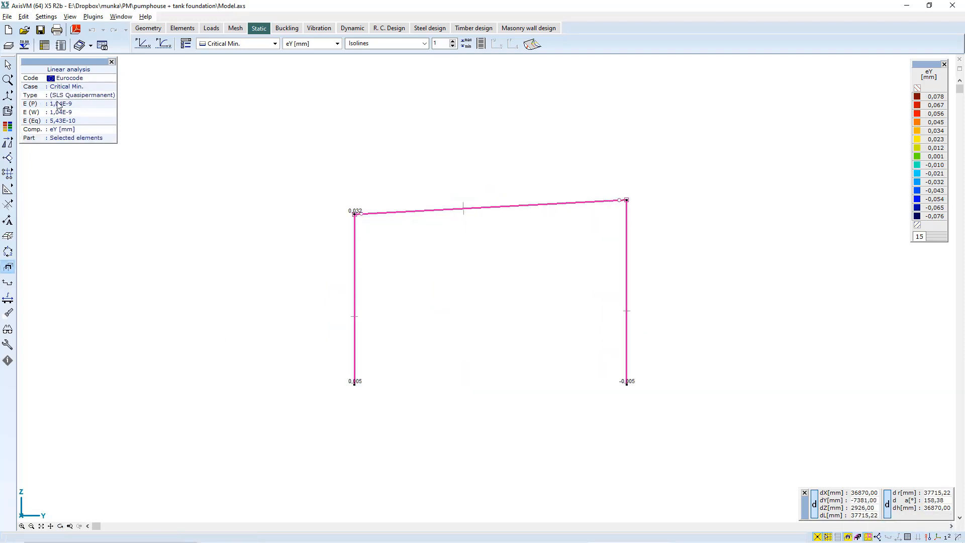
{"action": "key", "text": "Escape"}
{"action": "scroll", "coordinate": [524, 230], "scroll_direction": "up", "scroll_amount": 2}
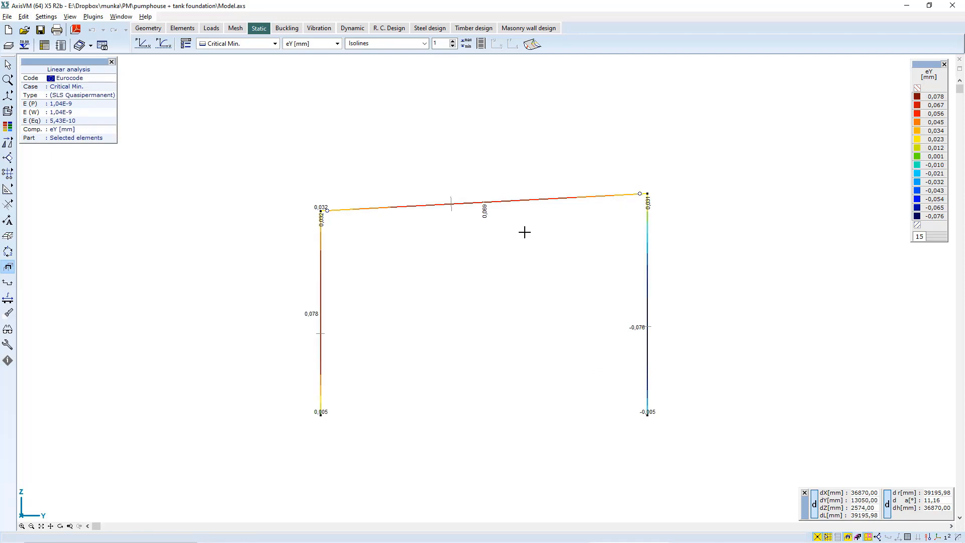
Step: Set the eY colour legend limits to Min, Max of parts and save the side-view isoline drawing to the Drawings Library
{"action": "left_click", "coordinate": [937, 128]}
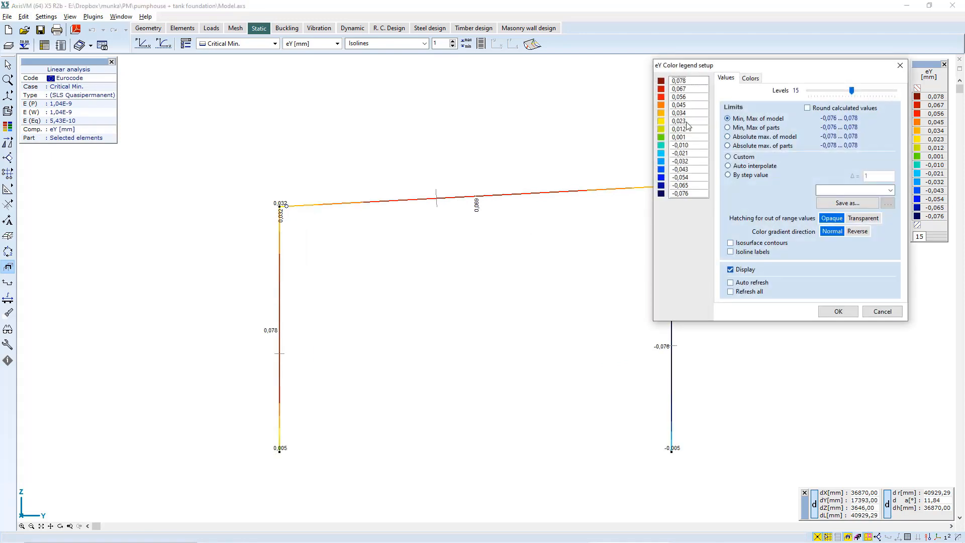
{"action": "left_click", "coordinate": [759, 128]}
{"action": "left_click", "coordinate": [837, 311]}
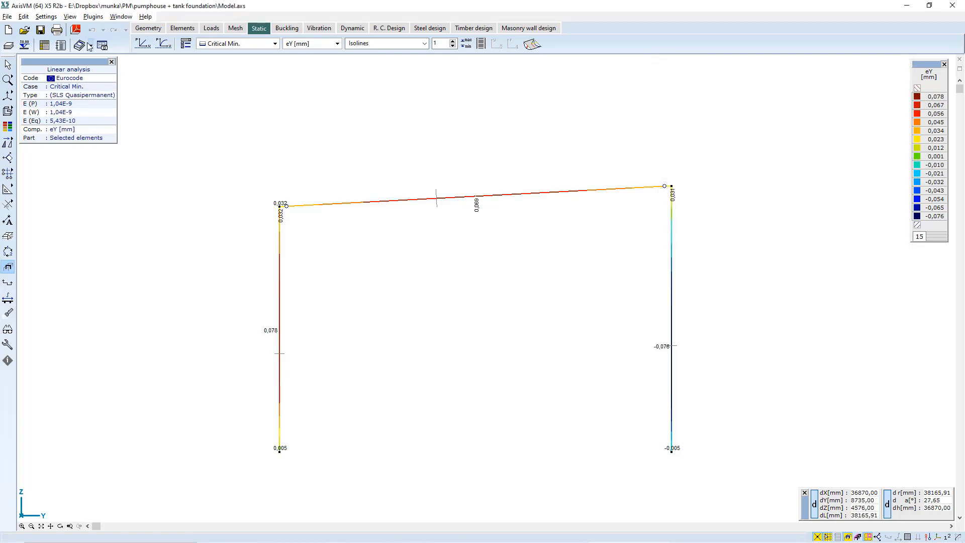
{"action": "left_click", "coordinate": [102, 46]}
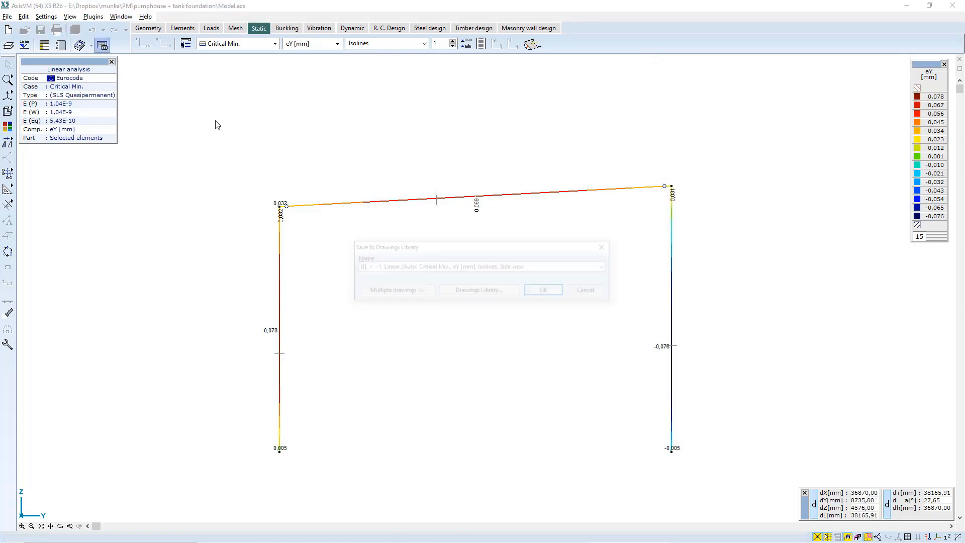
{"action": "left_click", "coordinate": [546, 291]}
Step: Turn the isolated frames to the X-Z front view and display the eX displacement component
{"action": "scroll", "coordinate": [325, 251], "scroll_direction": "down", "scroll_amount": 3}
{"action": "left_click_drag", "start_coordinate": [325, 252], "coordinate": [345, 267]}
{"action": "middle_click_drag", "start_coordinate": [267, 198], "coordinate": [780, 180], "text": "alt"}
{"action": "left_click", "coordinate": [10, 96]}
{"action": "left_click", "coordinate": [27, 97]}
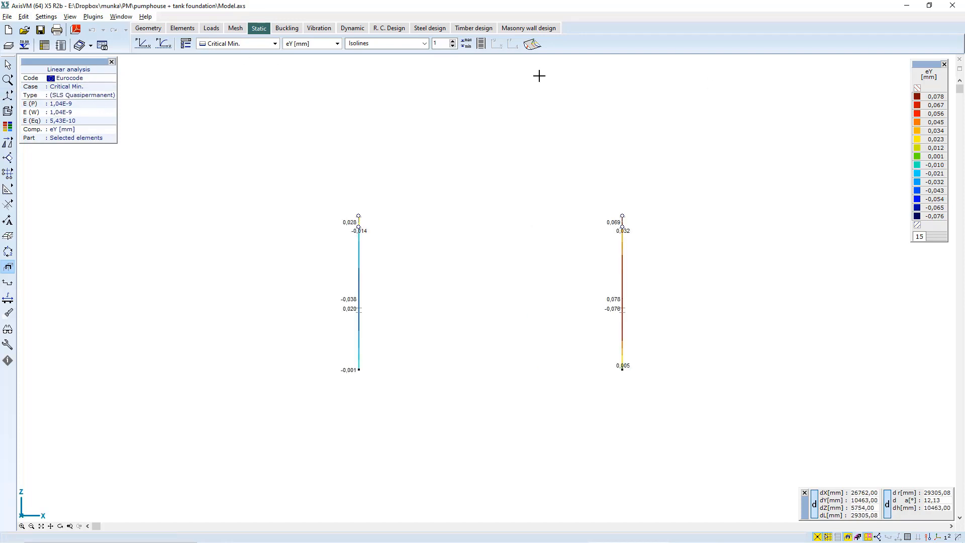
{"action": "left_click", "coordinate": [302, 44]}
{"action": "left_click", "coordinate": [309, 66]}
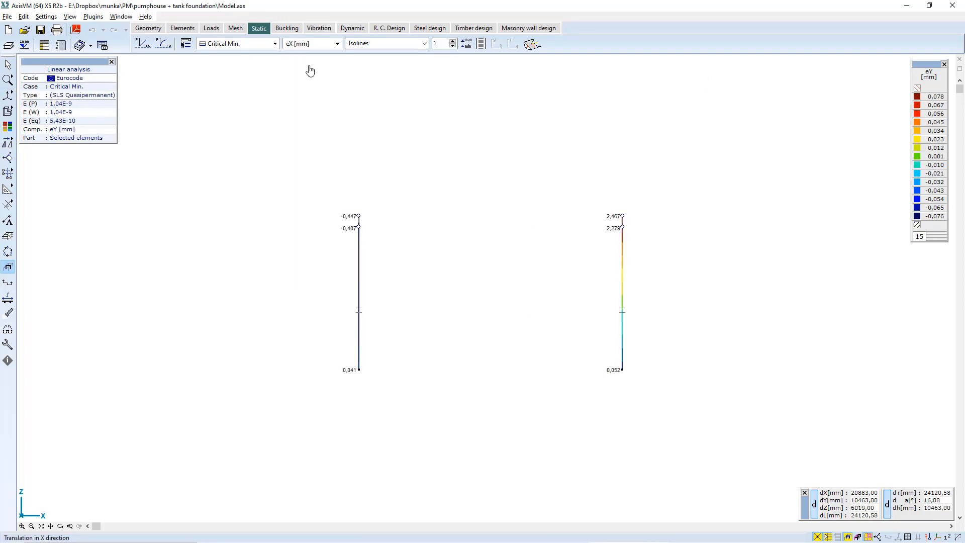
Step: Switch the eX display to Diagram and save the front-view drawing to the Drawings Library under its default name
{"action": "left_click", "coordinate": [386, 44]}
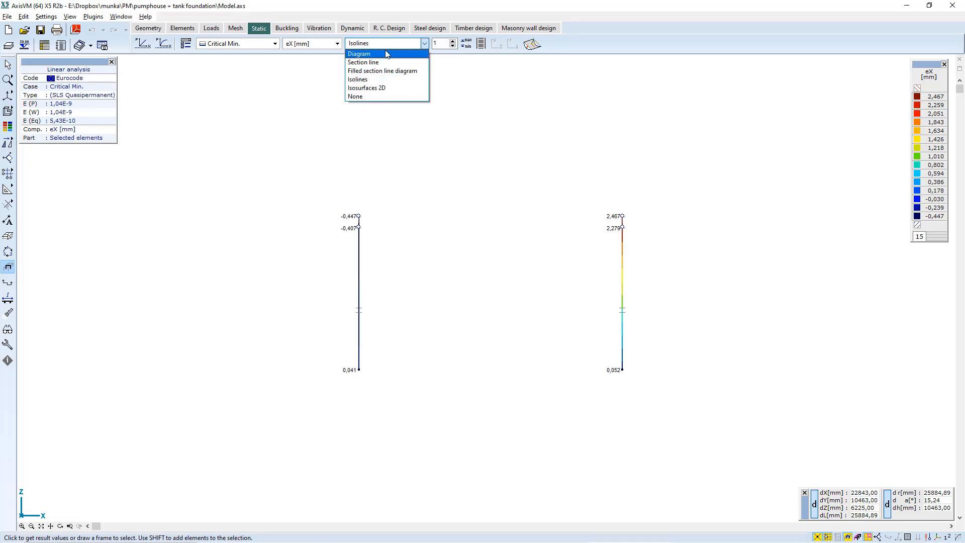
{"action": "left_click", "coordinate": [387, 54]}
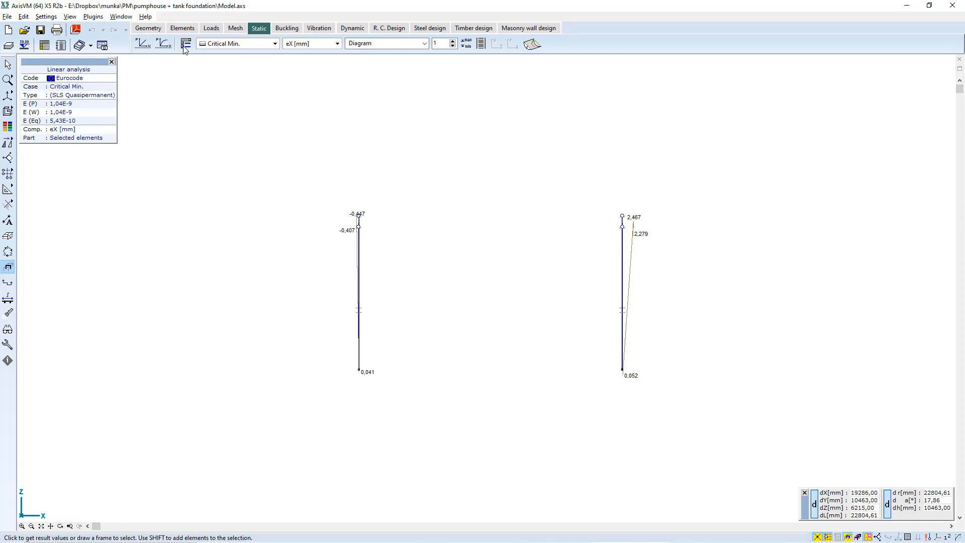
{"action": "left_click", "coordinate": [102, 45]}
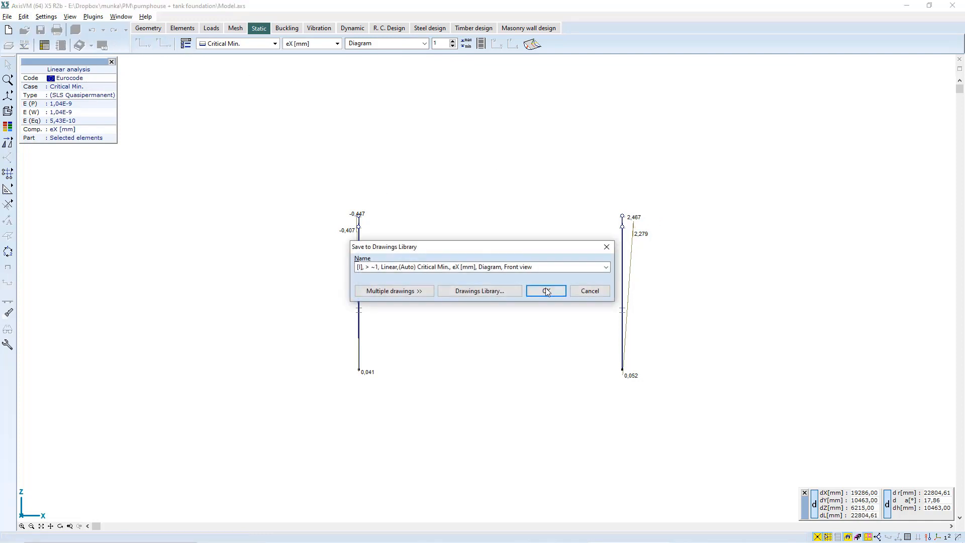
{"action": "left_click", "coordinate": [558, 292]}
Step: Display the beam internal force component My for Critical Min. on the whole model
{"action": "left_click", "coordinate": [336, 43]}
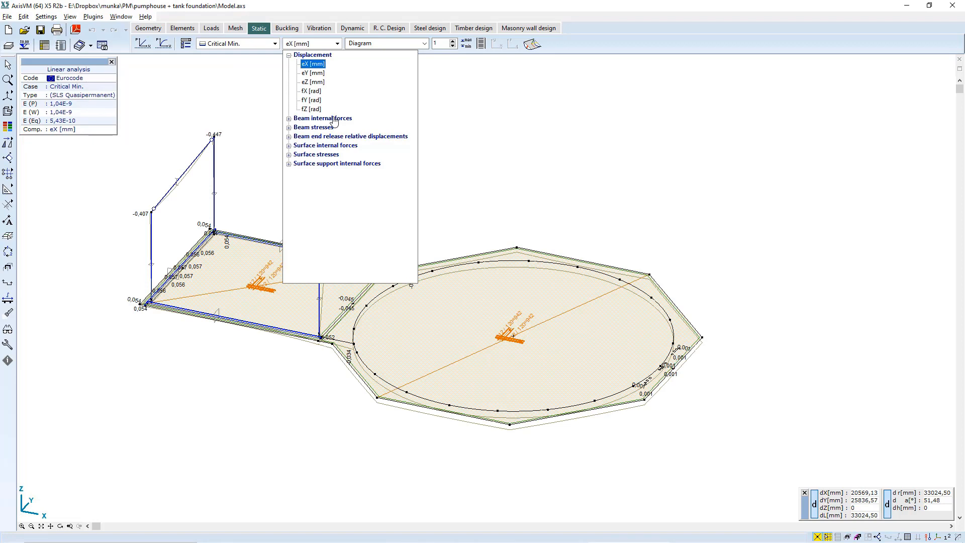
{"action": "left_click", "coordinate": [333, 120]}
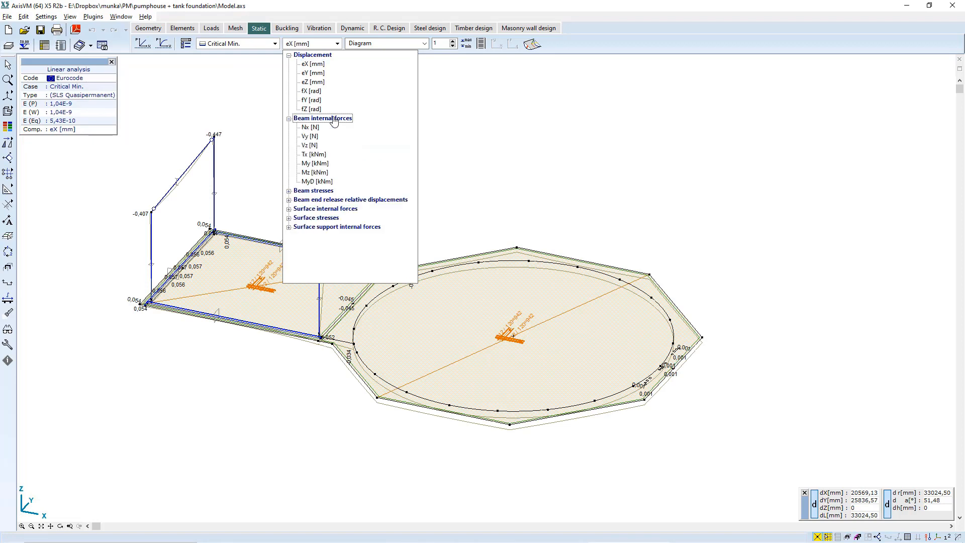
{"action": "left_click", "coordinate": [321, 169]}
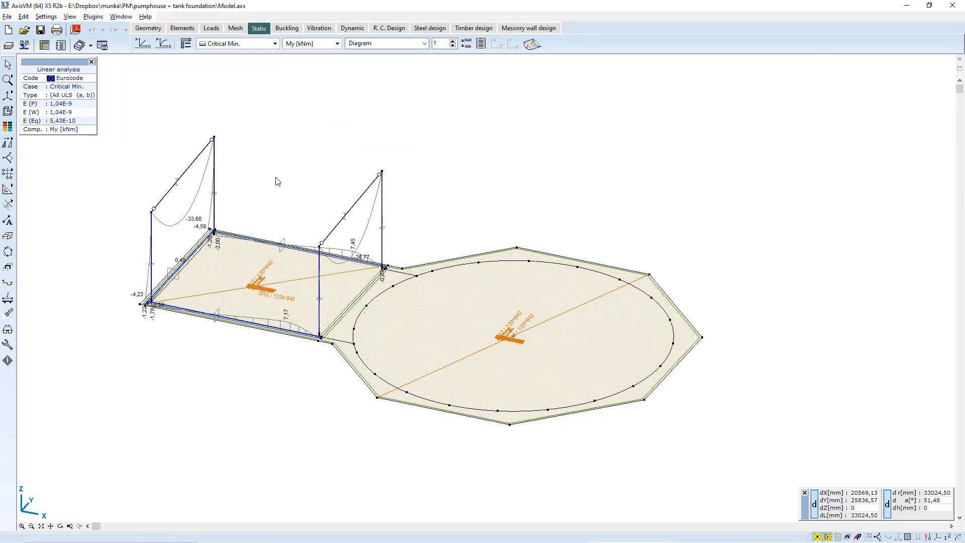
Step: Open the cross-section internal forces of roof beam 5, save the diagrams to the Drawings Library and close the window
{"action": "left_click", "coordinate": [345, 217]}
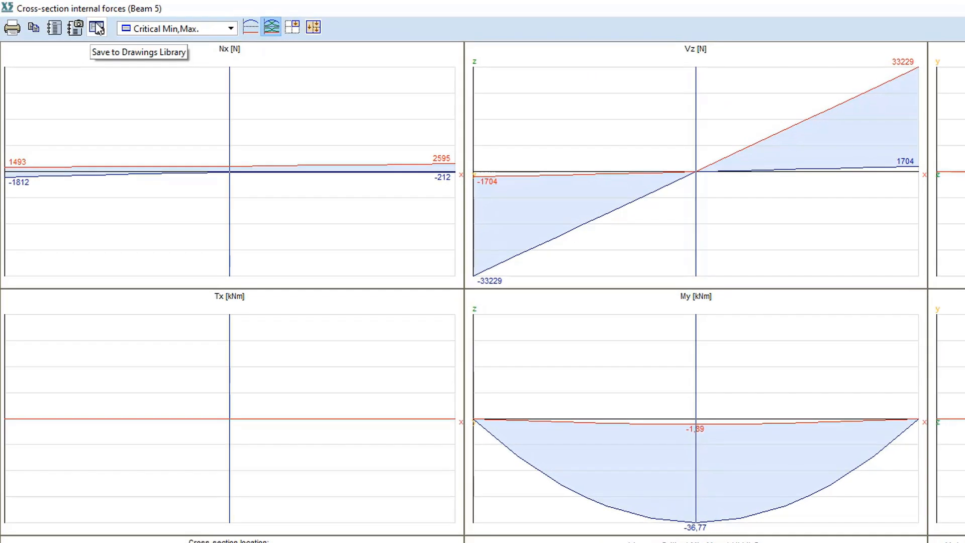
{"action": "left_click", "coordinate": [94, 31]}
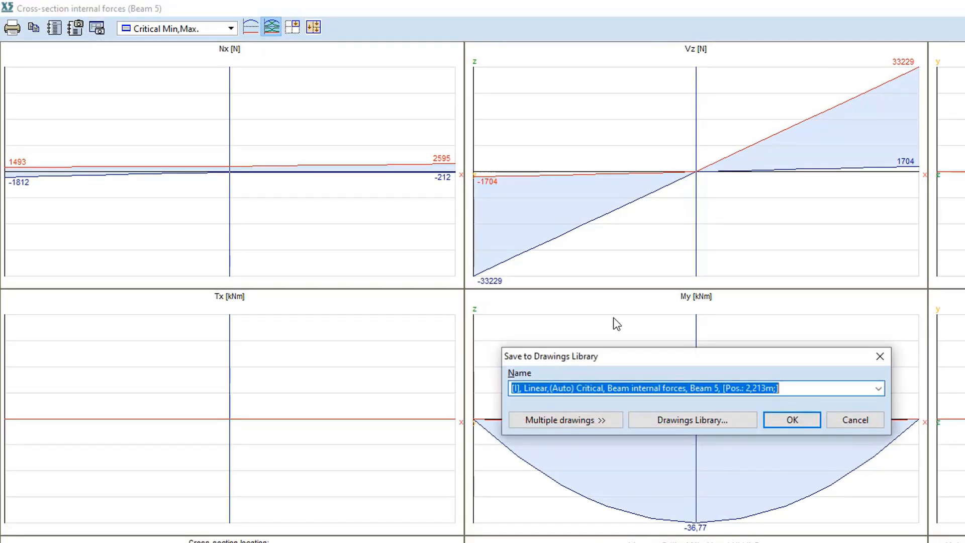
{"action": "left_click", "coordinate": [793, 424]}
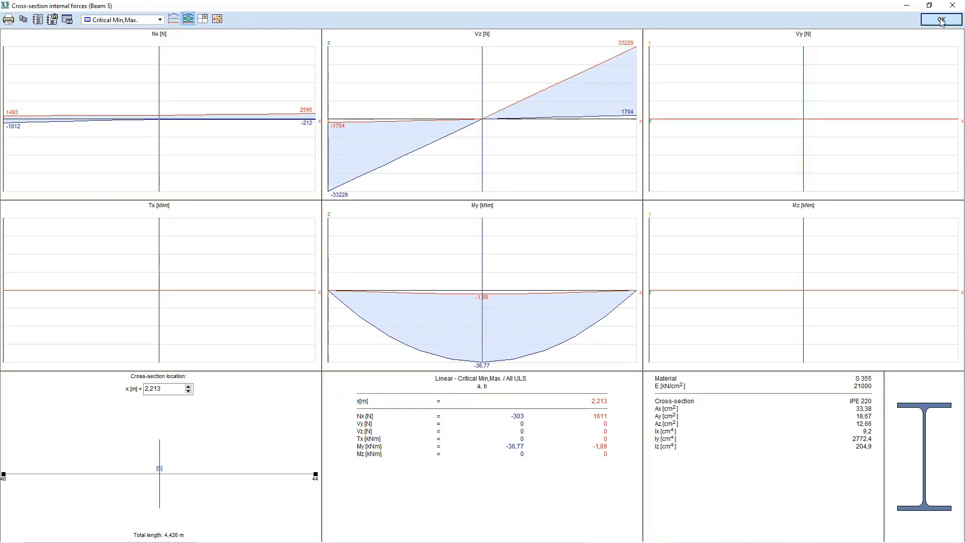
{"action": "left_click", "coordinate": [941, 20]}
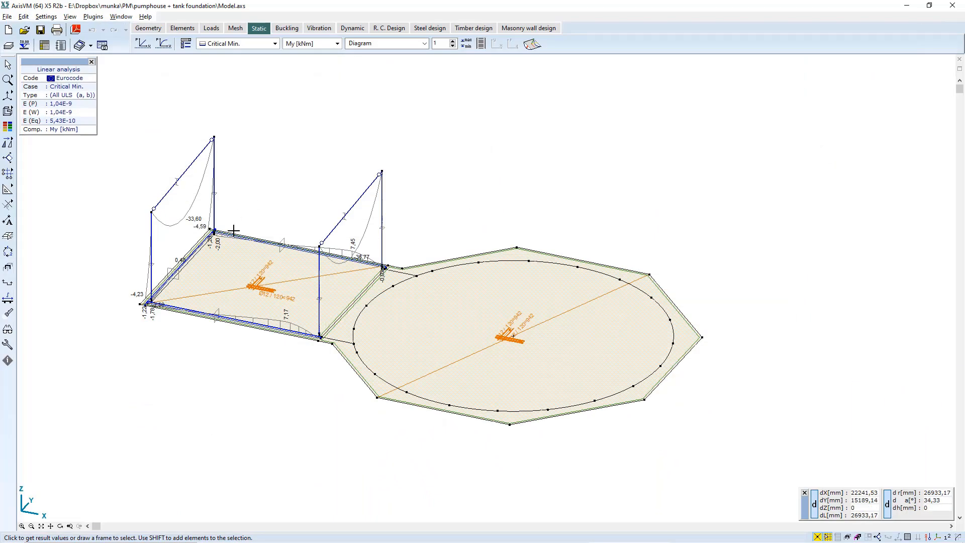
Step: Open the cross-section internal forces of column beam 1, save the diagrams to the Drawings Library and close the window
{"action": "left_click", "coordinate": [216, 211]}
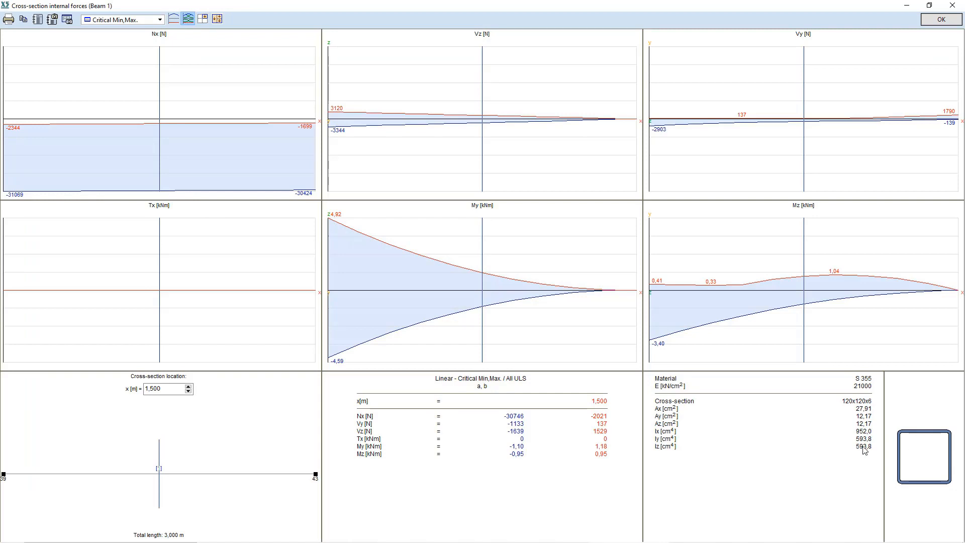
{"action": "left_click", "coordinate": [67, 19]}
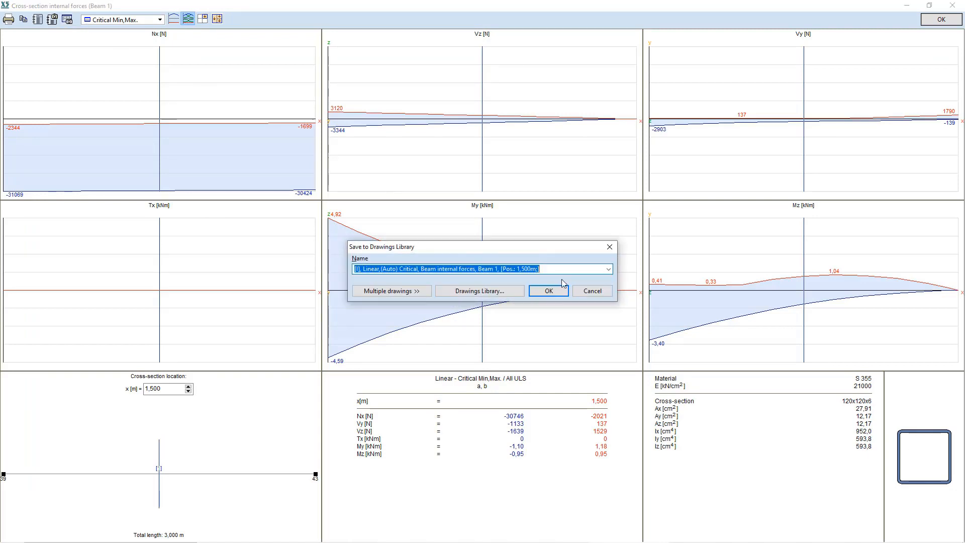
{"action": "left_click", "coordinate": [557, 288]}
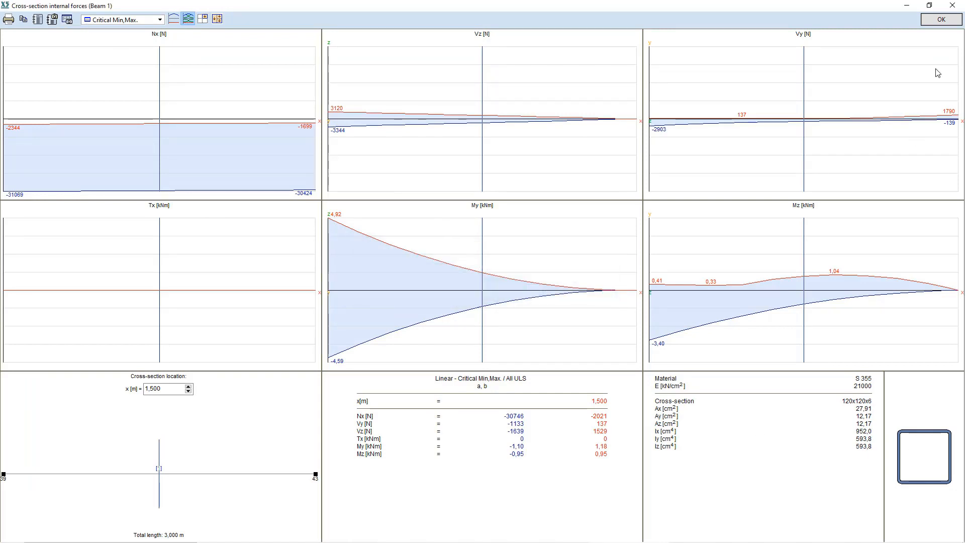
{"action": "left_click", "coordinate": [941, 19]}
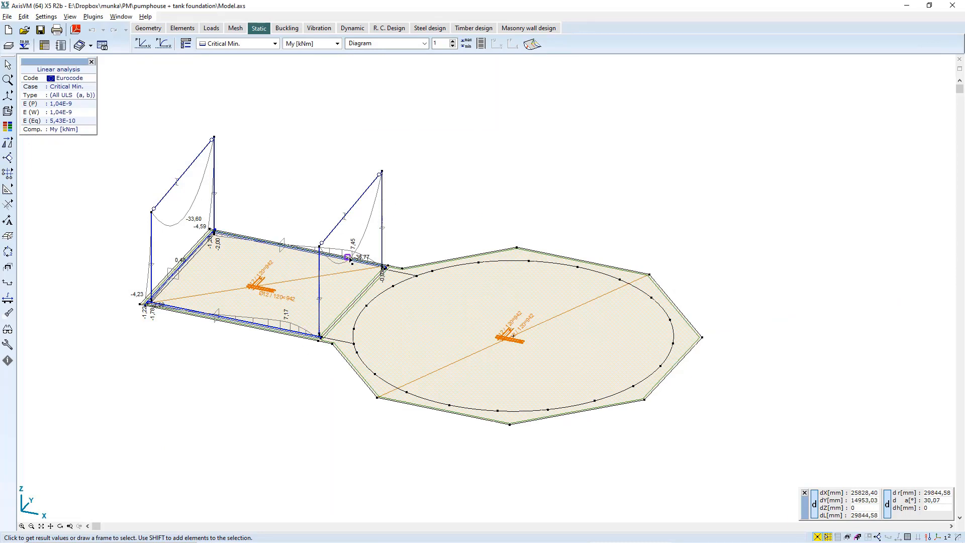
Step: Switch to the steel design results for Critical Min,Max. and show only the selected frame columns and beams
{"action": "scroll", "coordinate": [349, 262], "scroll_direction": "up", "scroll_amount": 5}
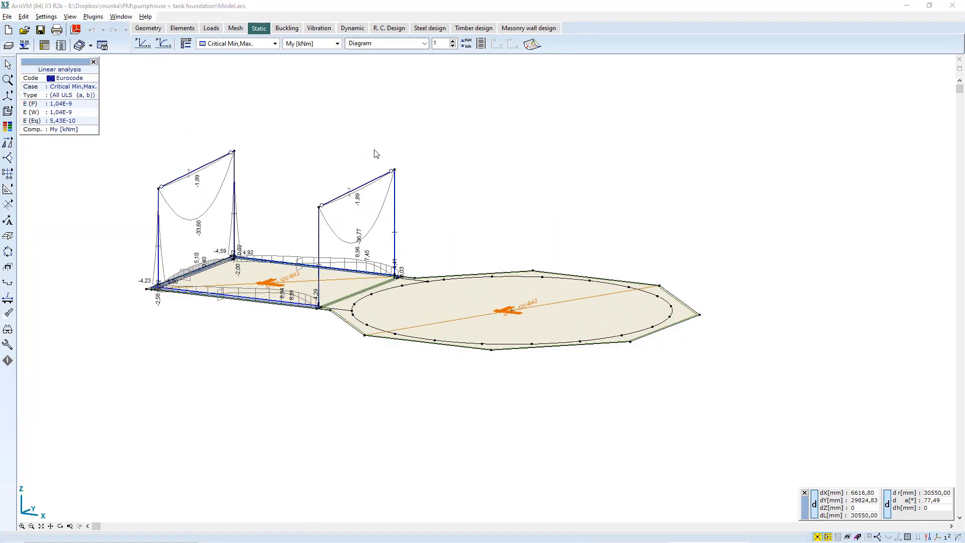
{"action": "left_click", "coordinate": [335, 146]}
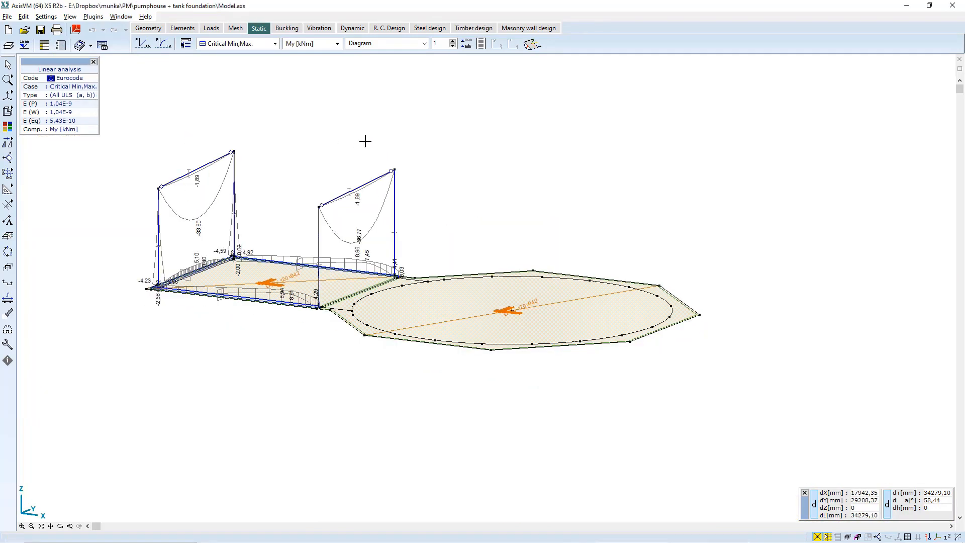
{"action": "left_click", "coordinate": [430, 28]}
{"action": "left_click_drag", "start_coordinate": [430, 198], "coordinate": [169, 134]}
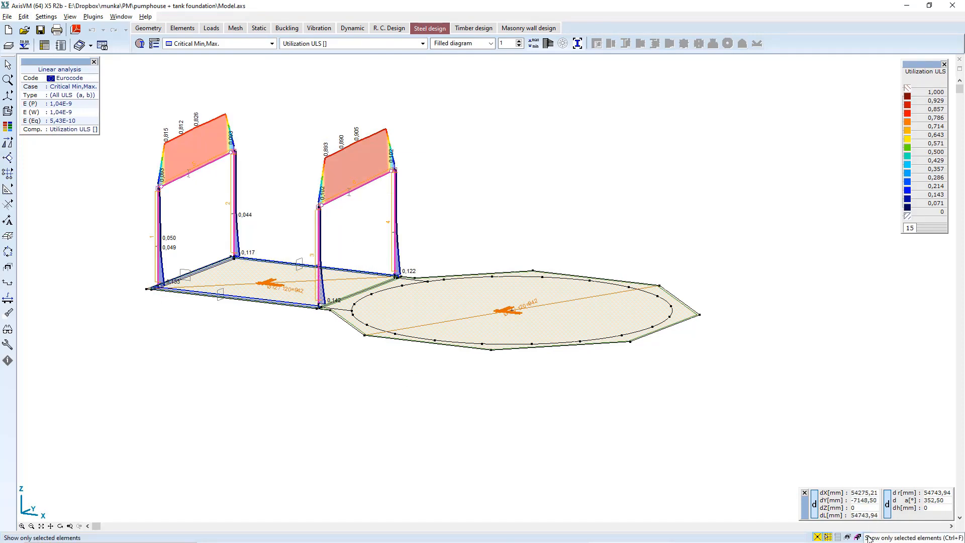
{"action": "left_click", "coordinate": [869, 537]}
Step: Orient both frames in a perspective view and save the filled Utilization ULS diagram to the Drawings Library
{"action": "middle_click_drag", "start_coordinate": [248, 76], "coordinate": [353, 167]}
{"action": "middle_click_drag", "start_coordinate": [419, 192], "coordinate": [384, 248], "text": "alt"}
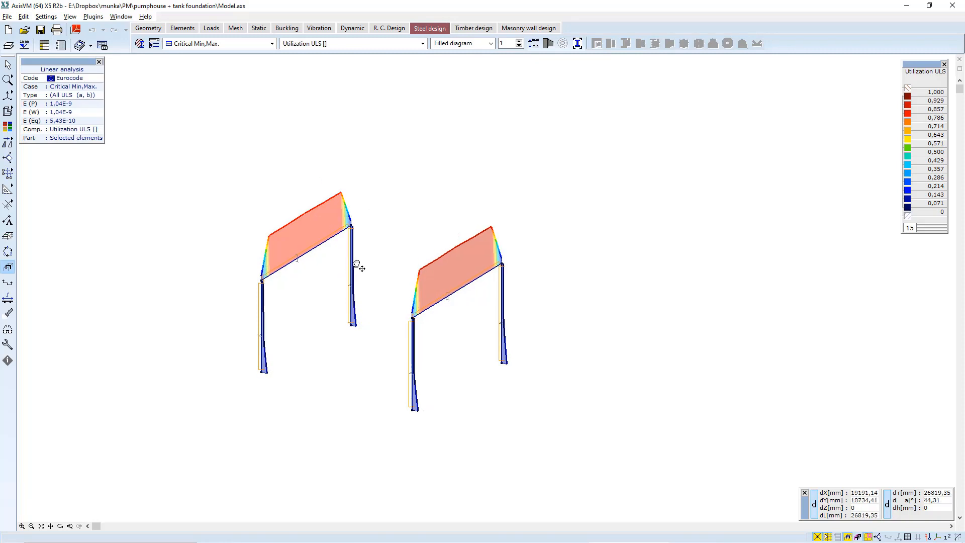
{"action": "scroll", "coordinate": [359, 252], "scroll_direction": "up", "scroll_amount": 2}
{"action": "middle_click_drag", "start_coordinate": [371, 274], "coordinate": [362, 191], "text": "alt"}
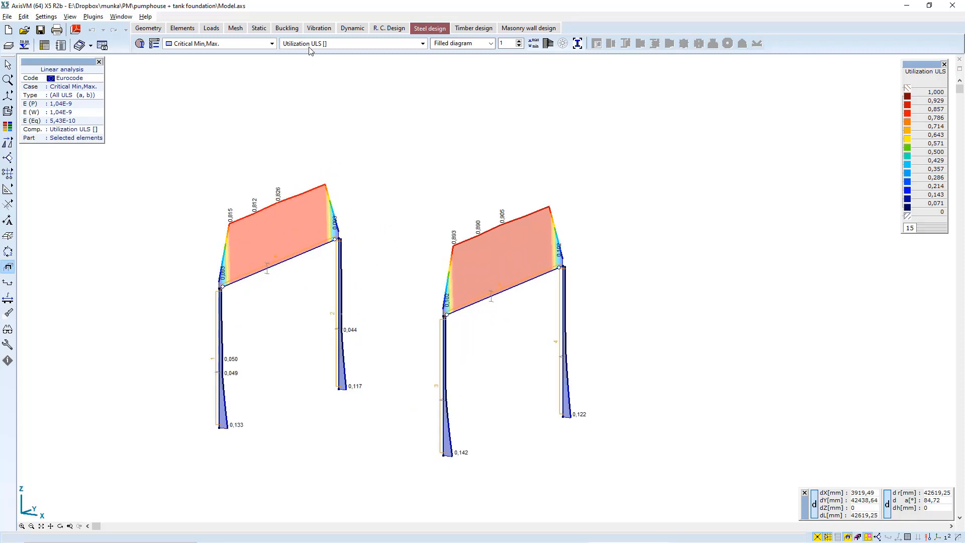
{"action": "left_click", "coordinate": [102, 46]}
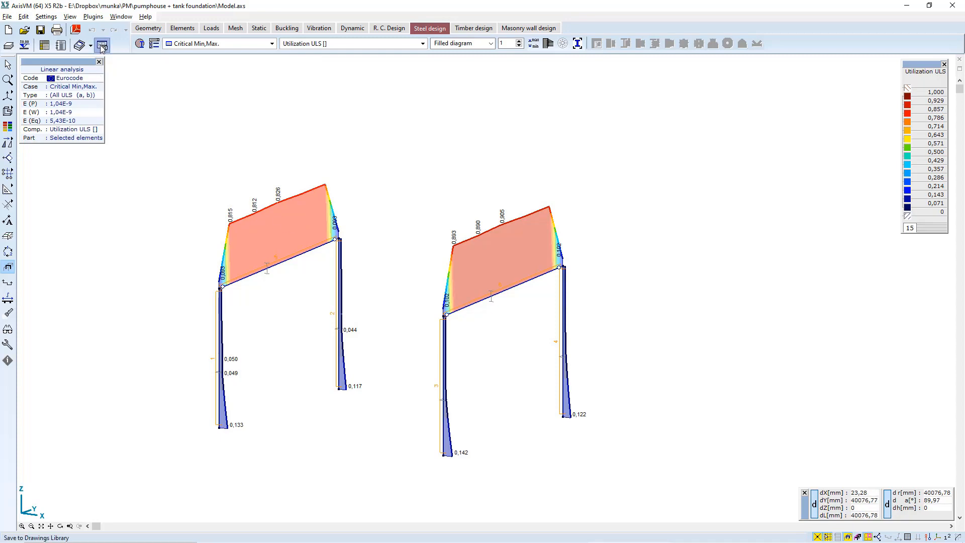
{"action": "left_click", "coordinate": [546, 293]}
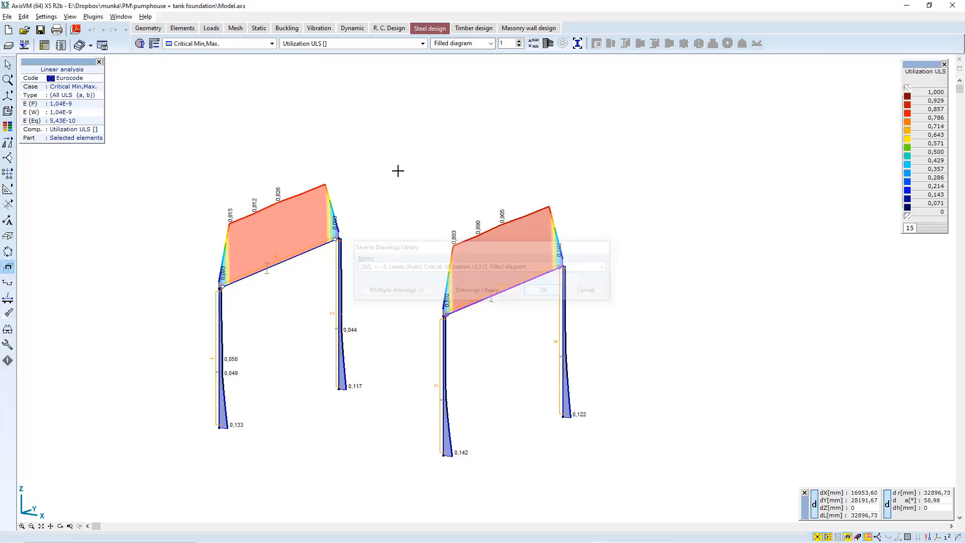
Step: Open the steel design results of roof beam member 5 and save its diagrams to the Drawings Library under the default name
{"action": "left_click", "coordinate": [286, 261]}
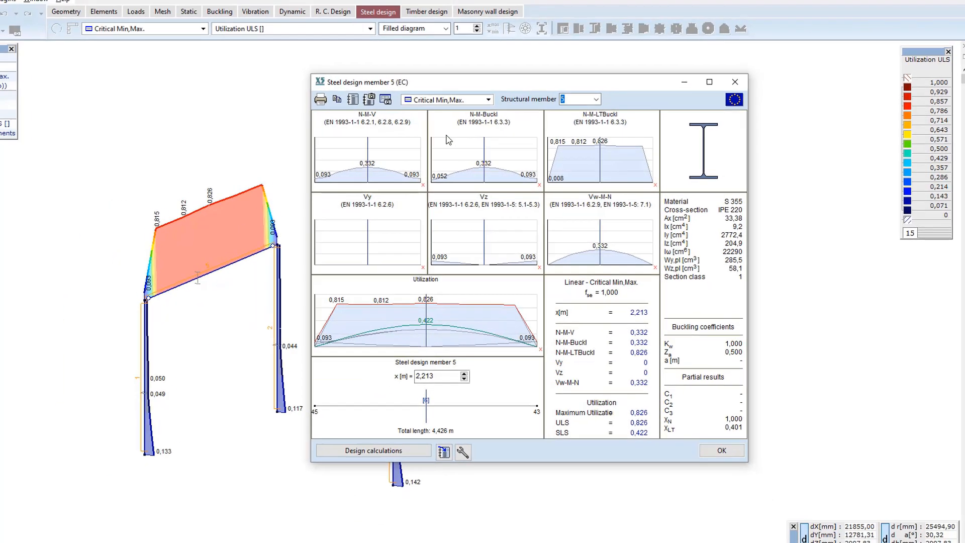
{"action": "left_click", "coordinate": [384, 99]}
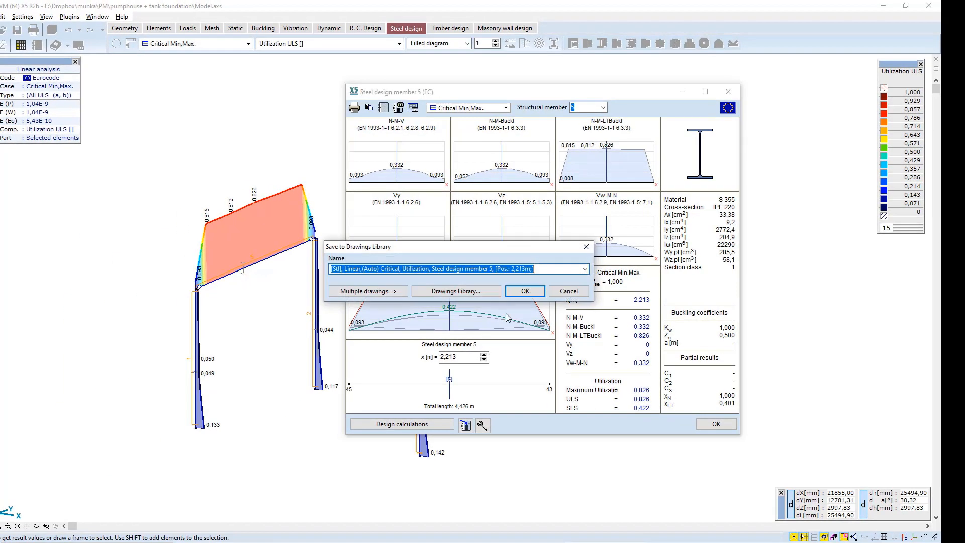
{"action": "left_click", "coordinate": [533, 294]}
Step: Review the design calculations of steel member 5 and close its calculation and result windows
{"action": "left_click", "coordinate": [397, 426]}
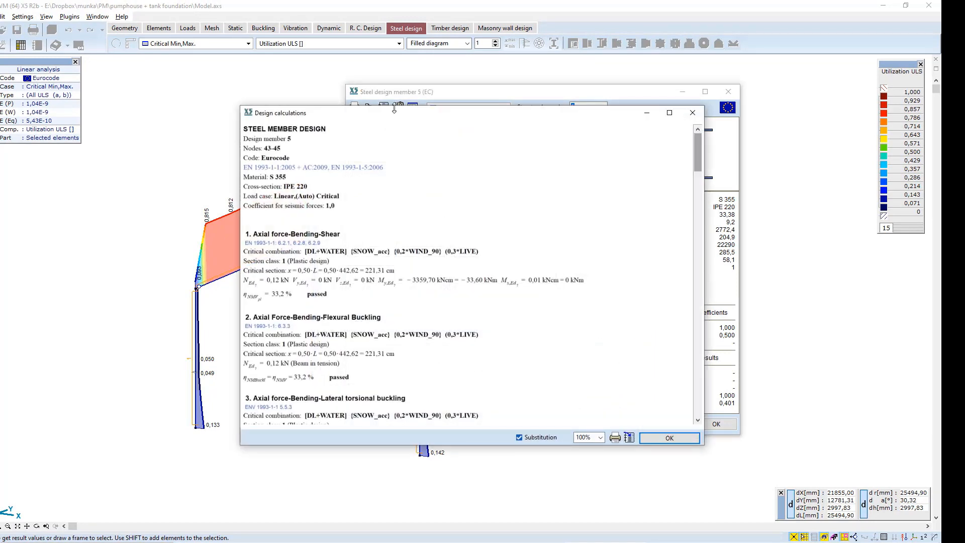
{"action": "left_click_drag", "start_coordinate": [410, 119], "coordinate": [384, 98]}
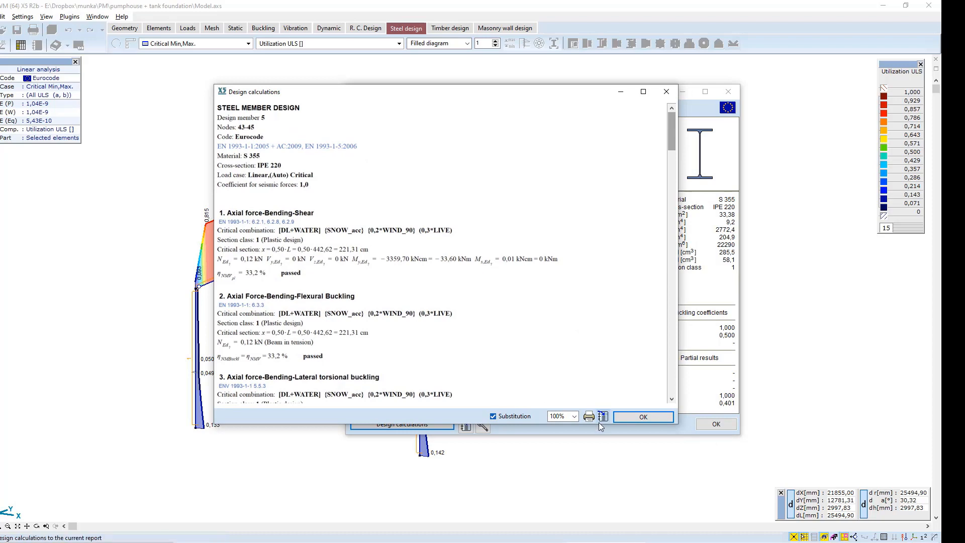
{"action": "left_click", "coordinate": [646, 417]}
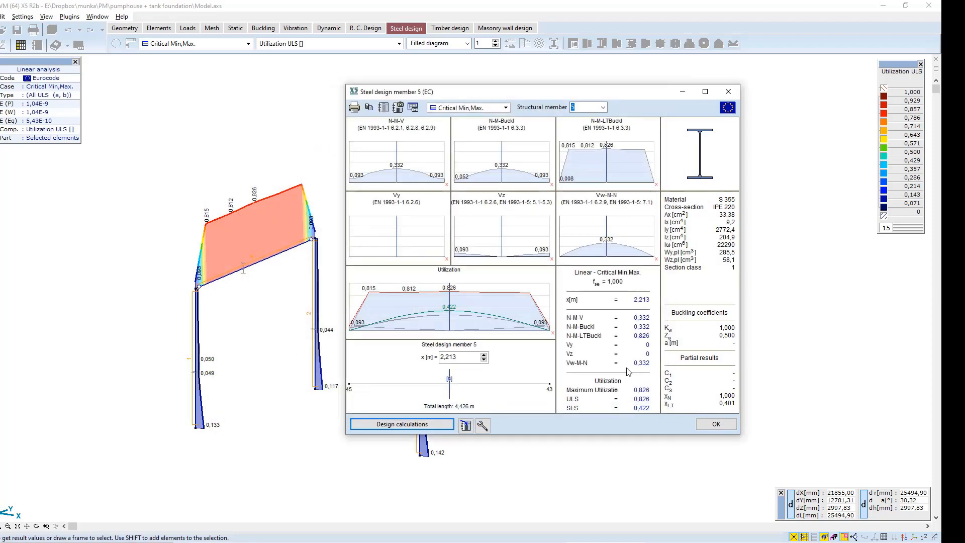
{"action": "left_click", "coordinate": [716, 425]}
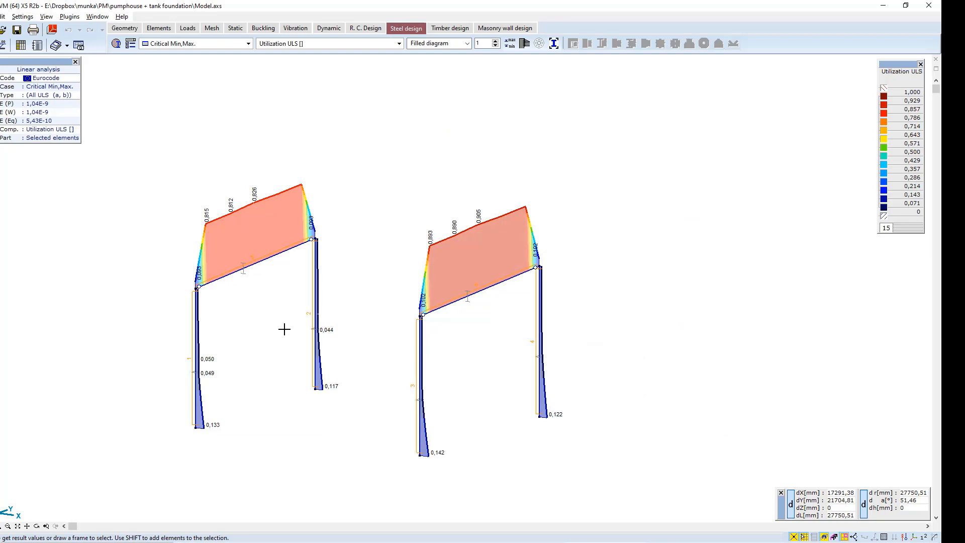
Step: Open the steel design results of a 120x120x6 frame column and save its diagrams to the Drawings Library
{"action": "left_click", "coordinate": [197, 346]}
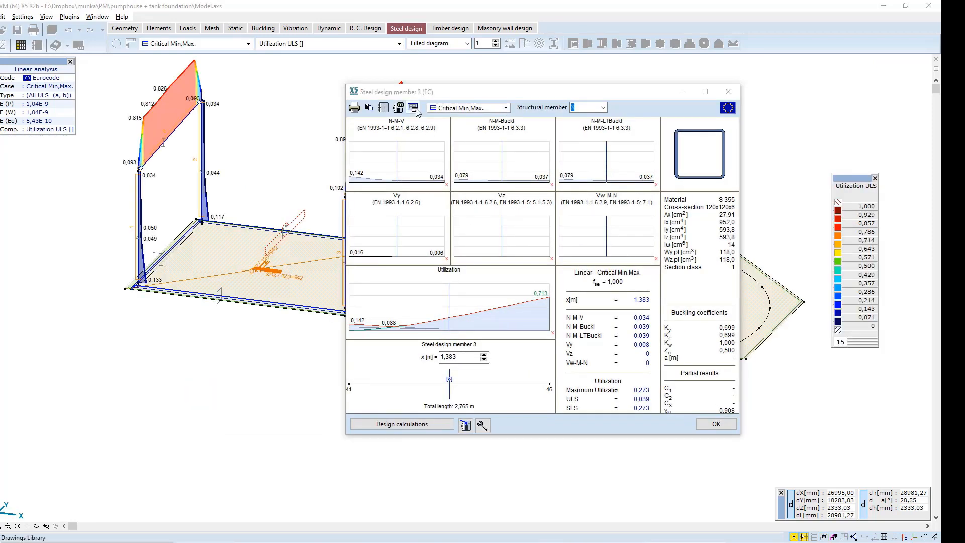
{"action": "left_click", "coordinate": [413, 107]}
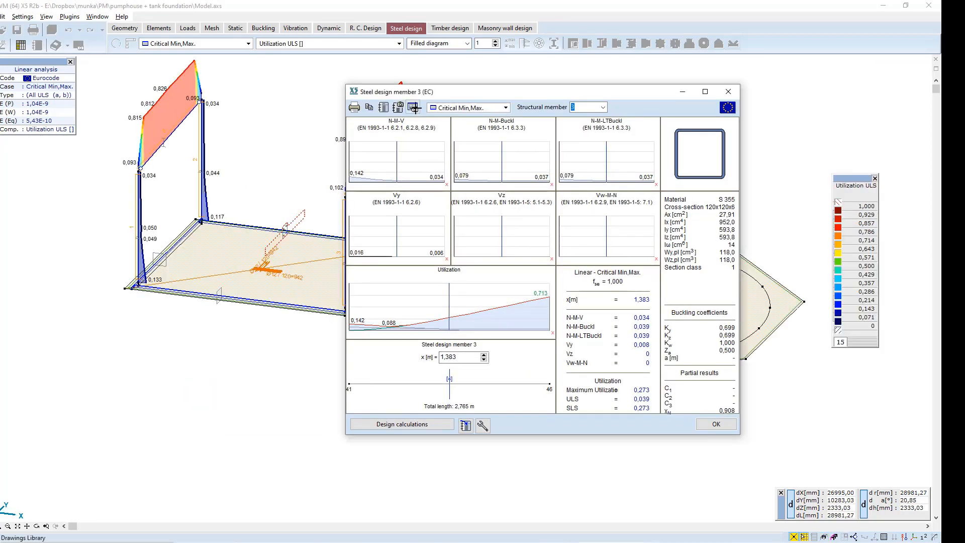
{"action": "left_click", "coordinate": [526, 291]}
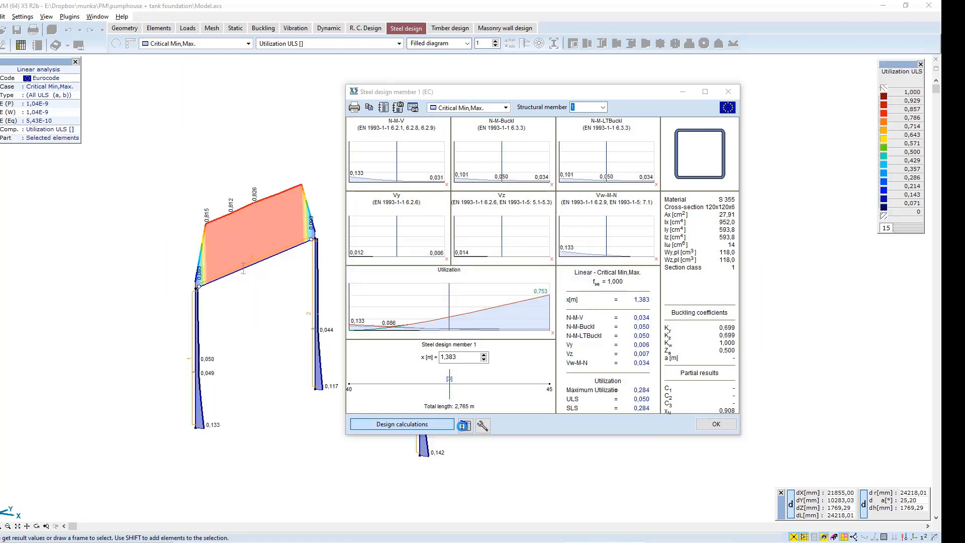
Step: Review the design calculations of steel member 1 and close its calculation and result windows
{"action": "left_click", "coordinate": [432, 424]}
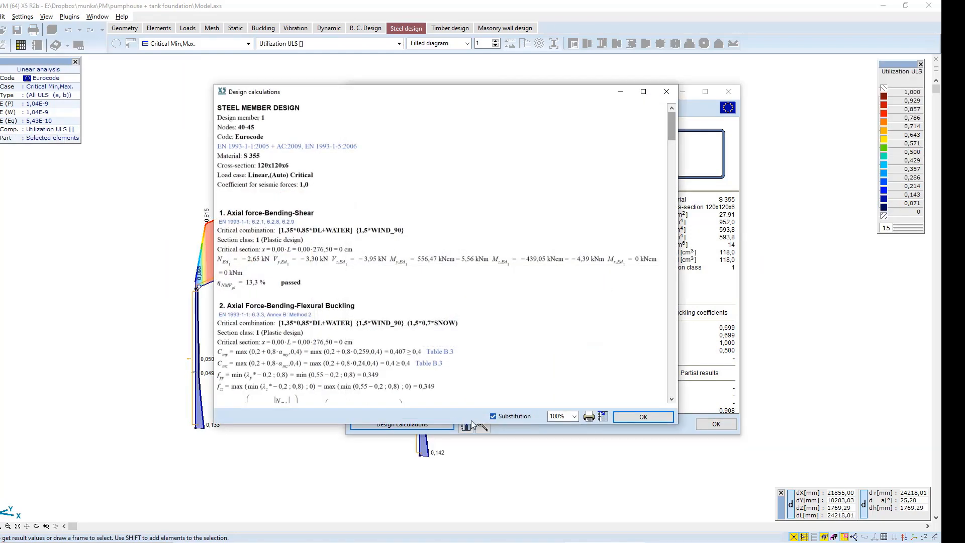
{"action": "left_click", "coordinate": [623, 418]}
{"action": "left_click", "coordinate": [706, 425]}
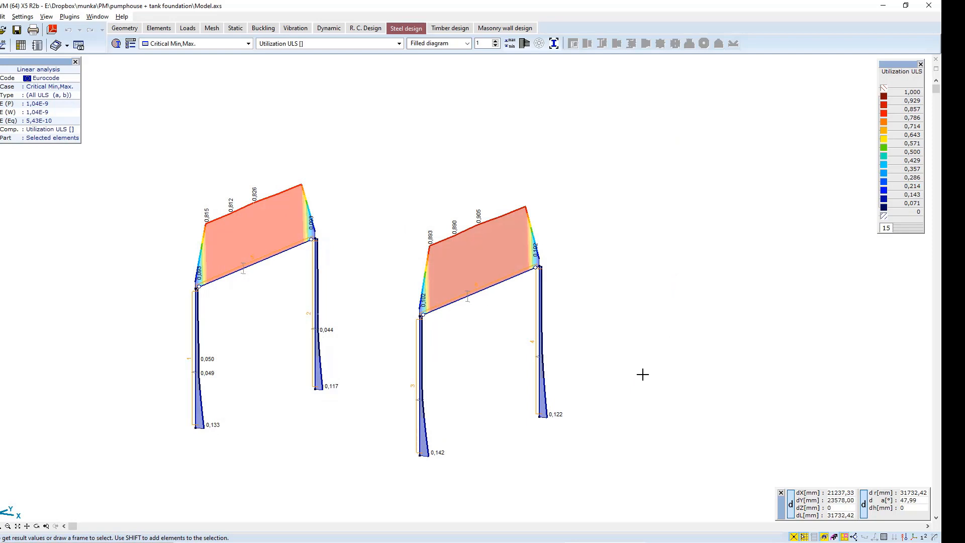
Step: Show the whole model in perspective, select the pumphouse and tank foundation slabs with their edges, and isolate them as the displayed part
{"action": "left_click", "coordinate": [849, 536]}
{"action": "middle_click_drag", "start_coordinate": [784, 310], "coordinate": [564, 276], "text": "shift"}
{"action": "scroll", "coordinate": [491, 224], "scroll_direction": "up", "scroll_amount": 2}
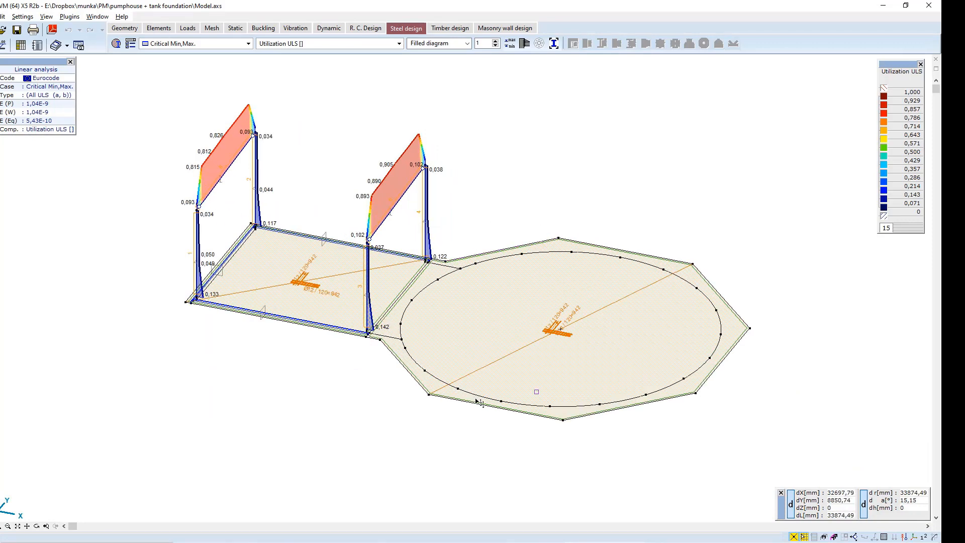
{"action": "scroll", "coordinate": [362, 362], "scroll_direction": "up", "scroll_amount": 3}
{"action": "left_click_drag", "start_coordinate": [372, 338], "coordinate": [338, 297]}
{"action": "scroll", "coordinate": [332, 322], "scroll_direction": "down", "scroll_amount": 2}
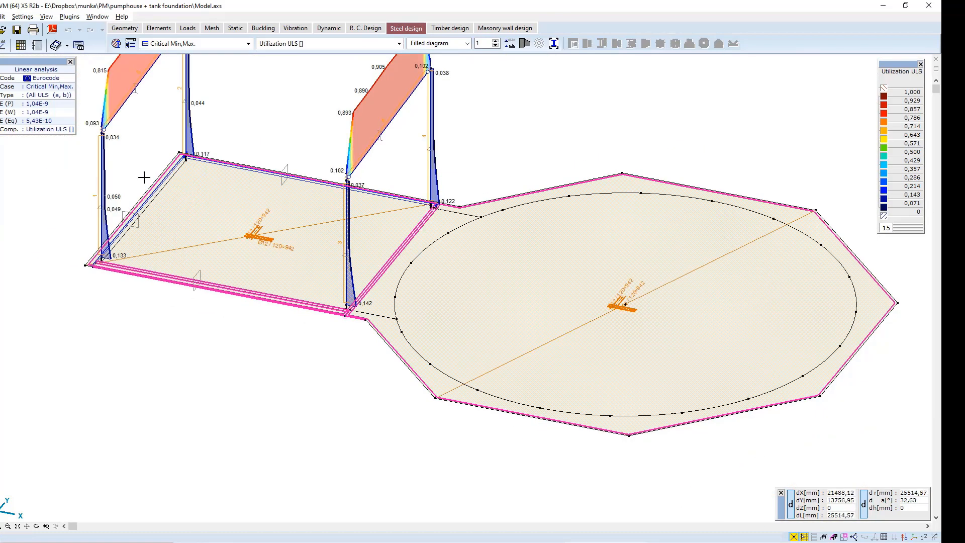
{"action": "left_click_drag", "start_coordinate": [132, 215], "coordinate": [131, 215]}
{"action": "left_click_drag", "start_coordinate": [275, 142], "coordinate": [241, 181]}
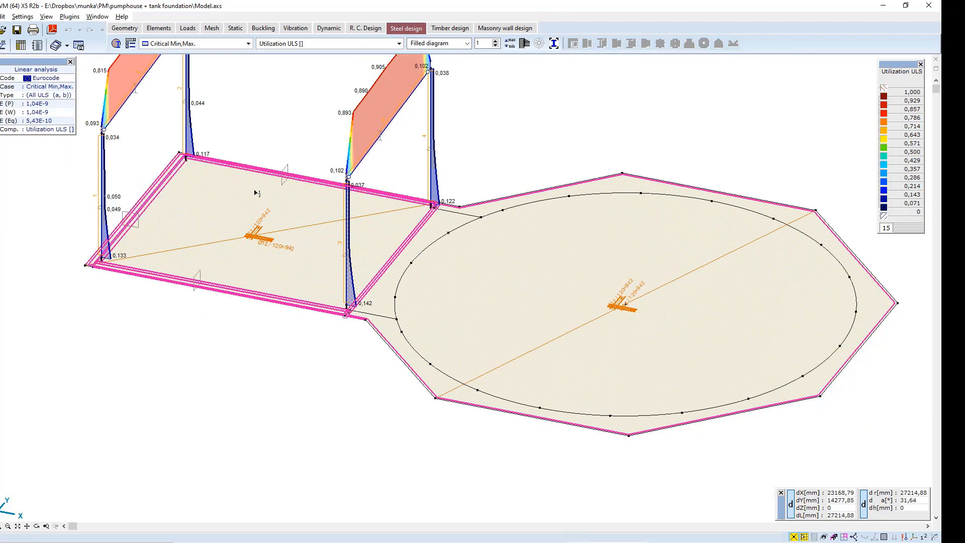
{"action": "left_click", "coordinate": [834, 536]}
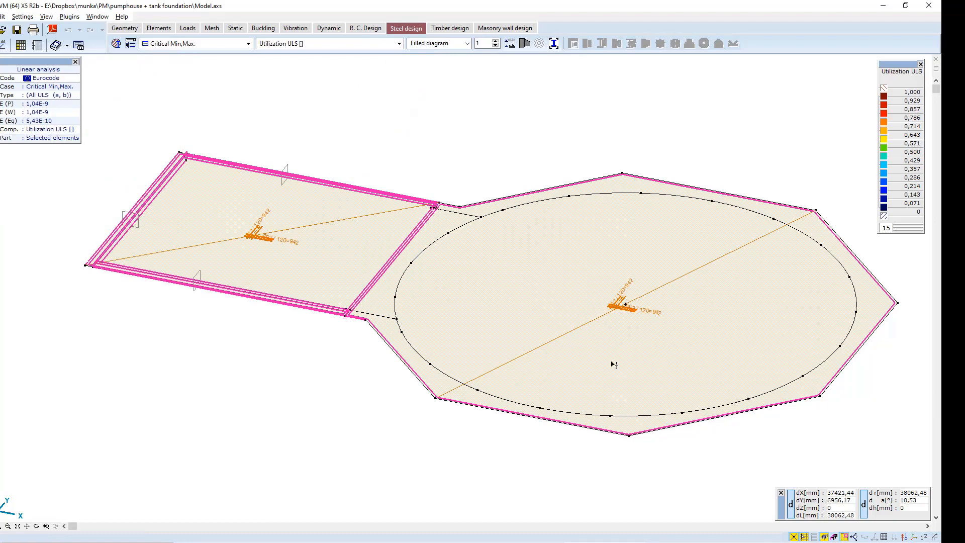
{"action": "key", "text": "Escape"}
Step: Show the reinforced concrete design result axb on the foundation slabs as 2D isosurfaces for Critical Min,Max
{"action": "scroll", "coordinate": [488, 117], "scroll_direction": "down", "scroll_amount": 3}
{"action": "middle_click_drag", "start_coordinate": [538, 121], "coordinate": [466, 207]}
{"action": "scroll", "coordinate": [469, 207], "scroll_direction": "up", "scroll_amount": 1}
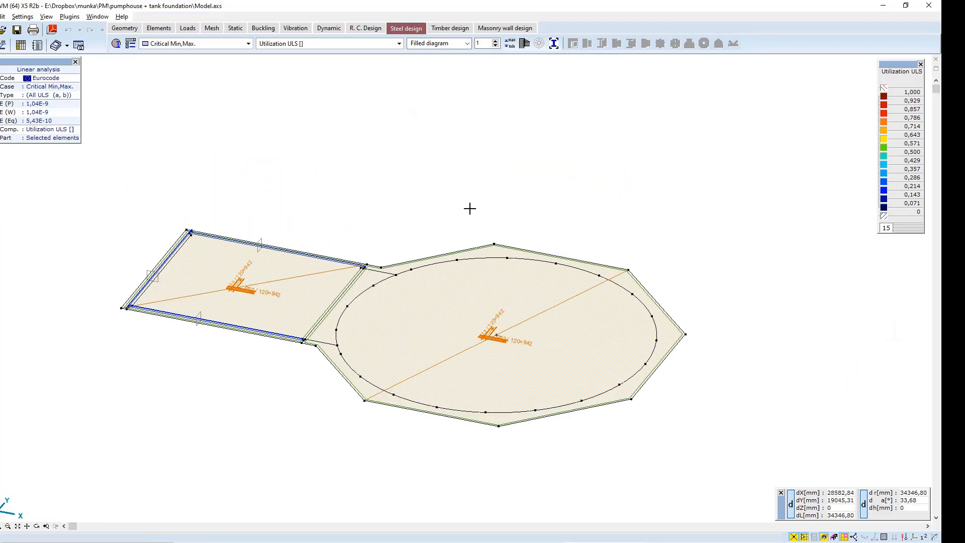
{"action": "scroll", "coordinate": [433, 224], "scroll_direction": "up", "scroll_amount": 1}
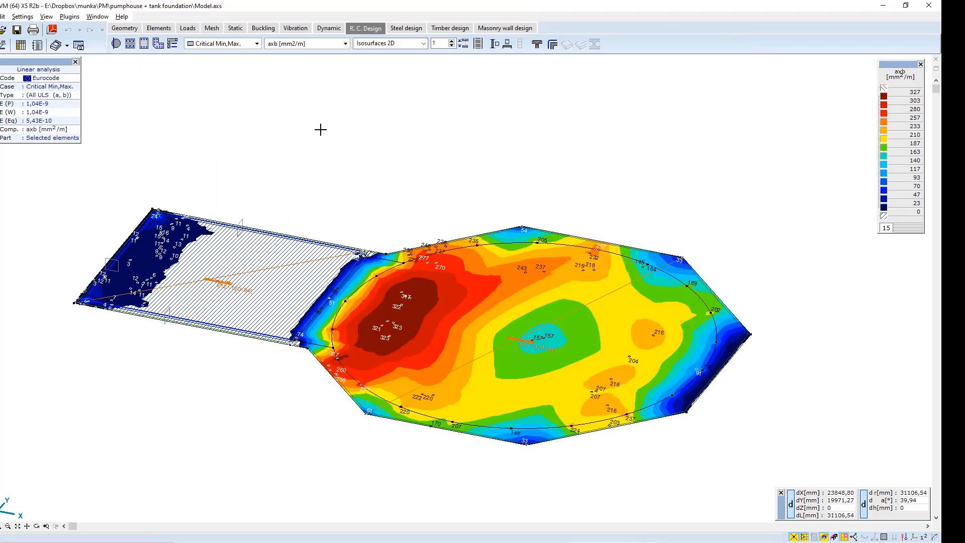
{"action": "left_click_drag", "start_coordinate": [307, 122], "coordinate": [335, 86]}
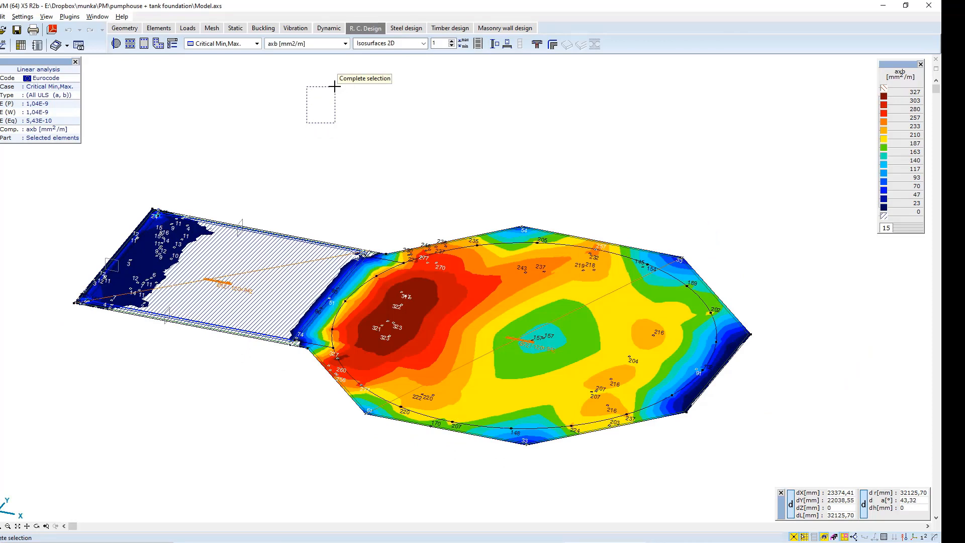
{"action": "left_click_drag", "start_coordinate": [335, 86], "coordinate": [335, 85]}
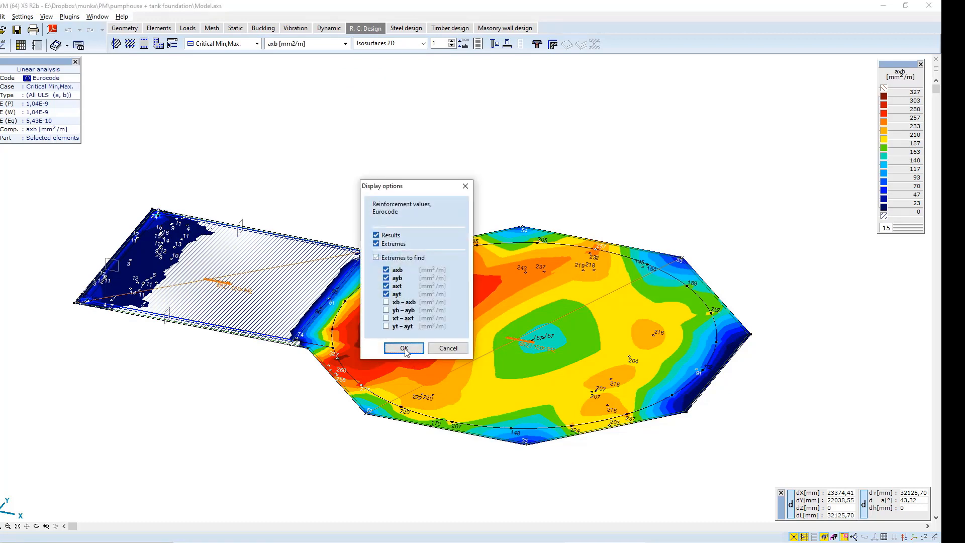
Step: Add the domain reinforcement parameters table of the reinforced concrete design to the report and close the table browser
{"action": "left_click", "coordinate": [407, 352]}
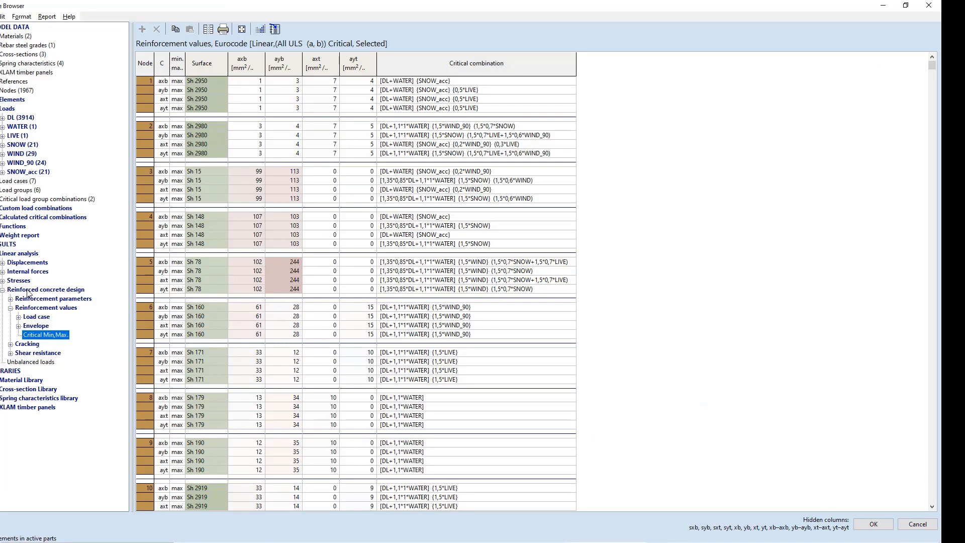
{"action": "left_click", "coordinate": [31, 290]}
{"action": "double_click", "coordinate": [38, 302]}
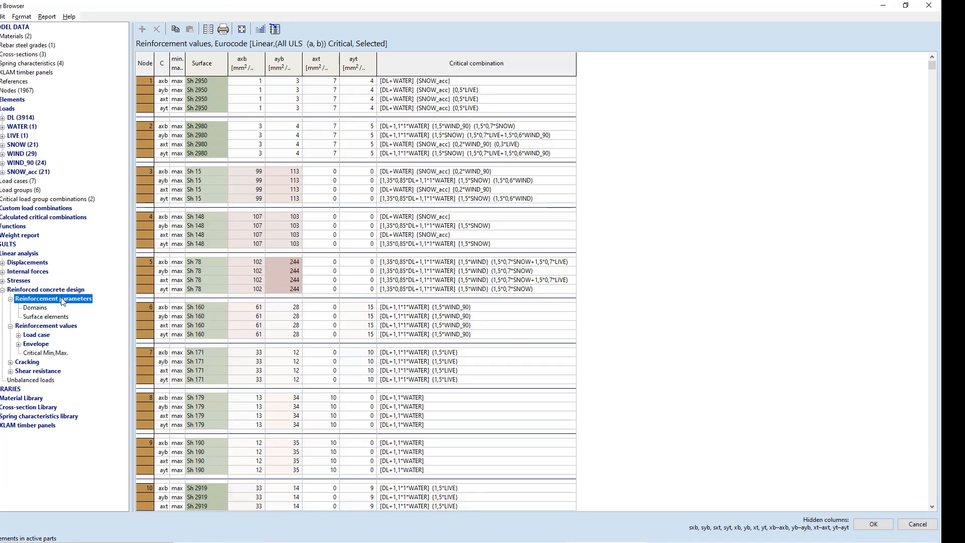
{"action": "left_click", "coordinate": [35, 308]}
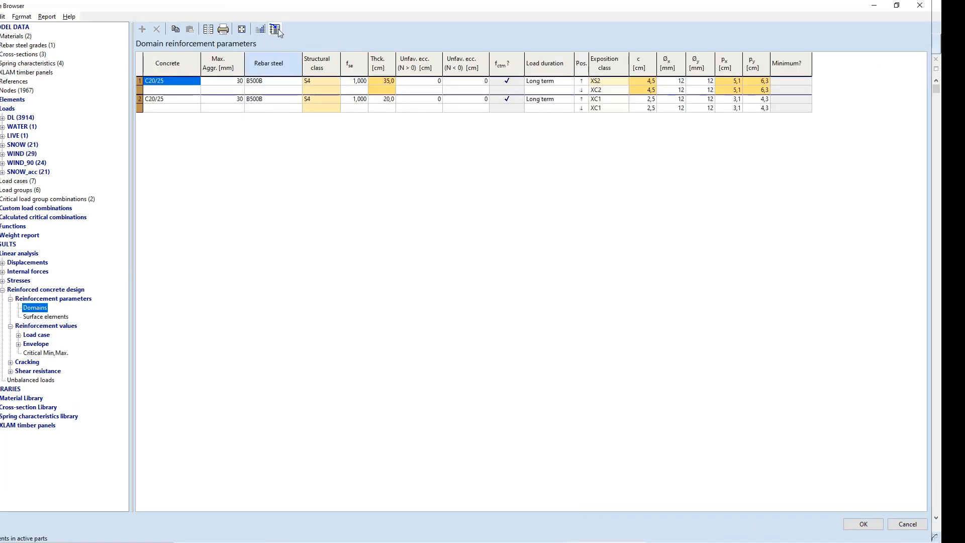
{"action": "left_click", "coordinate": [863, 523]}
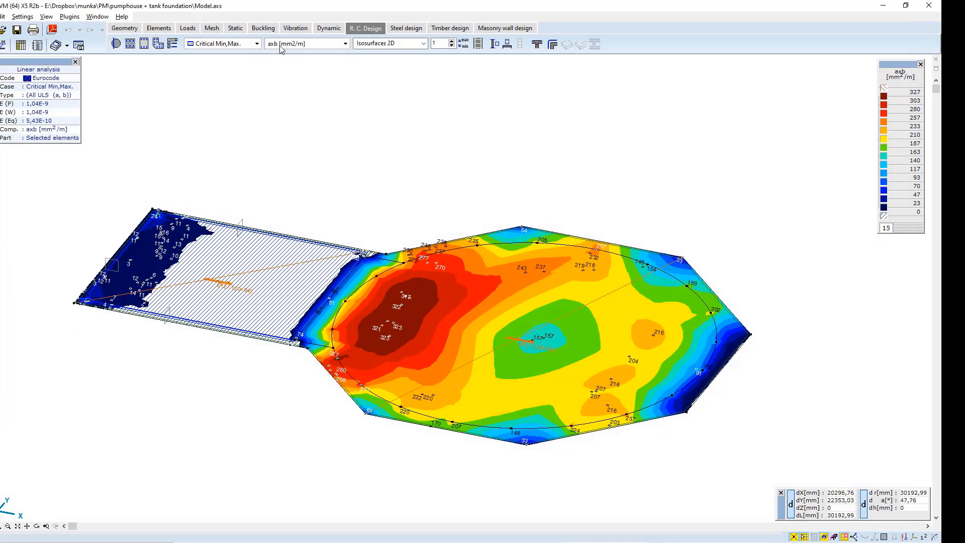
Step: Keep axb as the reinforcement result component and save its isosurface drawing to the Drawings Library
{"action": "left_click", "coordinate": [295, 44]}
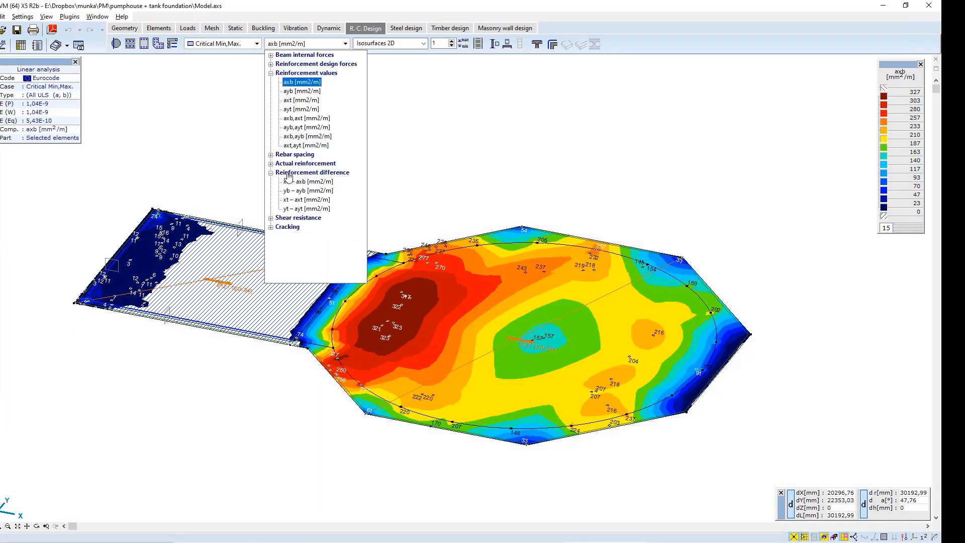
{"action": "left_click", "coordinate": [298, 83]}
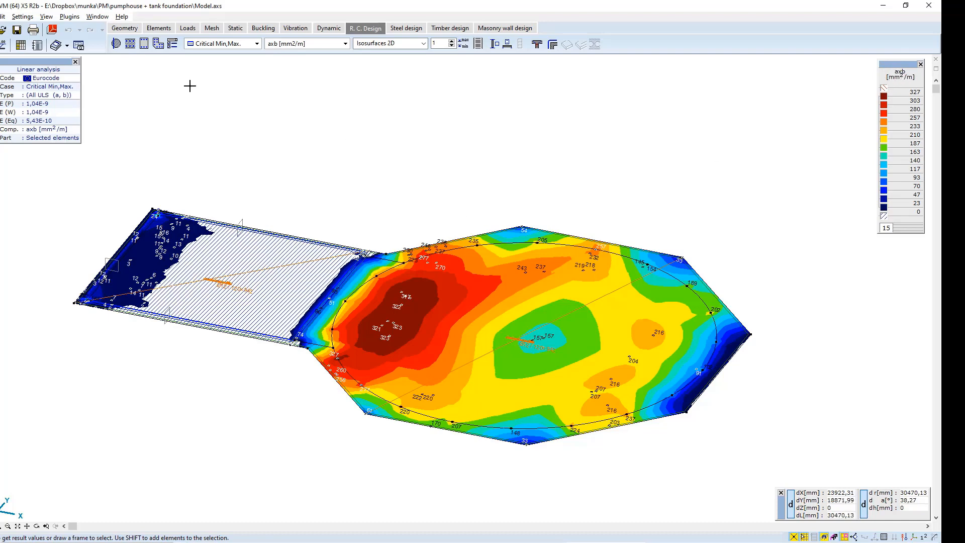
{"action": "left_click", "coordinate": [78, 46]}
{"action": "left_click", "coordinate": [523, 293]}
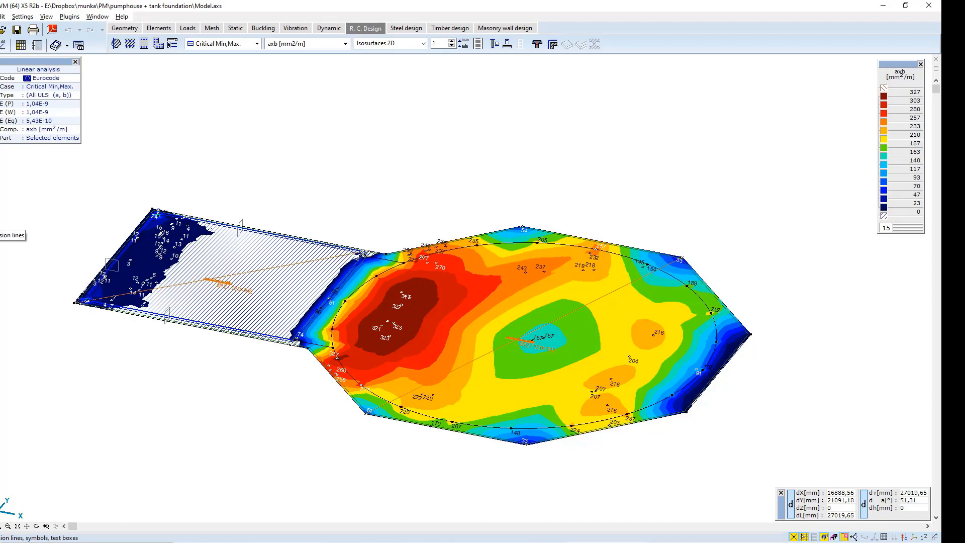
Step: Place a result text box for the axb value at node 32, above the junction of the two slabs
{"action": "left_click", "coordinate": [2, 227]}
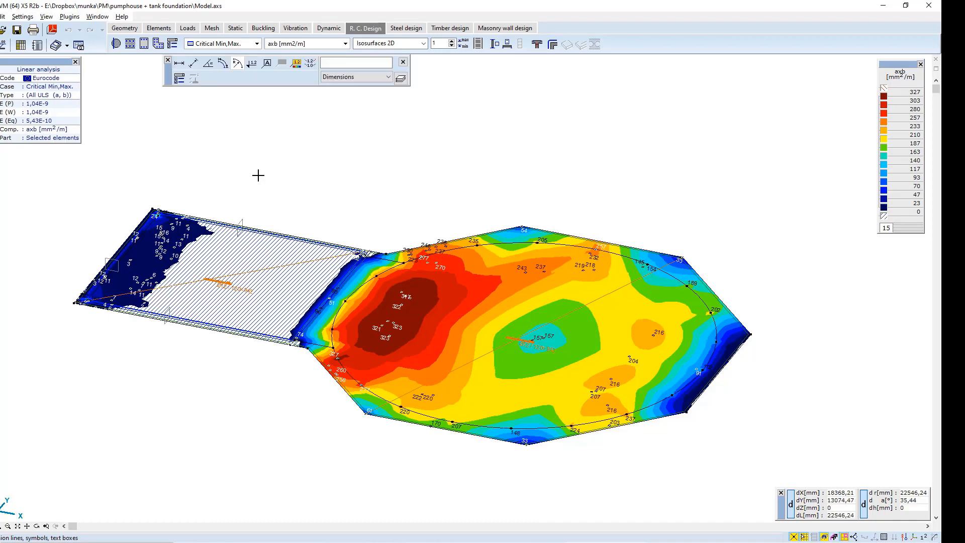
{"action": "left_click", "coordinate": [297, 63]}
{"action": "left_click", "coordinate": [338, 358]}
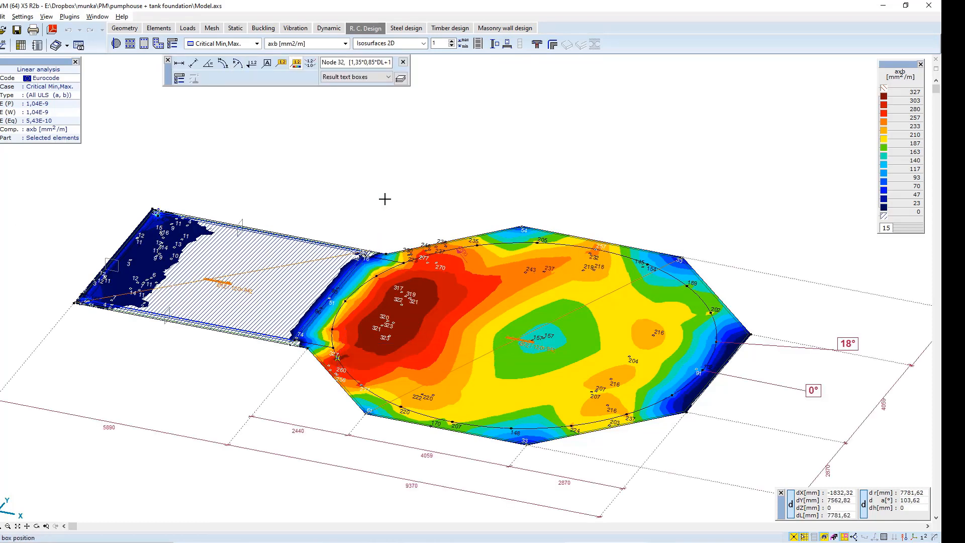
{"action": "left_click", "coordinate": [384, 197]}
{"action": "key", "text": "Escape"}
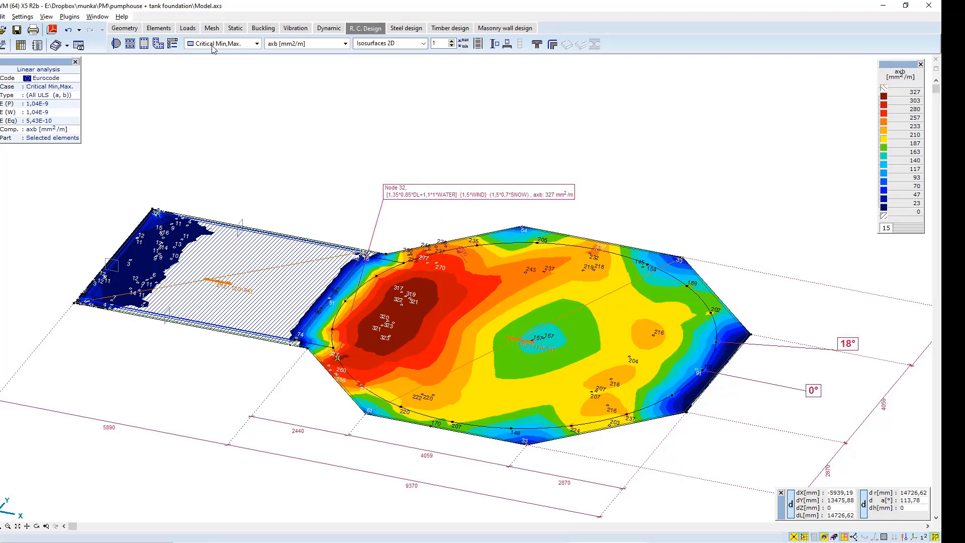
Step: Save the labelled axb isosurface drawing to the Drawings Library under the default name, replacing the existing one
{"action": "left_click", "coordinate": [79, 46]}
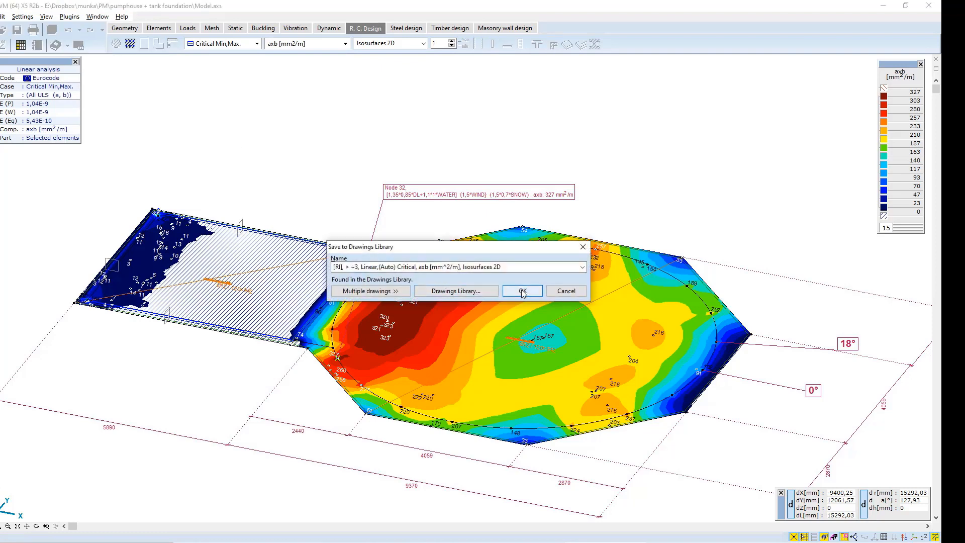
{"action": "left_click", "coordinate": [522, 291]}
{"action": "left_click", "coordinate": [495, 294]}
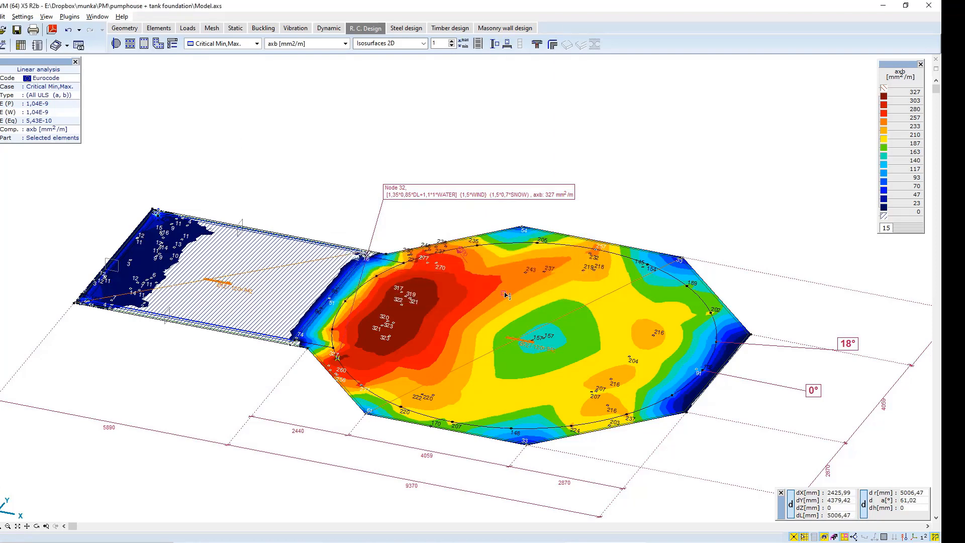
Step: Display the ayb reinforcement values and save the drawing to the Drawings Library under the default name
{"action": "left_click", "coordinate": [296, 46]}
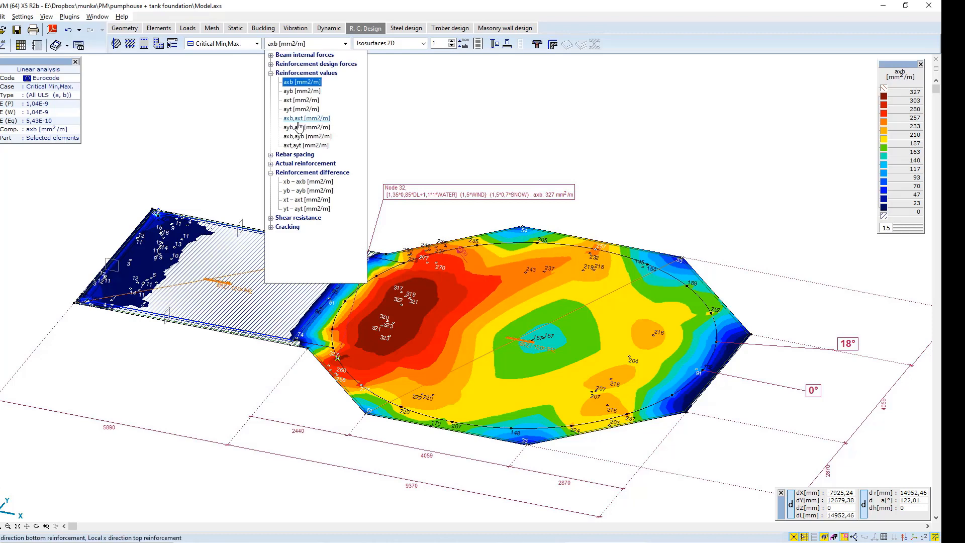
{"action": "left_click", "coordinate": [302, 95]}
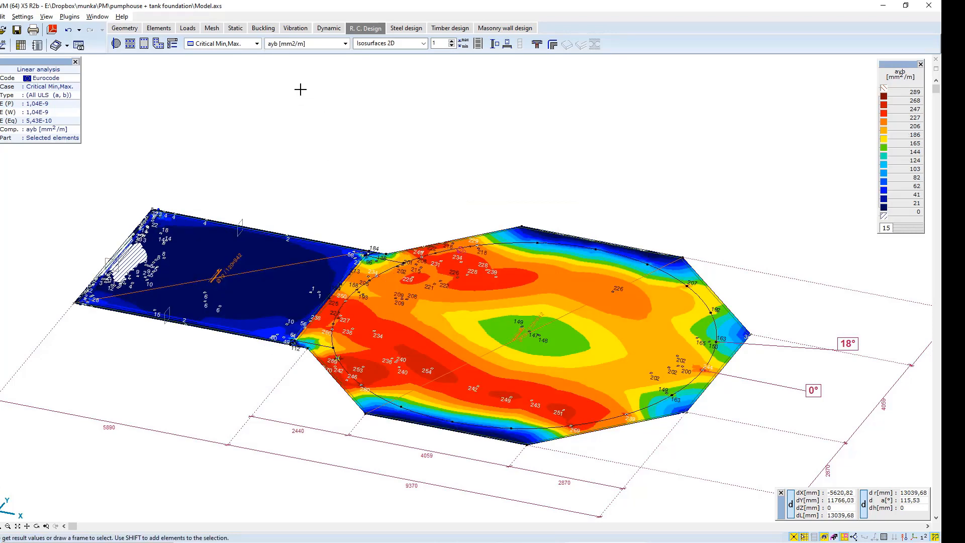
{"action": "left_click", "coordinate": [79, 46]}
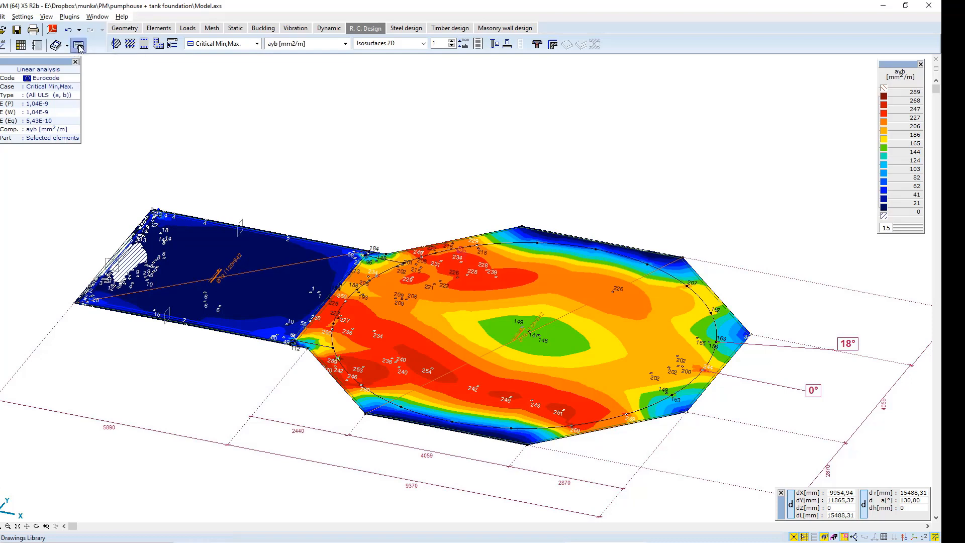
{"action": "key", "text": "Return"}
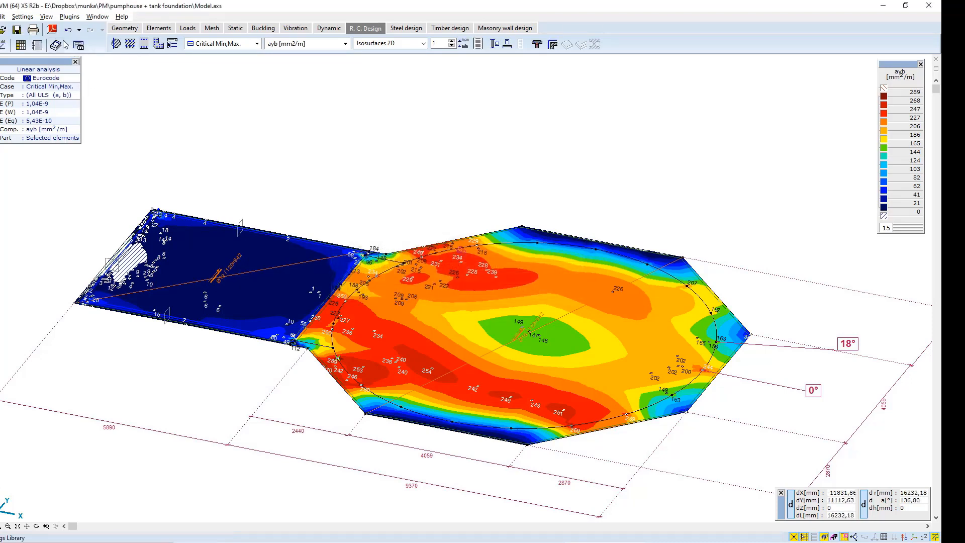
Step: Hide the AxisVM layers with the dimension lines, and save the axt reinforcement drawing to the Drawings Library
{"action": "left_click", "coordinate": [934, 537]}
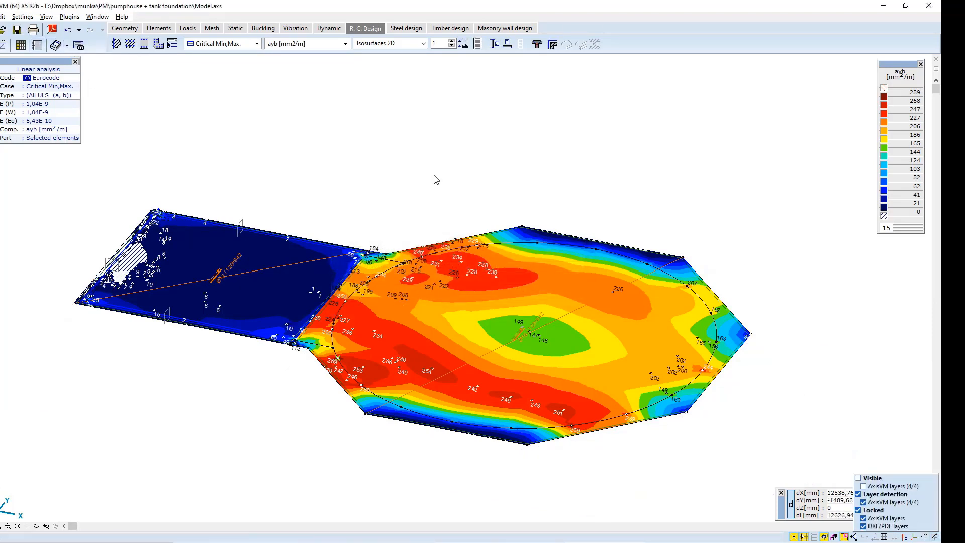
{"action": "left_click", "coordinate": [312, 43]}
{"action": "left_click", "coordinate": [287, 99]}
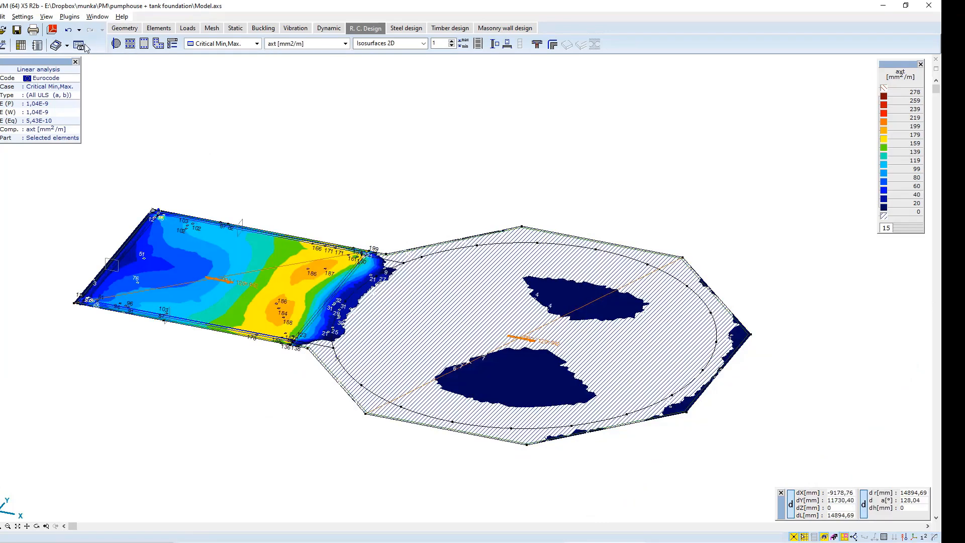
{"action": "left_click", "coordinate": [79, 46]}
{"action": "key", "text": "Return"}
Step: Display the ayt reinforcement values and save the drawing to the Drawings Library under the default name
{"action": "left_click", "coordinate": [295, 43]}
{"action": "left_click", "coordinate": [285, 111]}
{"action": "left_click", "coordinate": [78, 46]}
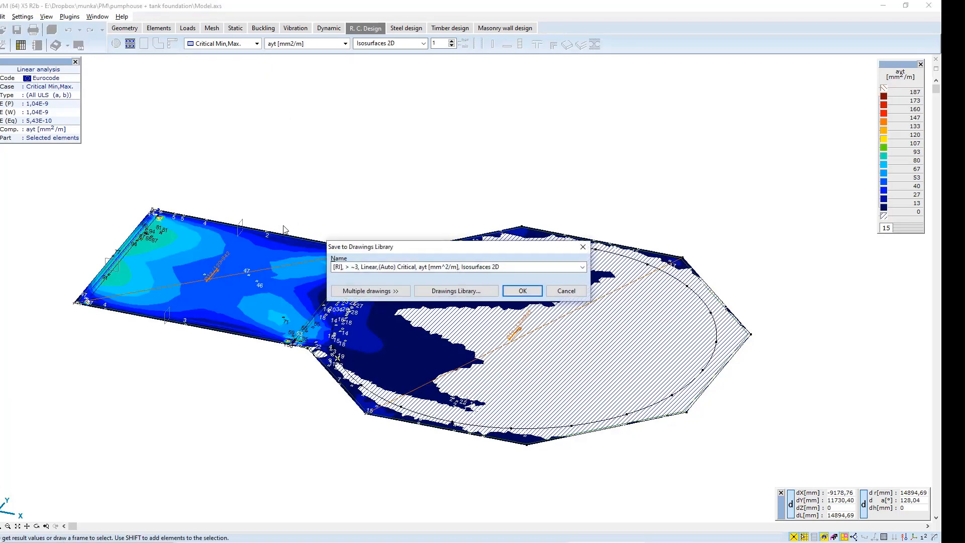
{"action": "key", "text": "Return"}
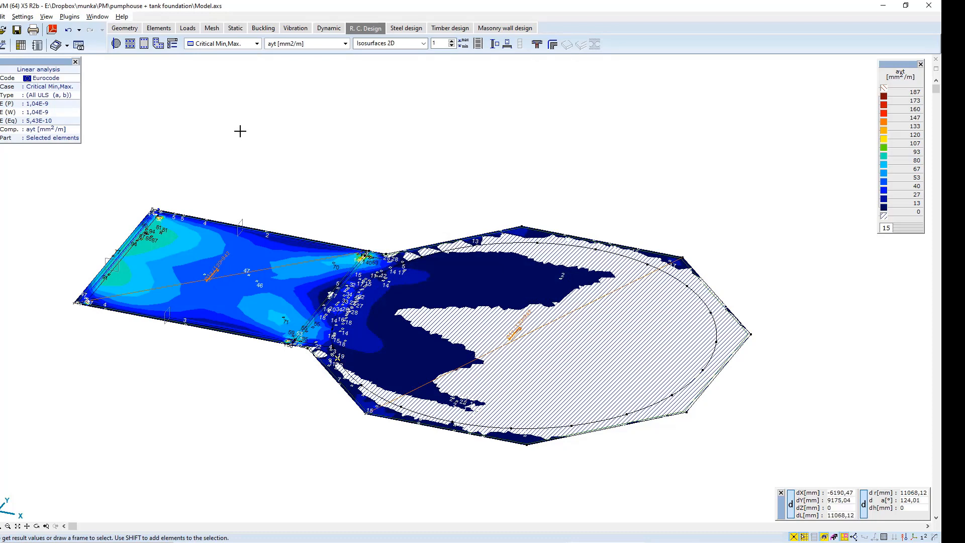
Step: Display the reinforcement difference xb – axb and save the drawing to the Drawings Library
{"action": "left_click", "coordinate": [301, 44]}
{"action": "left_click", "coordinate": [314, 224]}
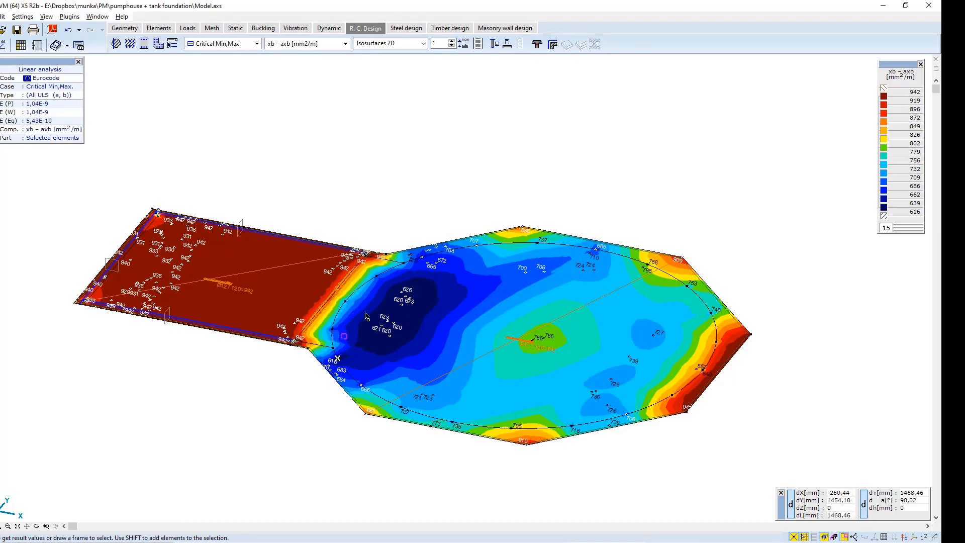
{"action": "left_click", "coordinate": [81, 46]}
{"action": "key", "text": "Return"}
Step: Display the reinforcement difference yb – ayb, and save the xt – axt difference drawing to the Drawings Library
{"action": "left_click", "coordinate": [291, 43]}
{"action": "left_click", "coordinate": [301, 200]}
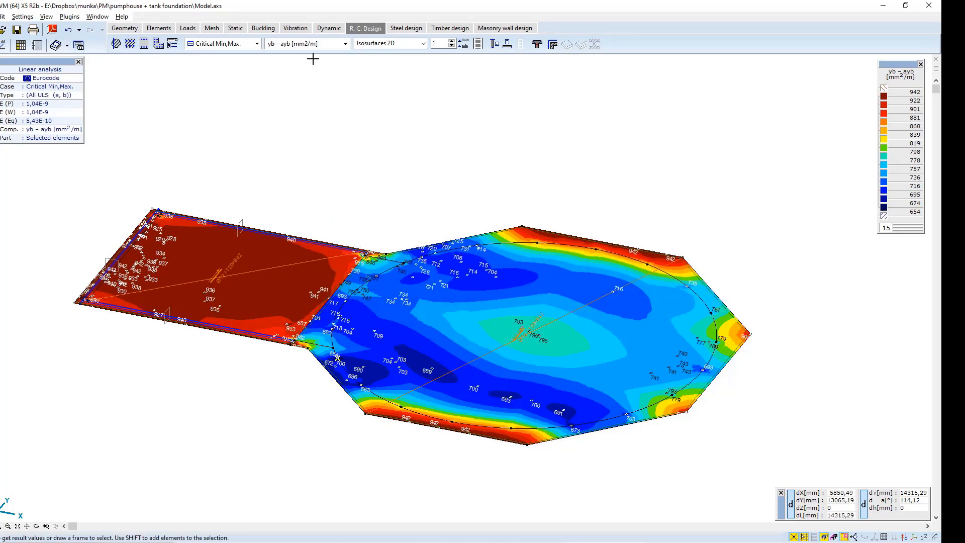
{"action": "left_click", "coordinate": [294, 44]}
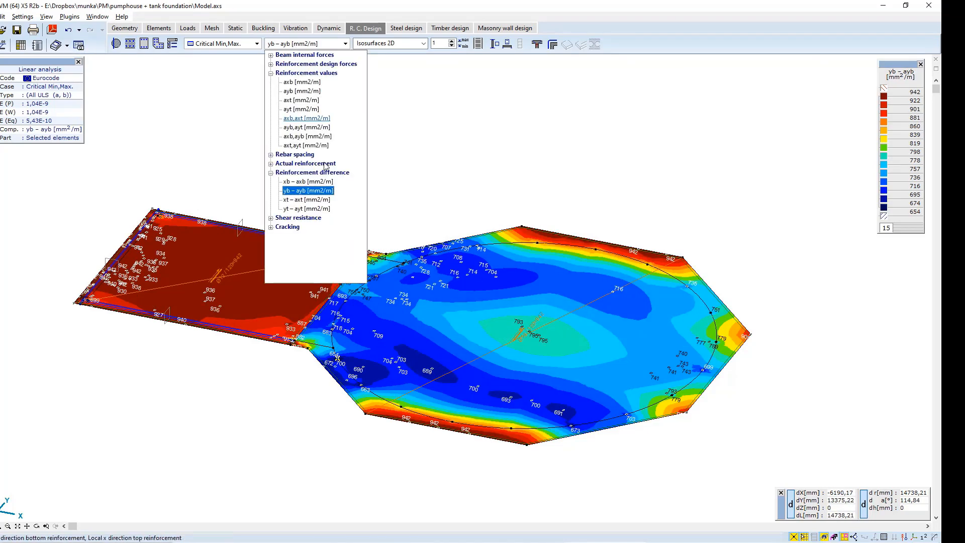
{"action": "left_click", "coordinate": [304, 203]}
{"action": "left_click", "coordinate": [79, 46]}
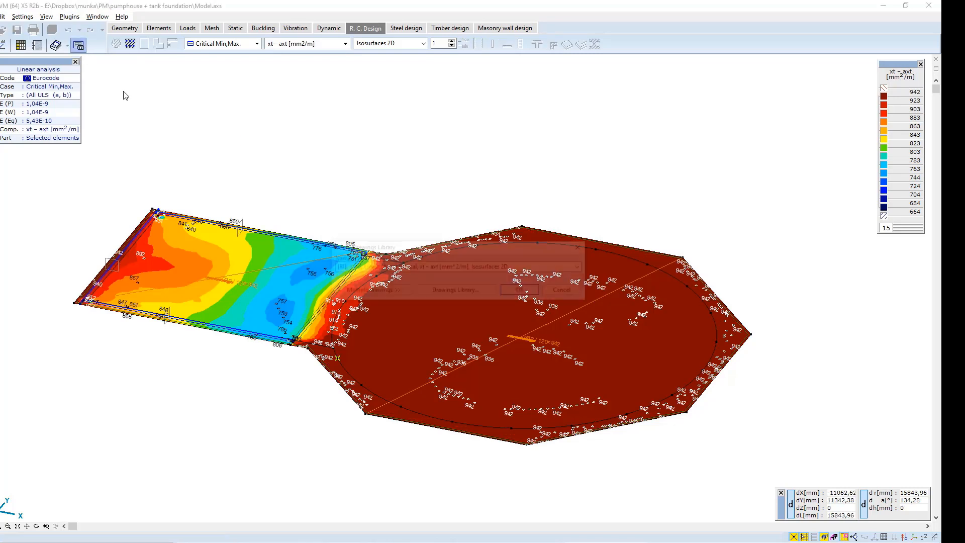
Step: Display the reinforcement difference yt – ayt and save the drawing to the Drawings Library
{"action": "left_click", "coordinate": [293, 43]}
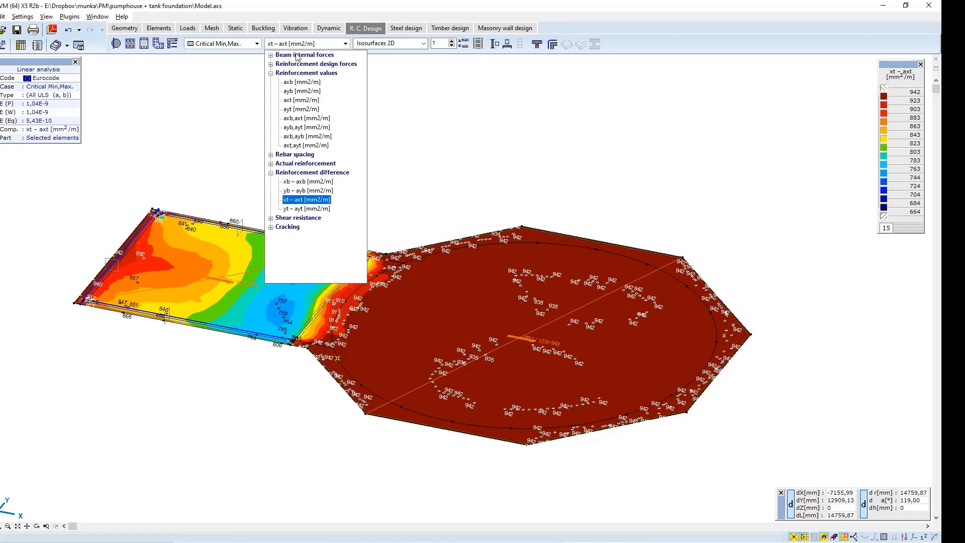
{"action": "left_click", "coordinate": [304, 208]}
{"action": "left_click", "coordinate": [79, 46]}
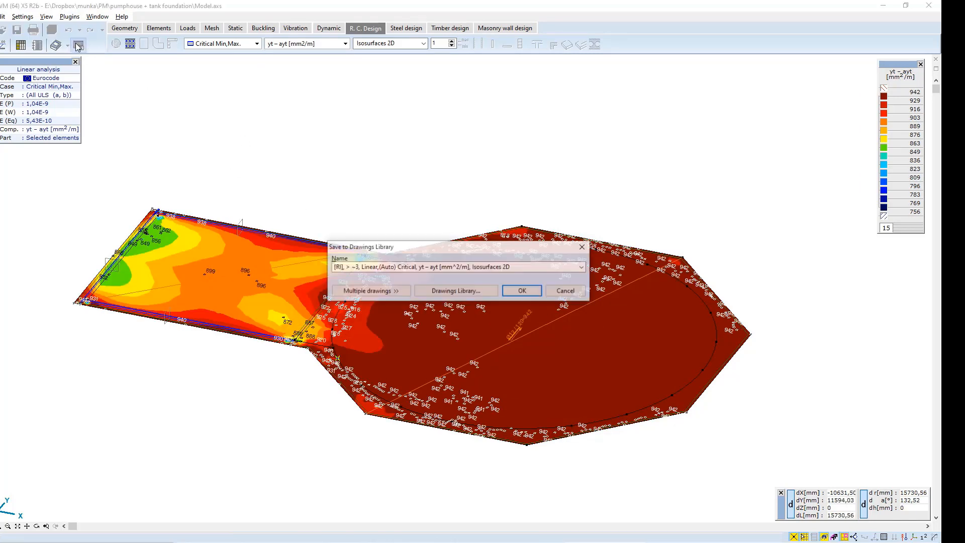
{"action": "key", "text": "Return"}
Step: Display the reinforcement difference yb – ayb again and save the drawing to the Drawings Library under the default name
{"action": "left_click", "coordinate": [282, 44]}
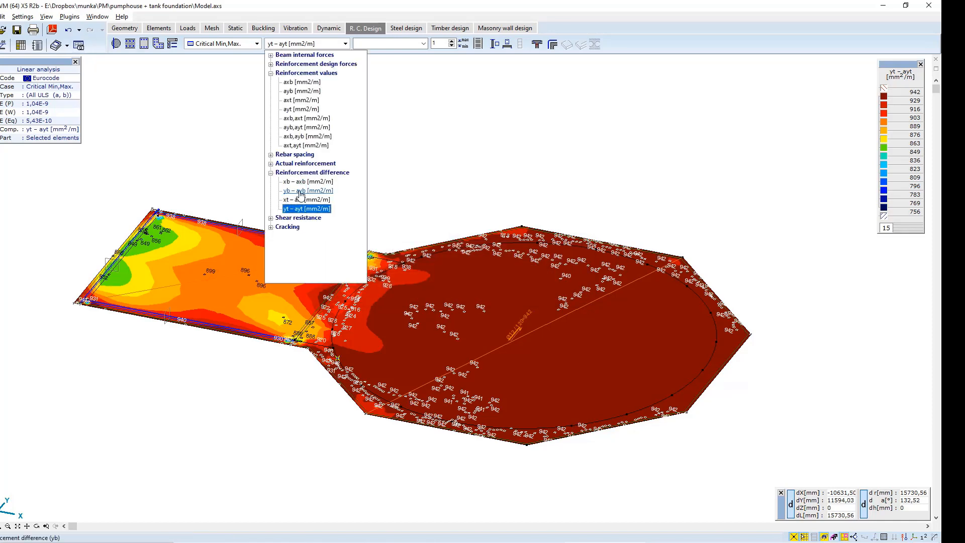
{"action": "left_click", "coordinate": [300, 191]}
{"action": "left_click", "coordinate": [79, 46]}
{"action": "key", "text": "Return"}
{"action": "key", "text": "Return"}
Step: Display the cracking result wk2(b) and save the drawing to the Drawings Library under the default name
{"action": "left_click", "coordinate": [293, 44]}
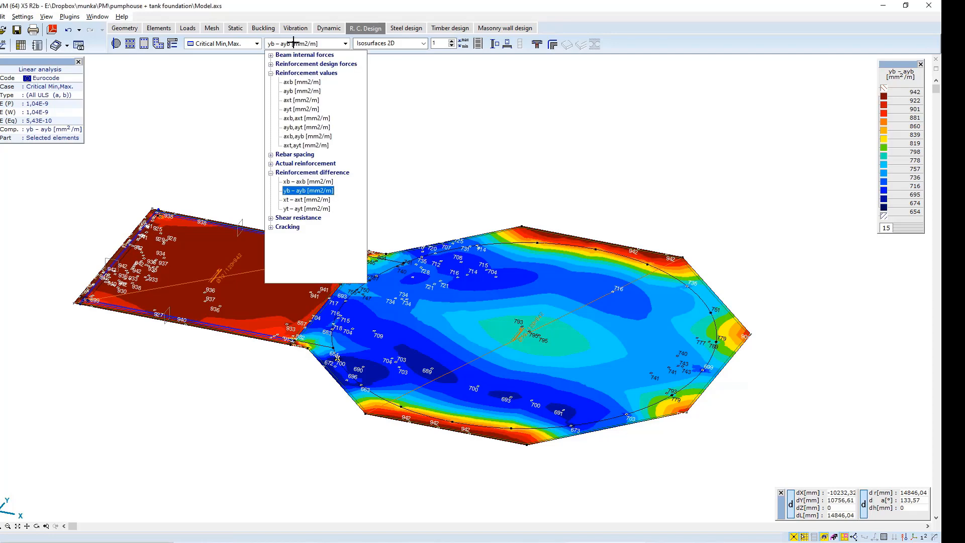
{"action": "left_click", "coordinate": [286, 226]}
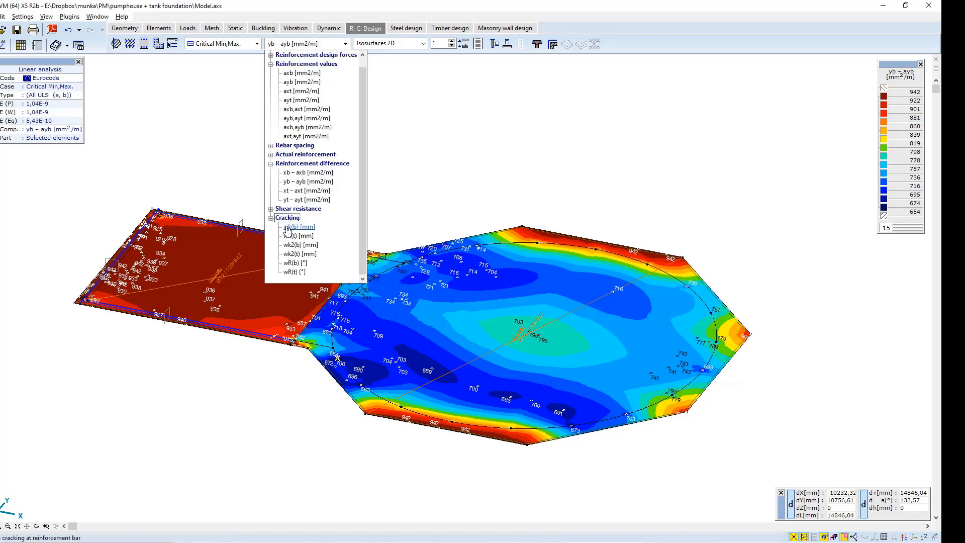
{"action": "left_click", "coordinate": [308, 248]}
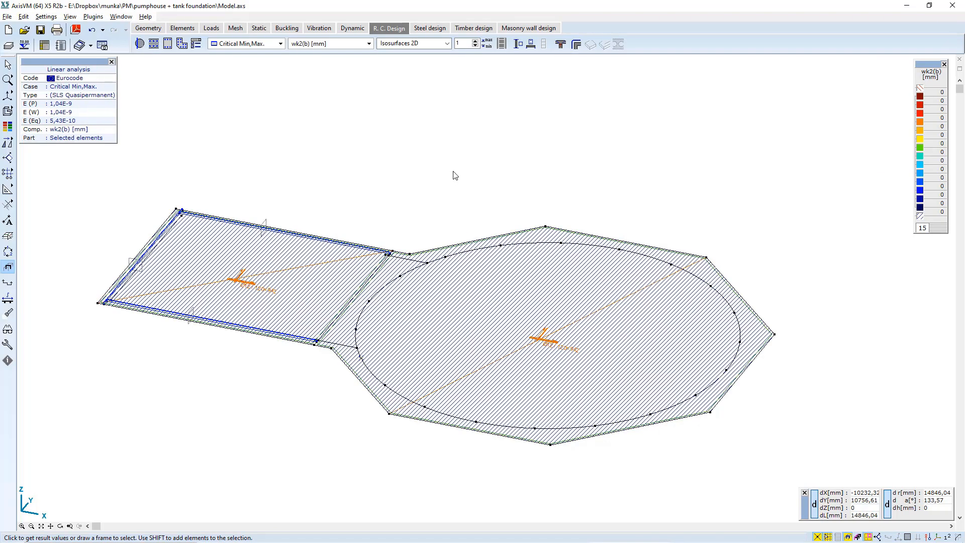
{"action": "left_click", "coordinate": [102, 47]}
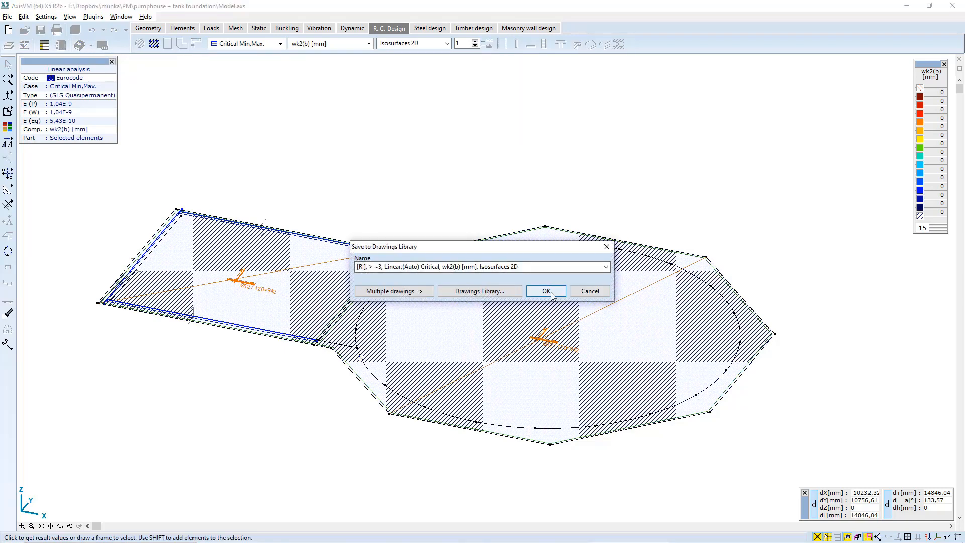
{"action": "left_click", "coordinate": [551, 289]}
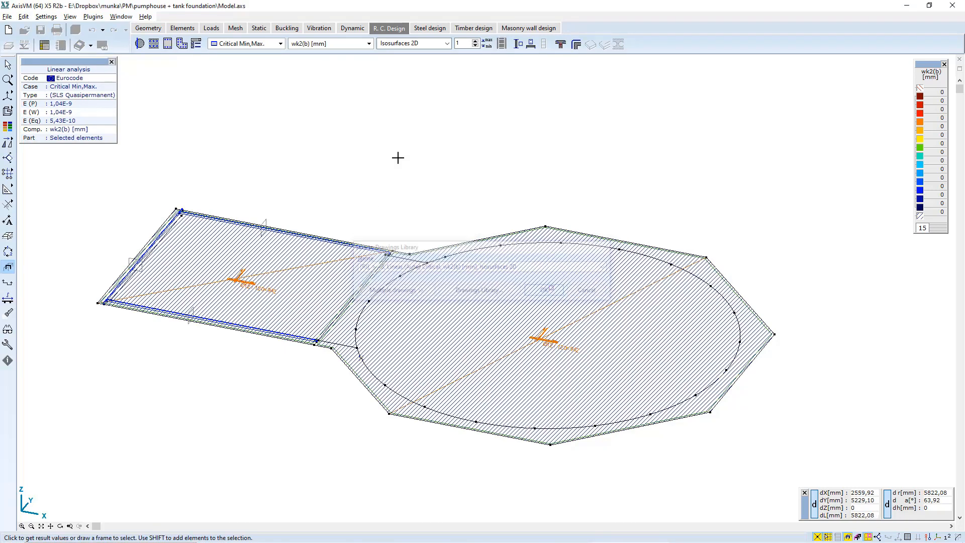
Step: Display the cracking result wk2(t) and save the drawing to the Drawings Library
{"action": "left_click", "coordinate": [320, 48]}
{"action": "left_click", "coordinate": [324, 255]}
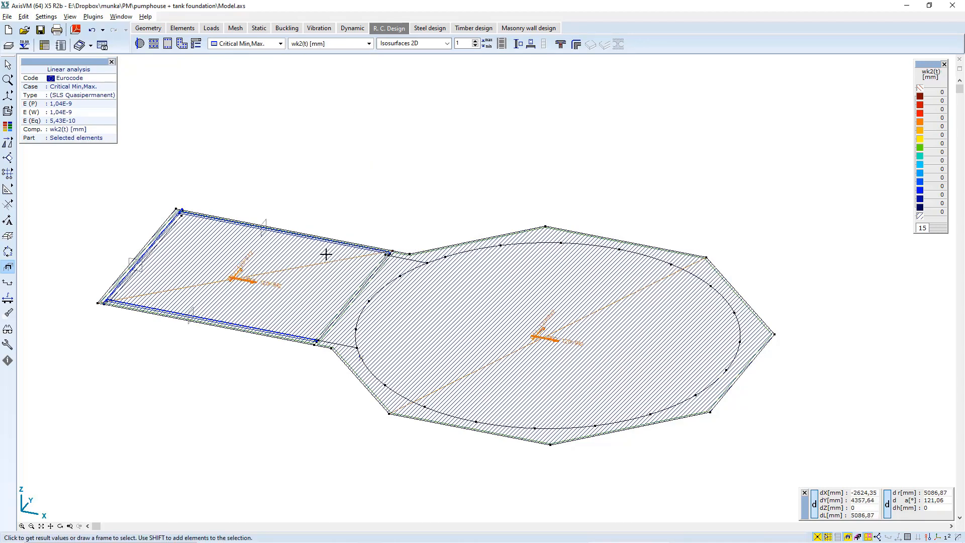
{"action": "left_click", "coordinate": [102, 45]}
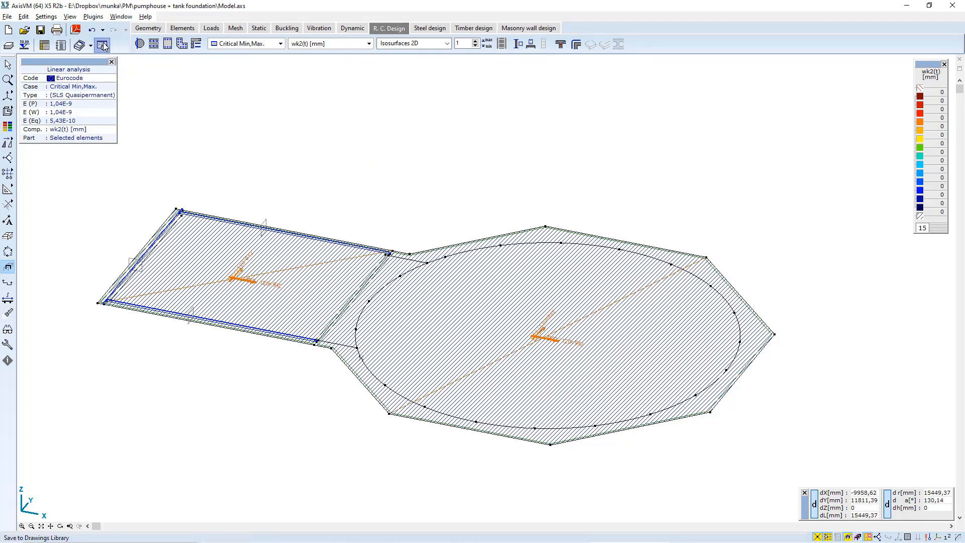
{"action": "key", "text": "Return"}
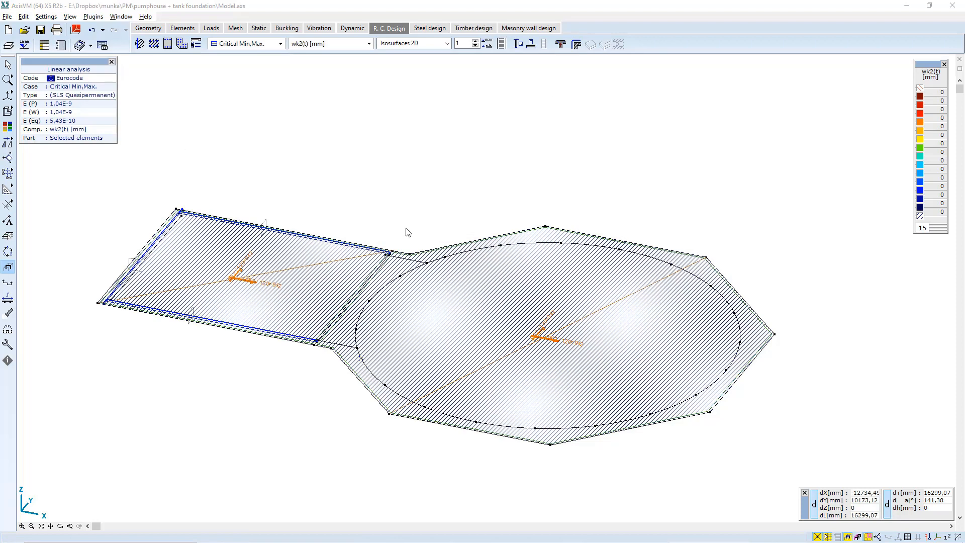
Step: Start the beam reinforcement design for the rib along the far long edge of the pumphouse slab, accepting the reinforcement parameters
{"action": "left_click_drag", "start_coordinate": [417, 173], "coordinate": [517, 86]}
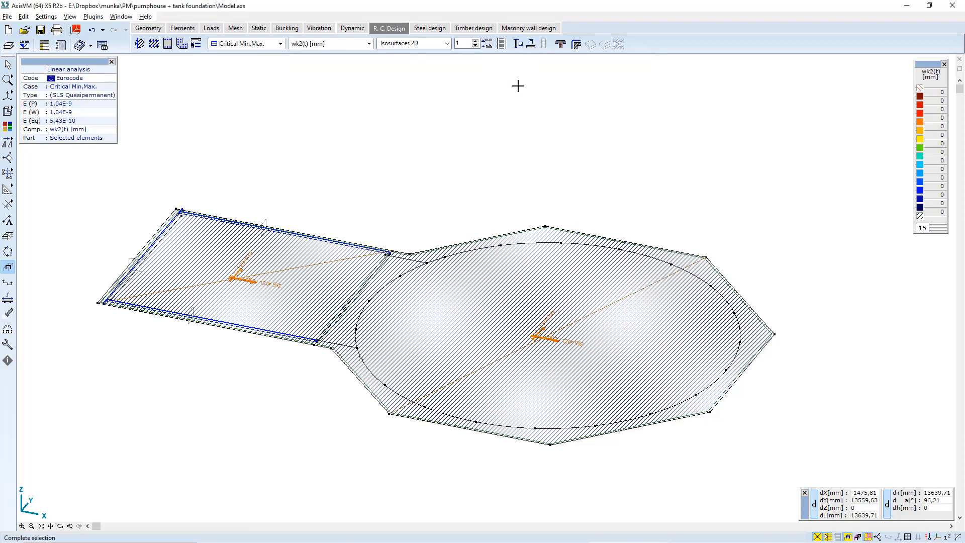
{"action": "left_click", "coordinate": [530, 44]}
{"action": "left_click", "coordinate": [218, 234]}
{"action": "left_click", "coordinate": [155, 65]}
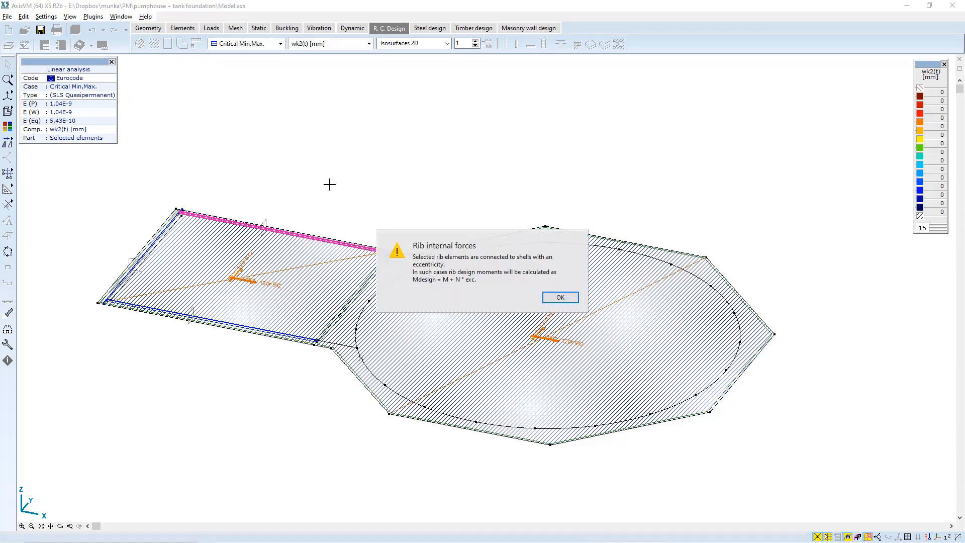
{"action": "left_click", "coordinate": [557, 297]}
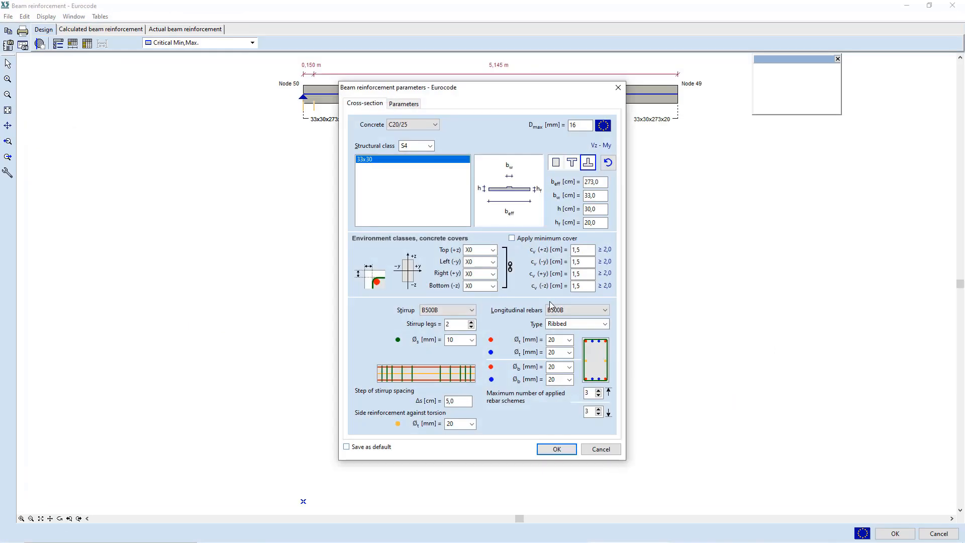
{"action": "key", "text": "Return"}
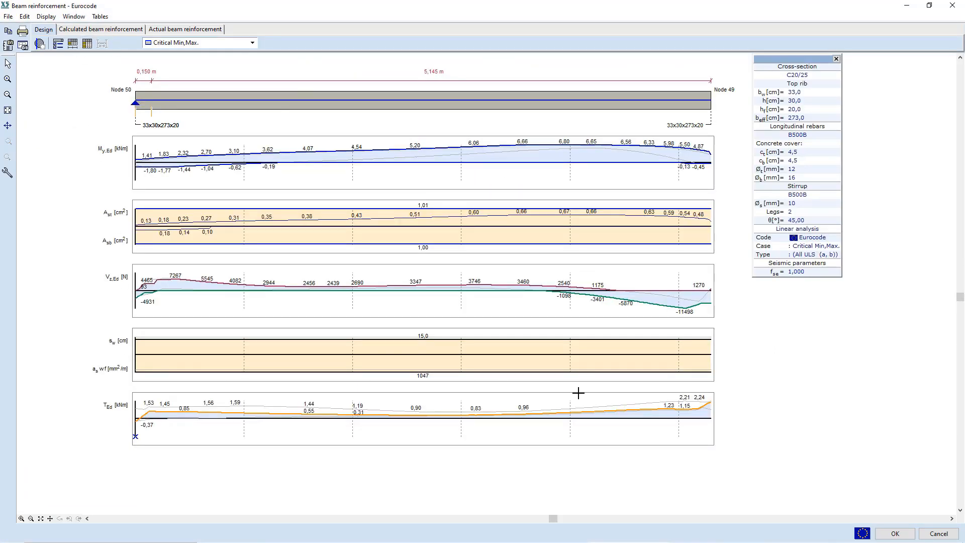
Step: Examine the calculated beam reinforcement diagrams of the selected rib
{"action": "left_click", "coordinate": [93, 32]}
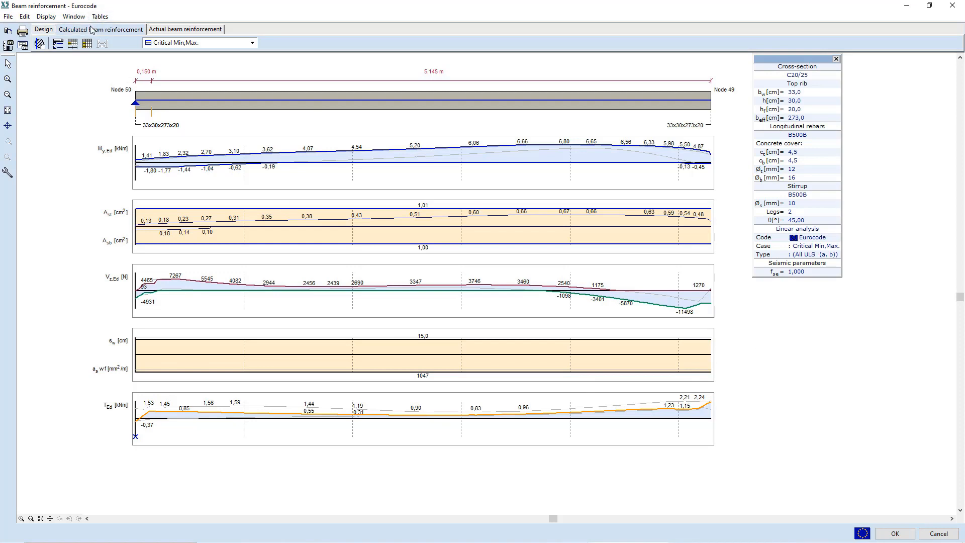
{"action": "scroll", "coordinate": [387, 214], "scroll_direction": "down", "scroll_amount": 1}
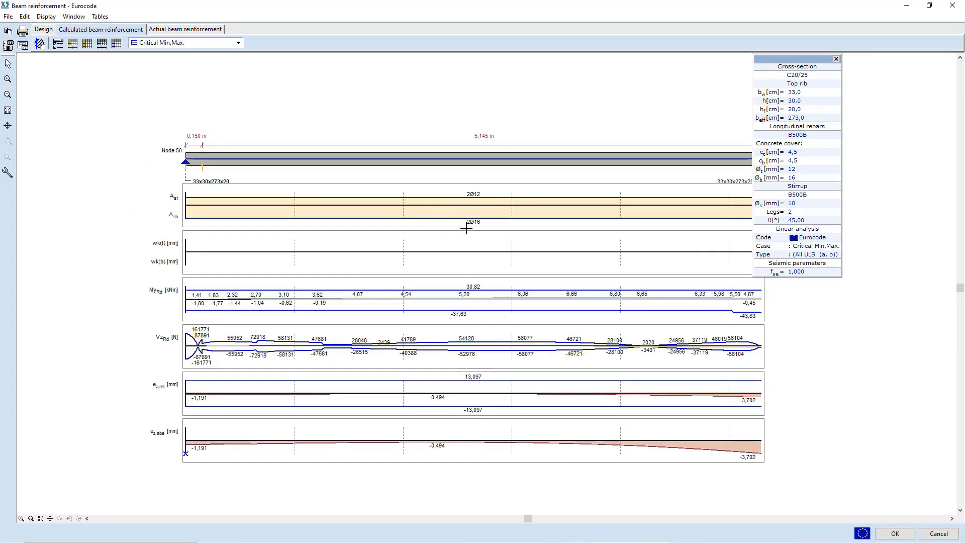
{"action": "middle_click_drag", "start_coordinate": [481, 208], "coordinate": [471, 191]}
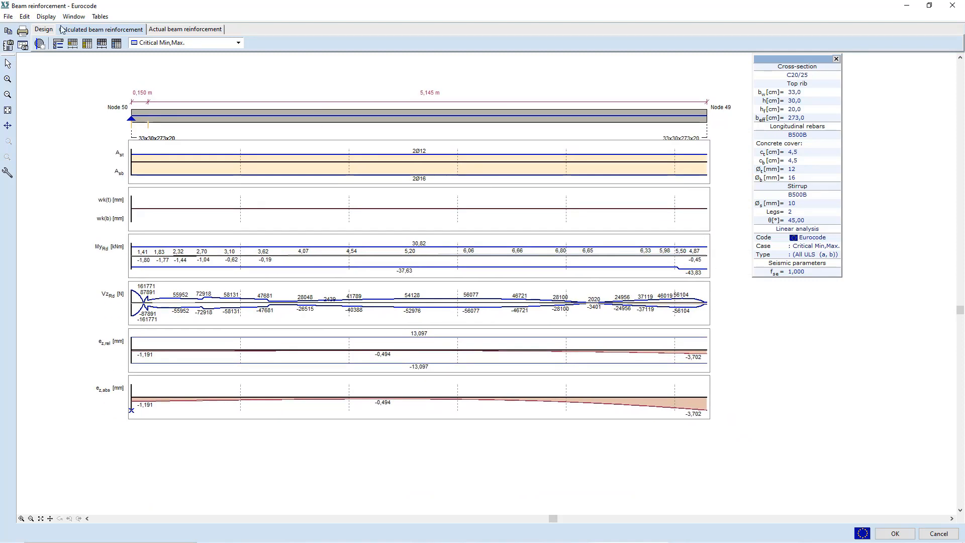
Step: Return to the rib's design diagrams, move the information window clear of them, and save the beam reinforcement diagram to the Drawings Library
{"action": "left_click", "coordinate": [44, 29]}
{"action": "middle_click_drag", "start_coordinate": [402, 165], "coordinate": [347, 152]}
{"action": "left_click_drag", "start_coordinate": [801, 60], "coordinate": [906, 65]}
{"action": "middle_click_drag", "start_coordinate": [685, 145], "coordinate": [704, 146]}
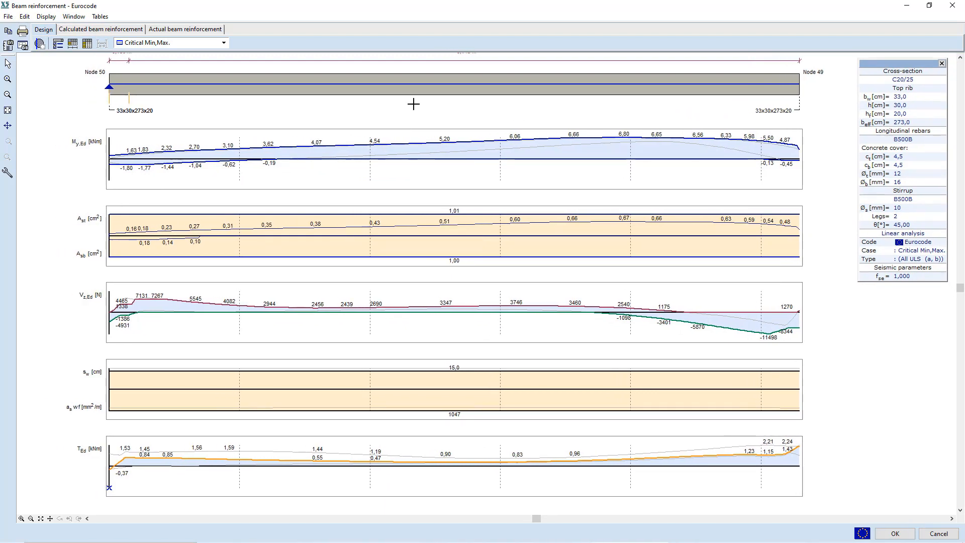
{"action": "left_click", "coordinate": [23, 47]}
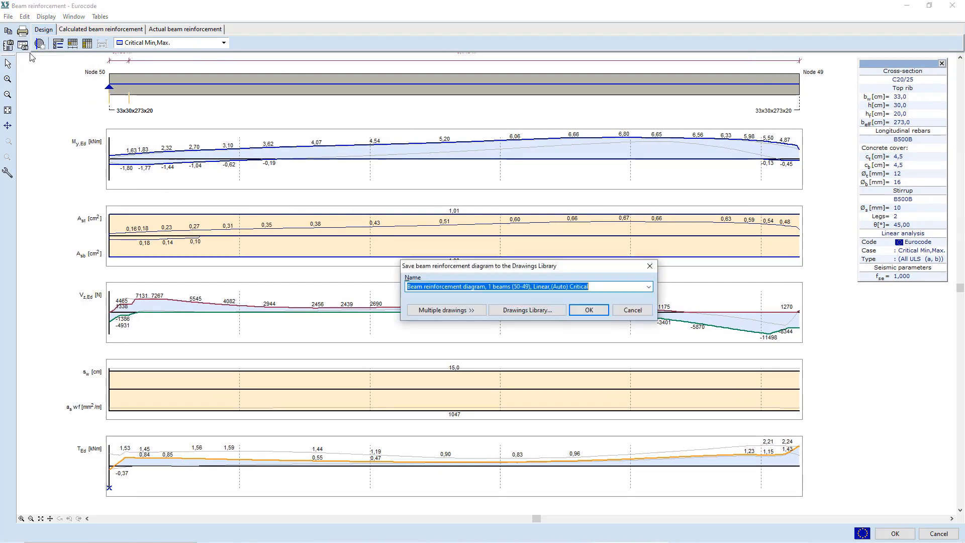
{"action": "left_click", "coordinate": [588, 310]}
Step: Save the rib's calculated beam reinforcement diagram to the Drawings Library and finish the beam reinforcement design
{"action": "left_click", "coordinate": [86, 31]}
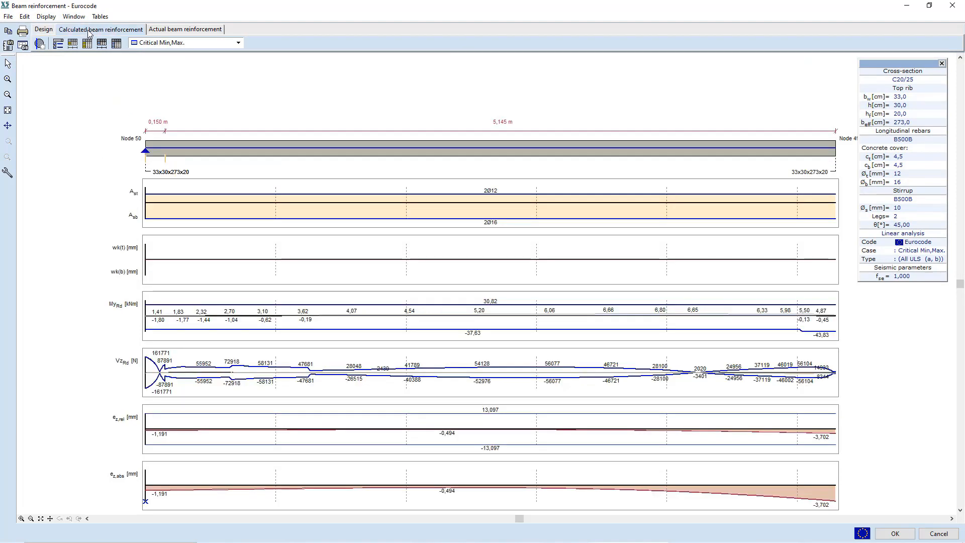
{"action": "left_click", "coordinate": [22, 46]}
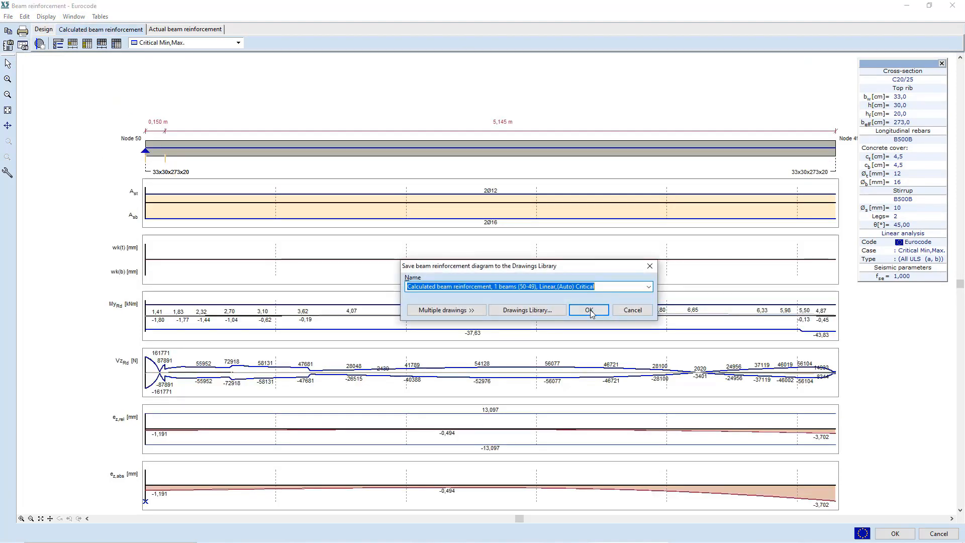
{"action": "left_click", "coordinate": [589, 310]}
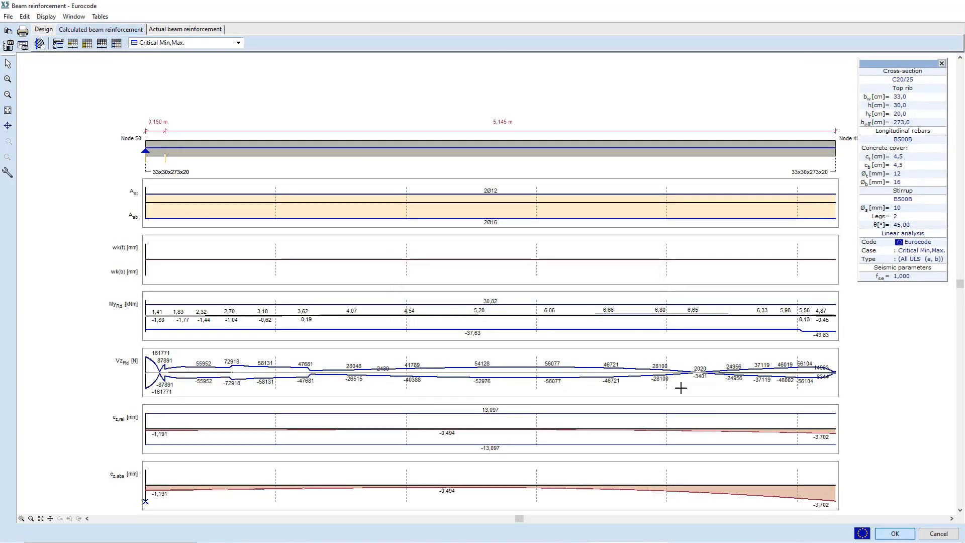
{"action": "left_click", "coordinate": [895, 533]}
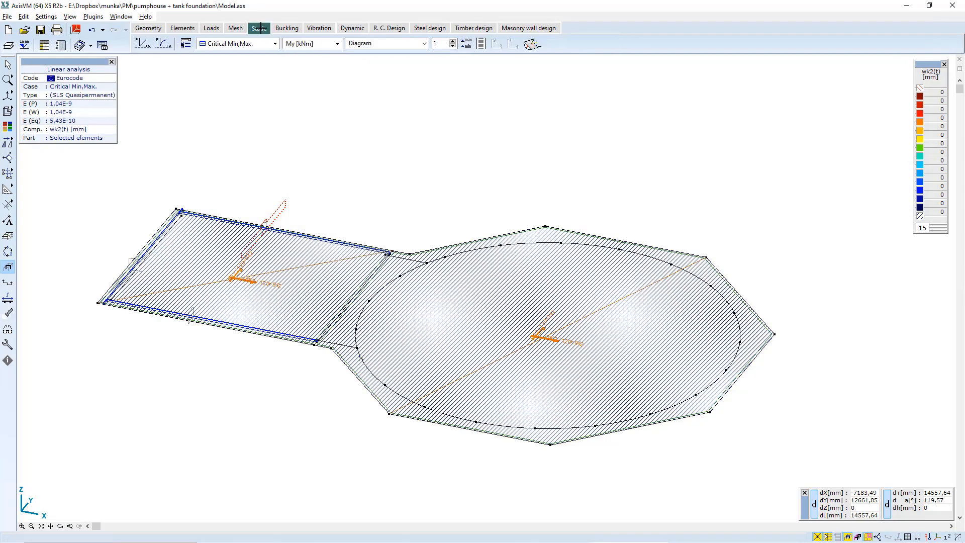
Step: Display the surface support internal force Rz from the static analysis results
{"action": "left_click", "coordinate": [260, 28]}
{"action": "left_click", "coordinate": [318, 44]}
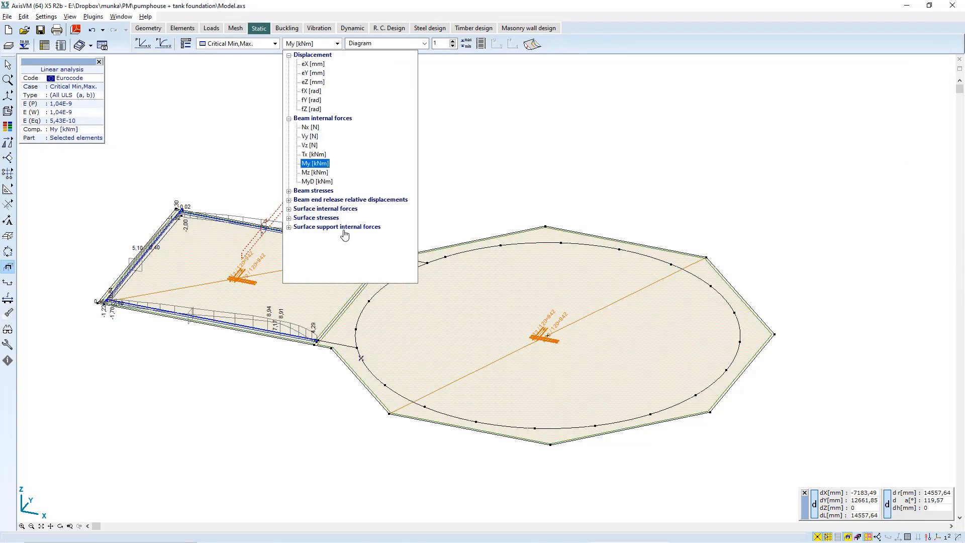
{"action": "left_click", "coordinate": [326, 227]}
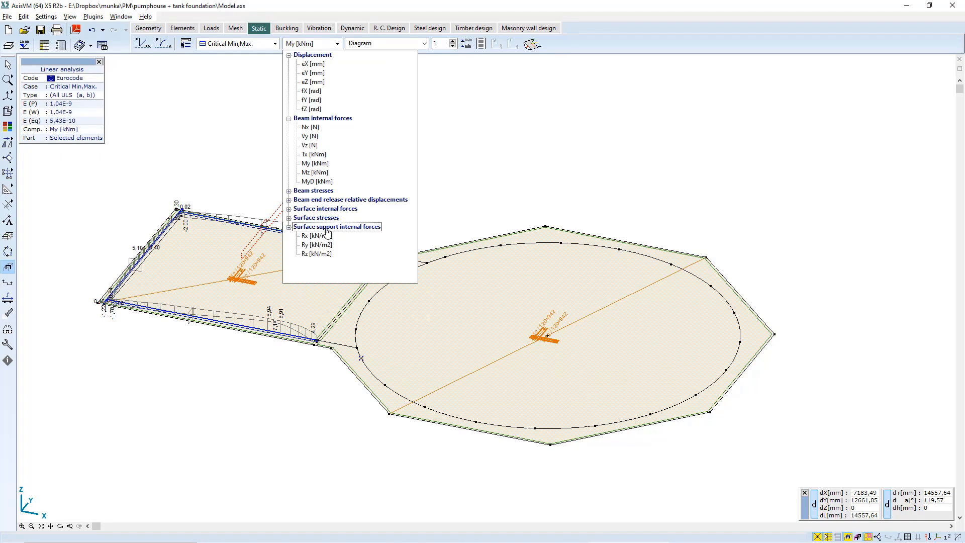
{"action": "left_click", "coordinate": [316, 254]}
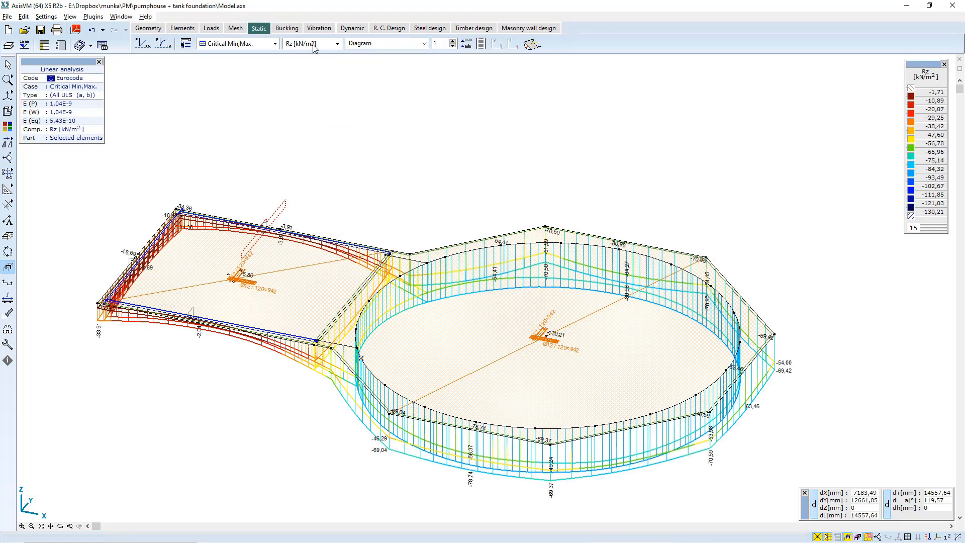
Step: Show the Rz support forces as Isosurfaces 3D for the Critical Min. combination
{"action": "left_click", "coordinate": [329, 47]}
{"action": "left_click", "coordinate": [330, 46]}
{"action": "left_click", "coordinate": [387, 44]}
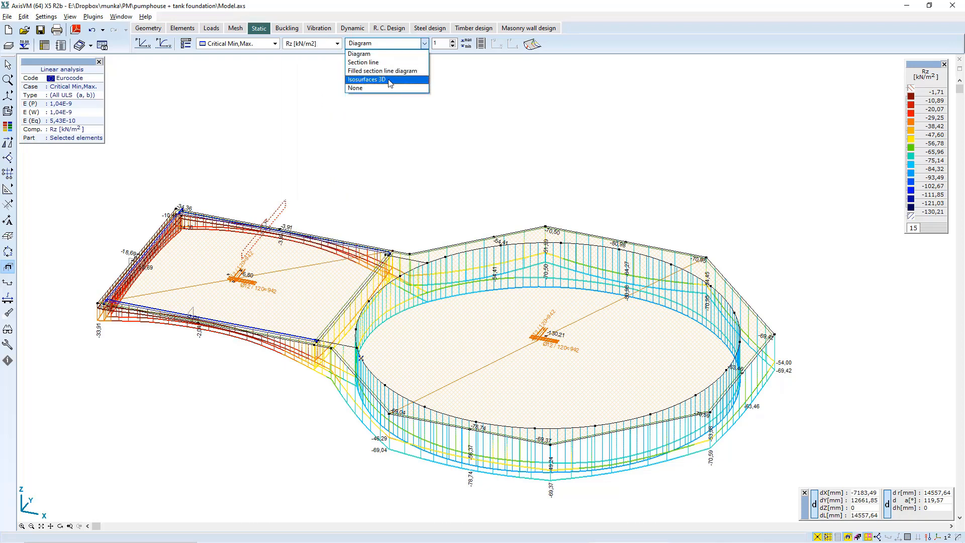
{"action": "left_click", "coordinate": [389, 81]}
{"action": "left_click", "coordinate": [253, 45]}
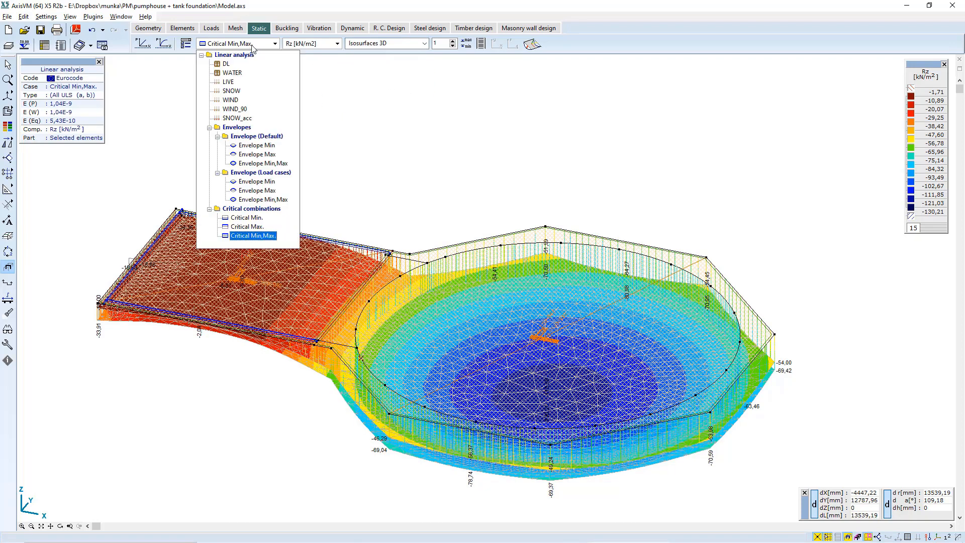
{"action": "left_click", "coordinate": [246, 217]}
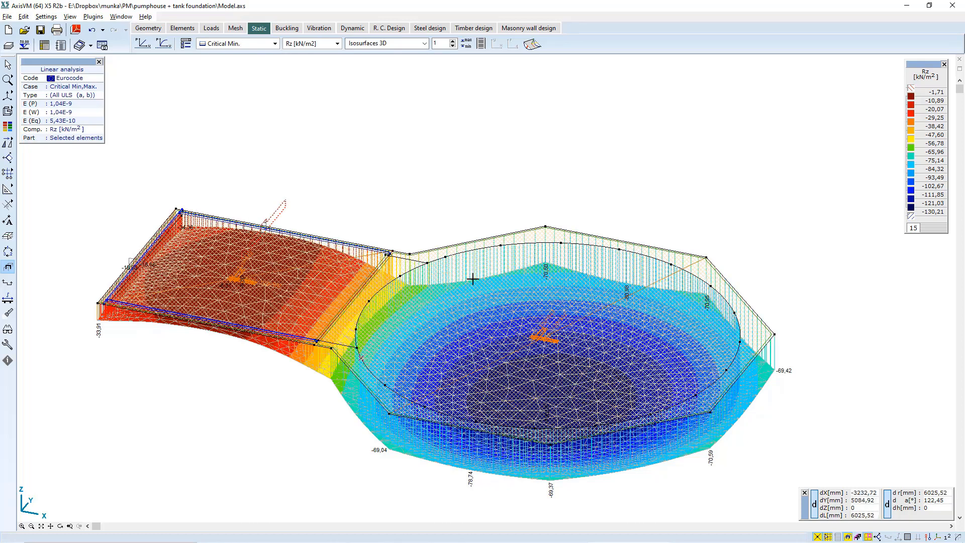
Step: Reposition the colour legend beside the foundation and save the Rz surface support drawing to the Drawings Library
{"action": "left_click", "coordinate": [908, 536]}
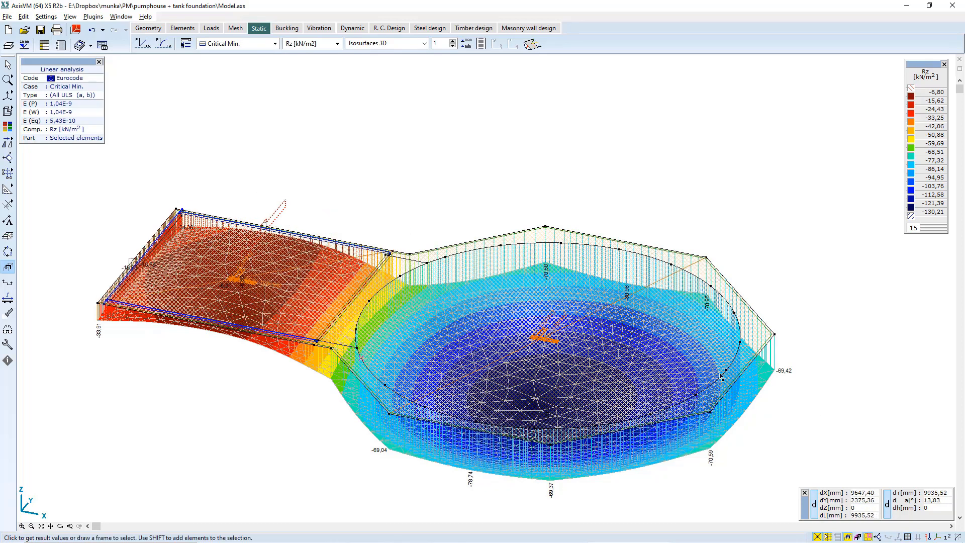
{"action": "middle_click_drag", "start_coordinate": [643, 431], "coordinate": [653, 385], "text": "alt"}
{"action": "middle_click_drag", "start_coordinate": [538, 342], "coordinate": [582, 322]}
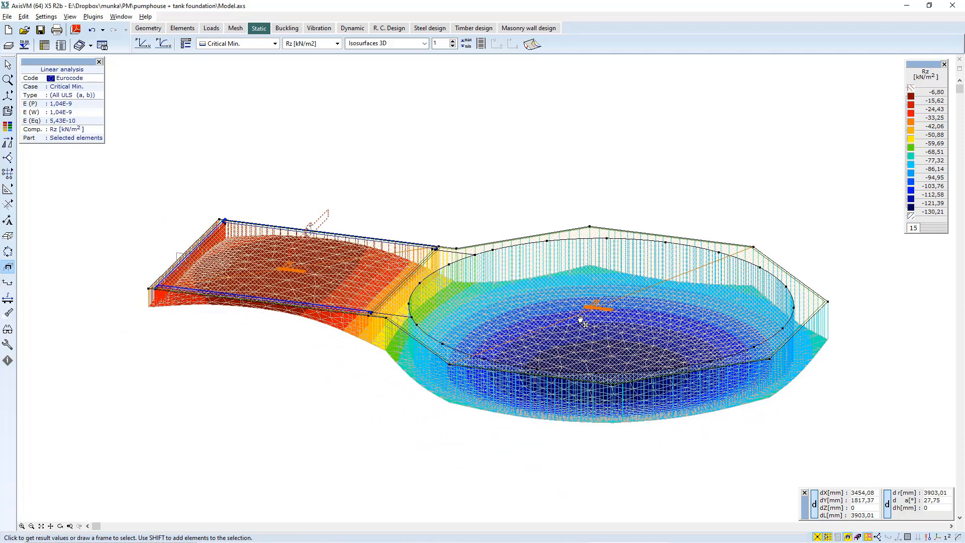
{"action": "left_click_drag", "start_coordinate": [919, 62], "coordinate": [873, 176]}
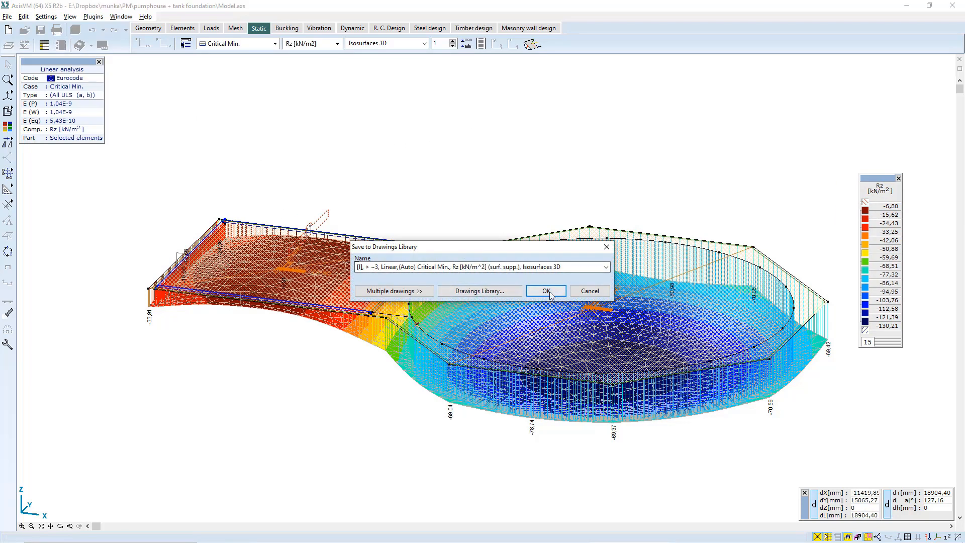
{"action": "left_click", "coordinate": [546, 291]}
Step: Open the Report Maker and insert the Beam 1, Beam 5, Rib 1 and Rib 3 internal force drawings before the steel design calculations
{"action": "mouse_move", "coordinate": [7, 142]}
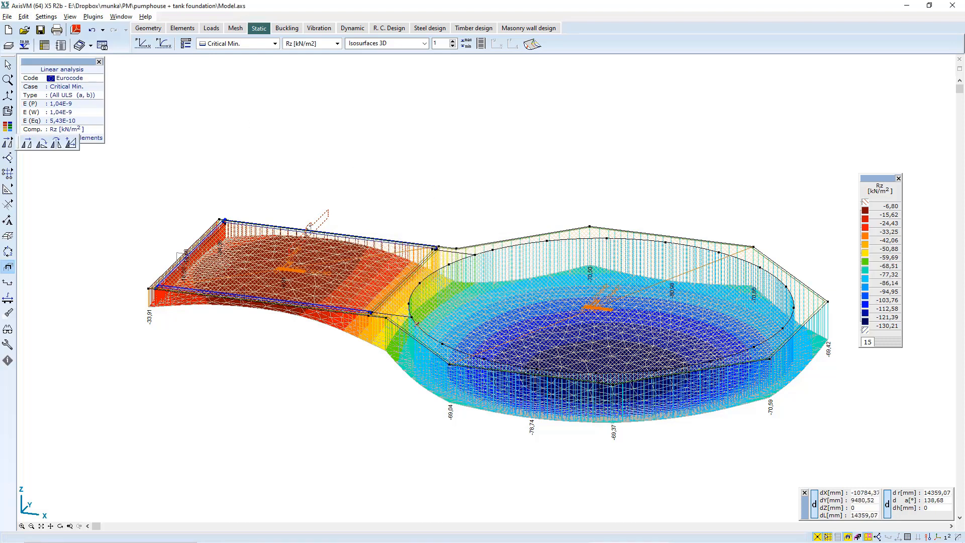
{"action": "left_click", "coordinate": [61, 45]}
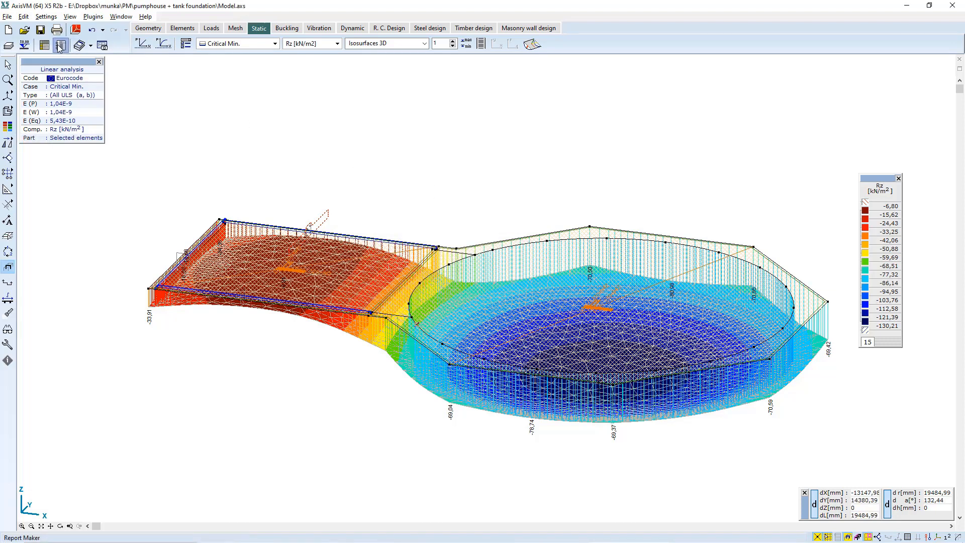
{"action": "scroll", "coordinate": [302, 291], "scroll_direction": "down", "scroll_amount": 2}
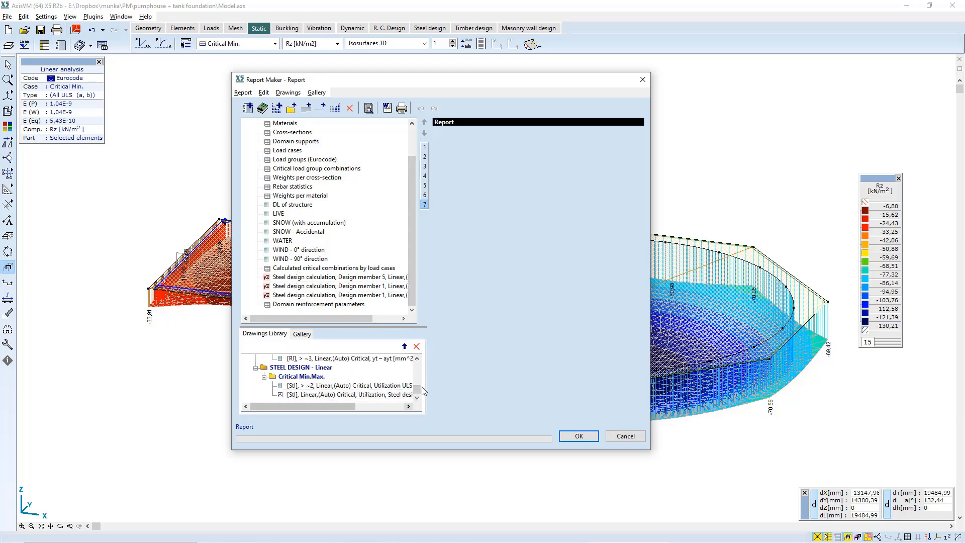
{"action": "scroll", "coordinate": [417, 388], "scroll_direction": "up", "scroll_amount": 2}
{"action": "scroll", "coordinate": [348, 377], "scroll_direction": "up", "scroll_amount": 3}
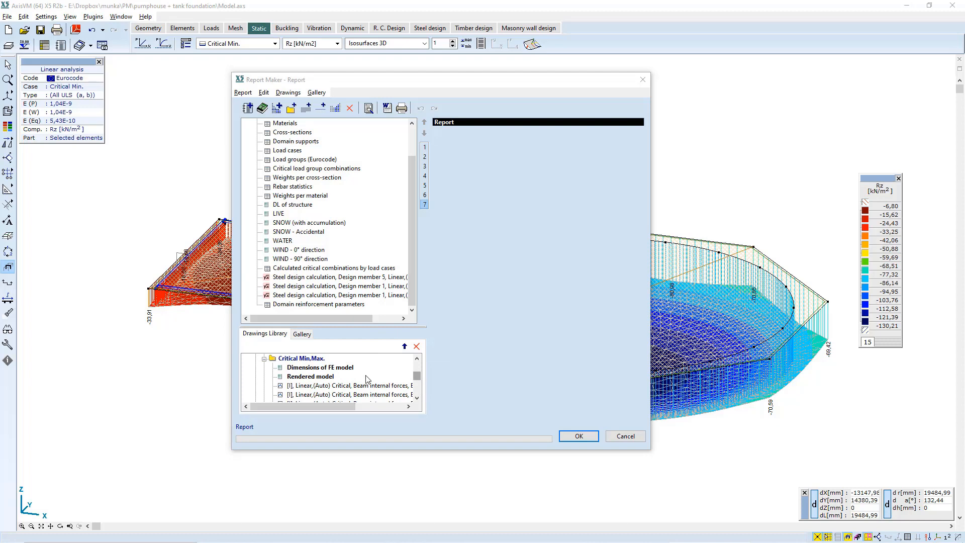
{"action": "left_click", "coordinate": [290, 369]}
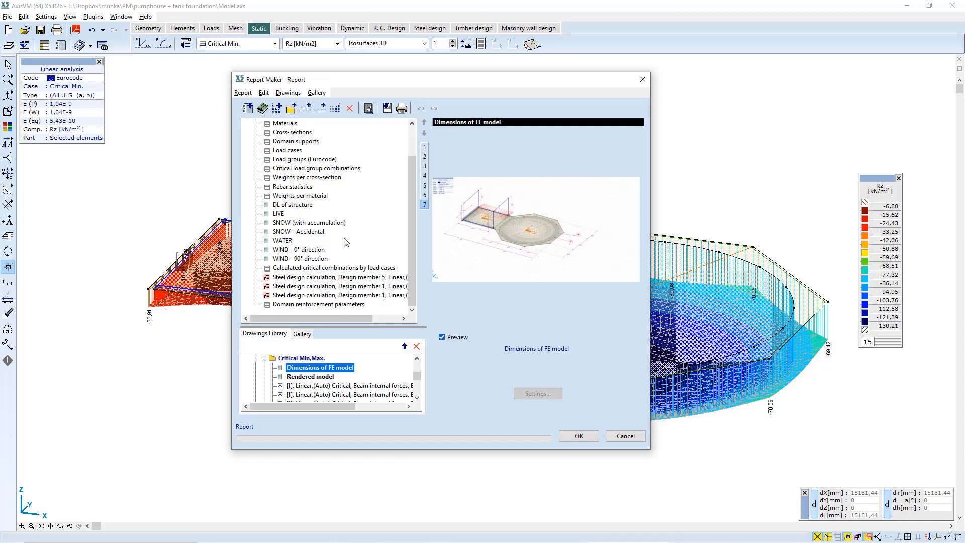
{"action": "left_click", "coordinate": [351, 385]}
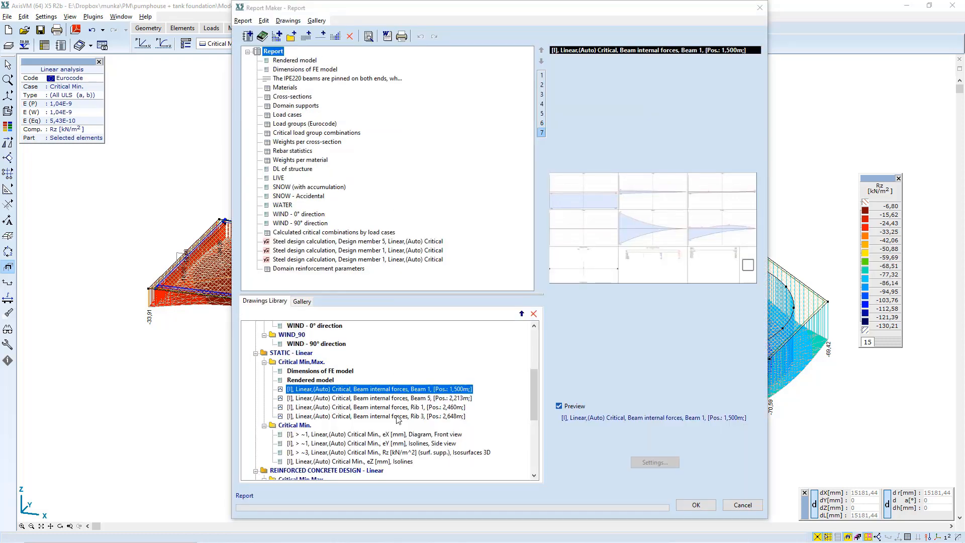
{"action": "left_click", "coordinate": [380, 416], "text": "shift"}
{"action": "left_click_drag", "start_coordinate": [382, 402], "coordinate": [332, 286]}
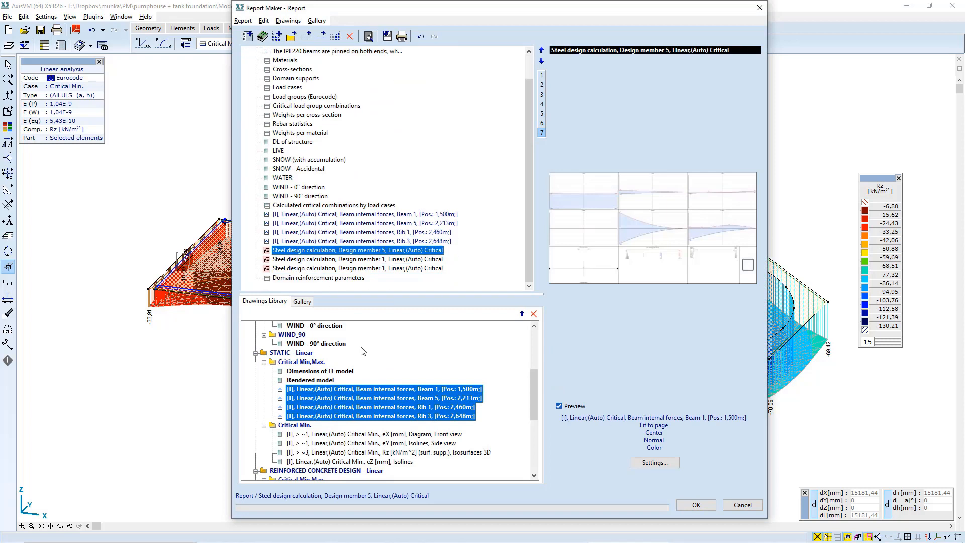
Step: Insert the eZ, eX and eY displacement drawings before the beam internal forces, and the Rz surface support drawing after the domain reinforcement parameters
{"action": "left_click", "coordinate": [338, 435]}
{"action": "left_click", "coordinate": [352, 461], "text": "shift"}
{"action": "left_click_drag", "start_coordinate": [352, 453], "coordinate": [377, 286]}
{"action": "left_click_drag", "start_coordinate": [377, 268], "coordinate": [377, 288]}
{"action": "left_click_drag", "start_coordinate": [377, 232], "coordinate": [376, 187]}
Step: Insert the steel Utilization ULS diagram and the design member 5 and 3 utilization drawings ahead of their matching steel design calculations
{"action": "scroll", "coordinate": [352, 402], "scroll_direction": "down", "scroll_amount": 4}
{"action": "left_click", "coordinate": [352, 394]}
{"action": "scroll", "coordinate": [352, 402], "scroll_direction": "down", "scroll_amount": 2}
{"action": "left_click", "coordinate": [345, 472]}
{"action": "left_click_drag", "start_coordinate": [344, 471], "coordinate": [358, 241]}
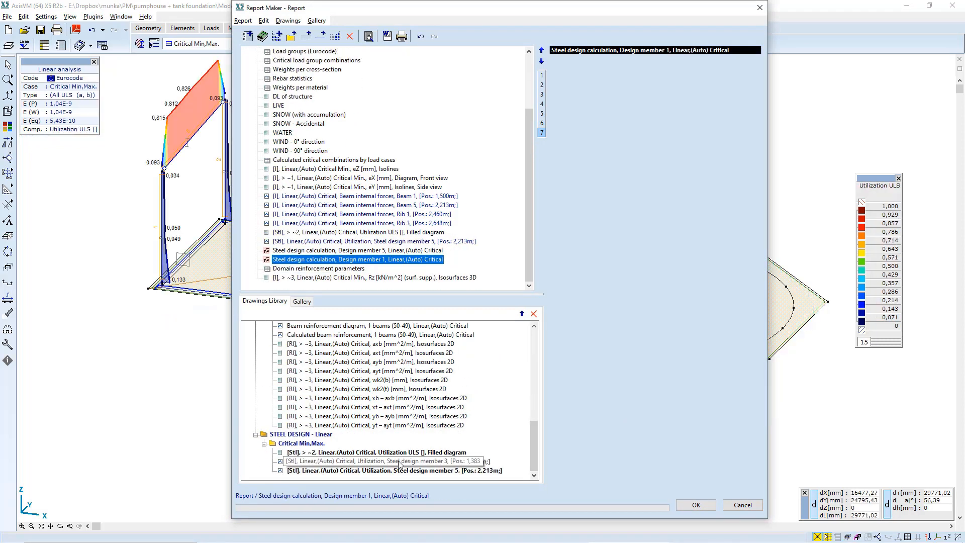
{"action": "left_click_drag", "start_coordinate": [382, 463], "coordinate": [382, 259]}
Step: Insert the beam reinforcement and all reinforced concrete isosurface drawings into the report after the domain reinforcement parameters
{"action": "scroll", "coordinate": [294, 349], "scroll_direction": "up", "scroll_amount": 1}
{"action": "left_click", "coordinate": [351, 362]}
{"action": "left_click", "coordinate": [351, 460], "text": "shift"}
{"action": "left_click_drag", "start_coordinate": [352, 461], "coordinate": [317, 268]}
{"action": "scroll", "coordinate": [317, 212], "scroll_direction": "down", "scroll_amount": 1}
{"action": "left_click", "coordinate": [374, 277]}
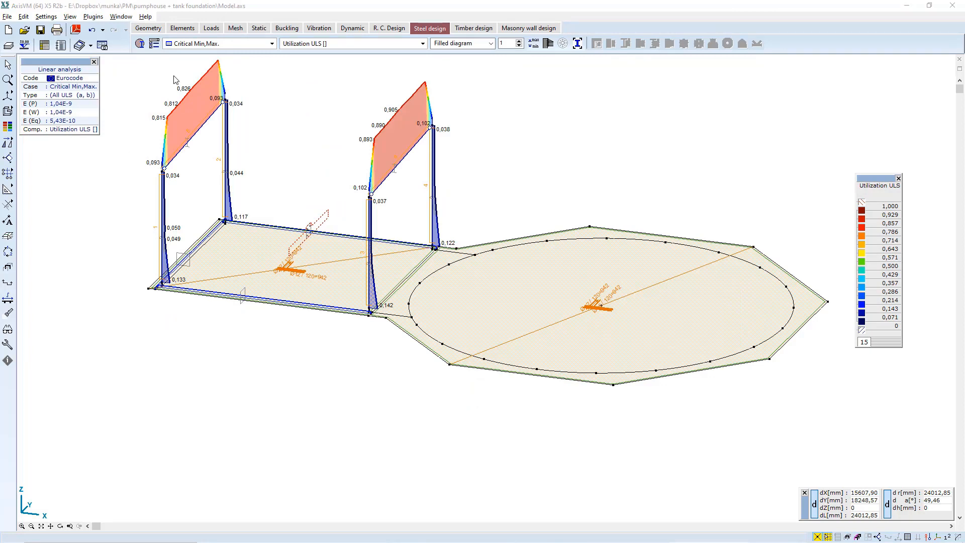
Step: Preview the entire report and page through it to examine its contents list, tables, load drawings, design calculations and result diagrams
{"action": "left_click", "coordinate": [61, 45]}
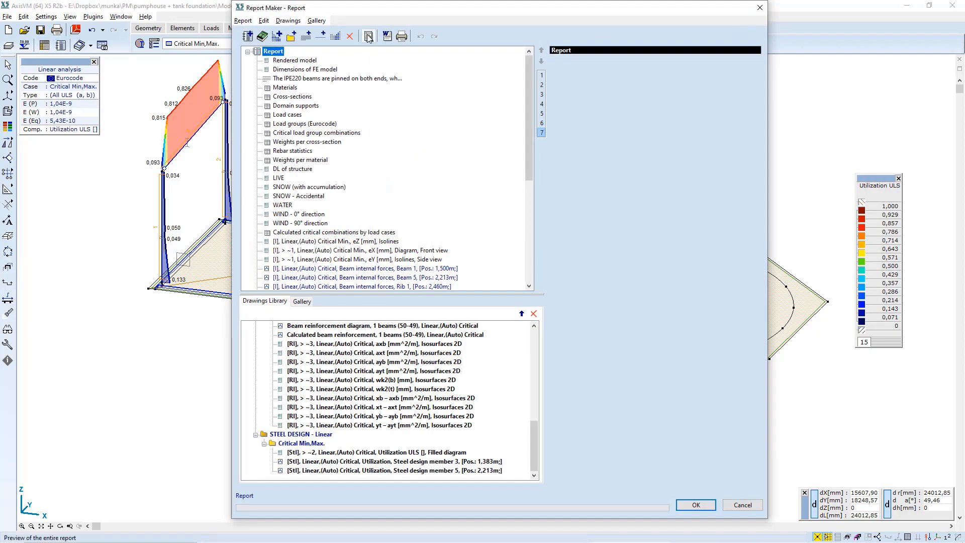
{"action": "left_click", "coordinate": [368, 37]}
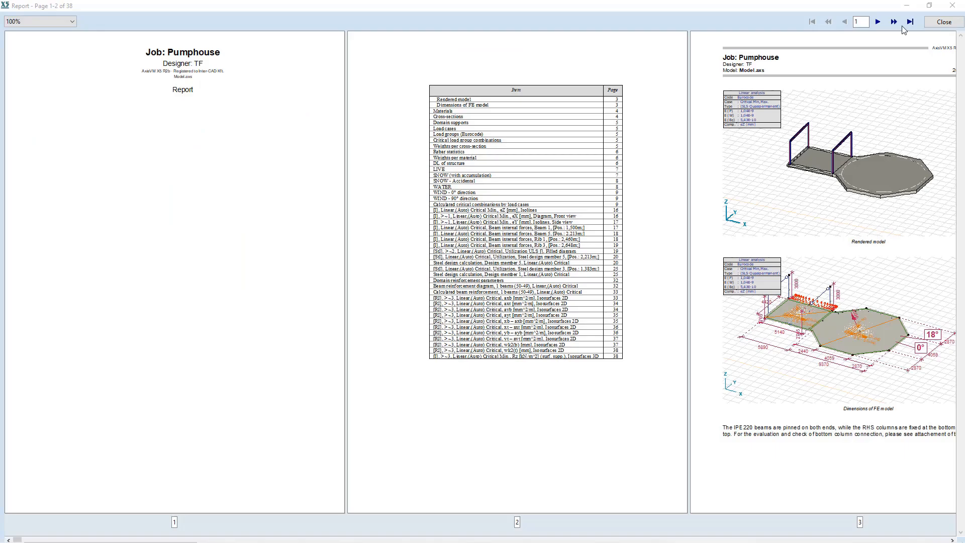
{"action": "left_click", "coordinate": [893, 22]}
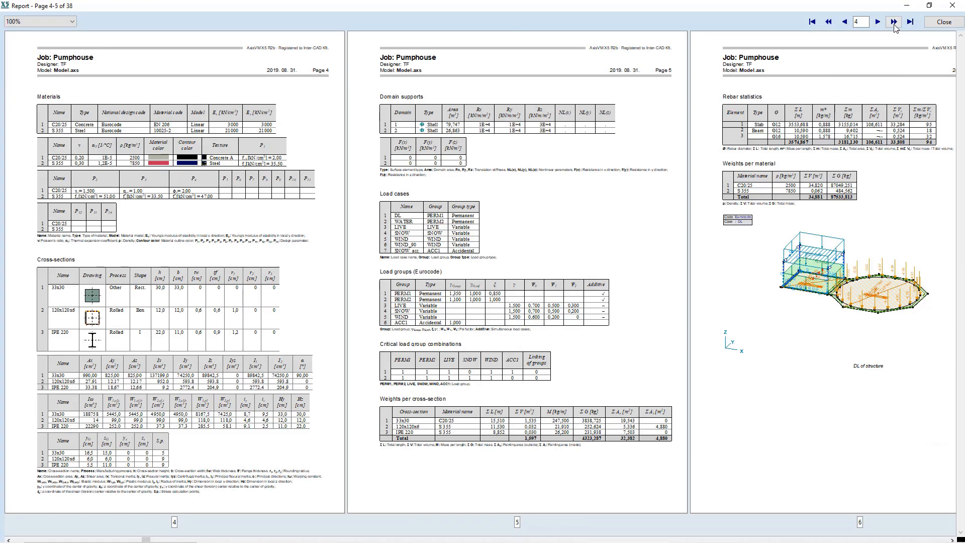
{"action": "left_click", "coordinate": [891, 25]}
{"action": "left_click", "coordinate": [893, 24]}
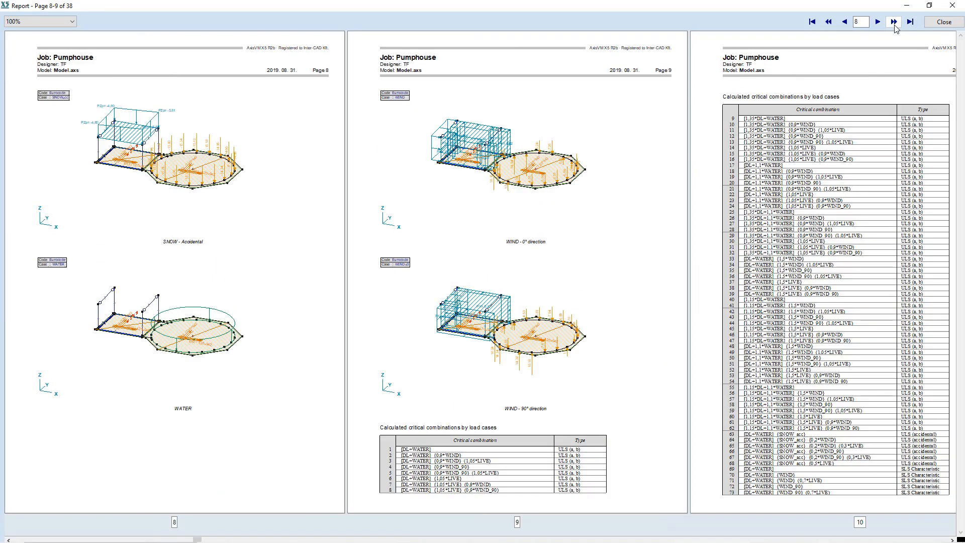
{"action": "left_click", "coordinate": [894, 25]}
{"action": "left_click", "coordinate": [894, 25]}
{"action": "left_click", "coordinate": [894, 25]}
{"action": "left_click", "coordinate": [894, 24]}
{"action": "left_click", "coordinate": [894, 25]}
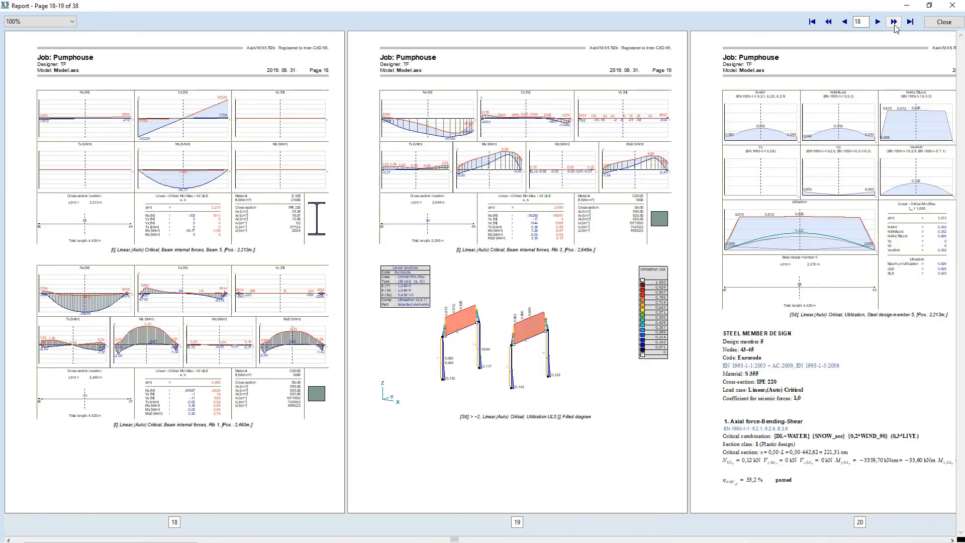
{"action": "left_click", "coordinate": [894, 25]}
{"action": "left_click", "coordinate": [894, 23]}
{"action": "left_click", "coordinate": [894, 23]}
{"action": "left_click", "coordinate": [894, 23]}
{"action": "left_click", "coordinate": [894, 24]}
{"action": "left_click", "coordinate": [895, 28]}
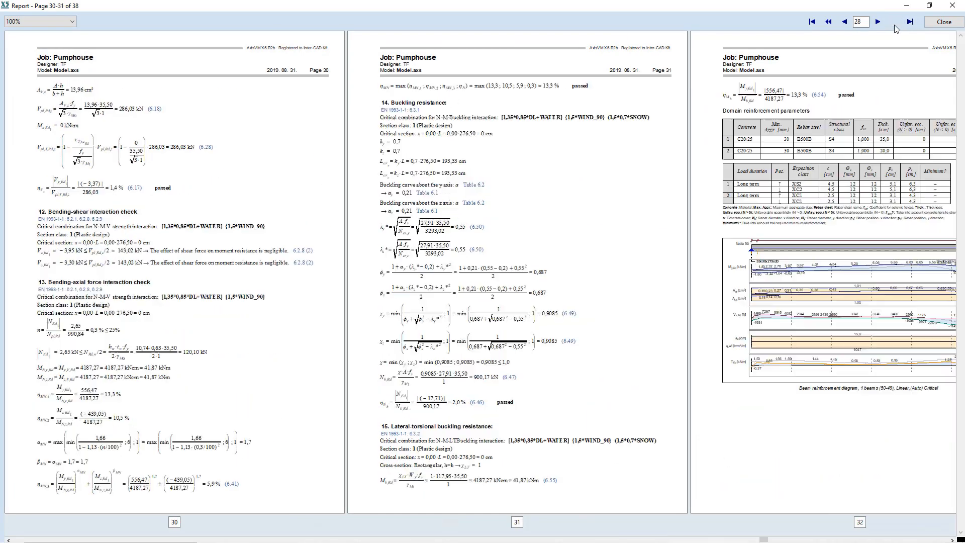
{"action": "left_click", "coordinate": [895, 28]}
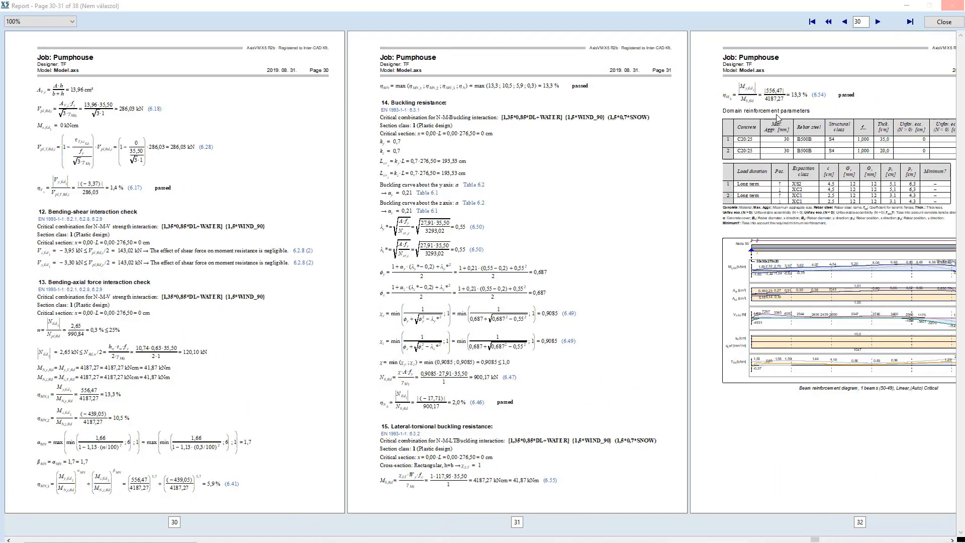
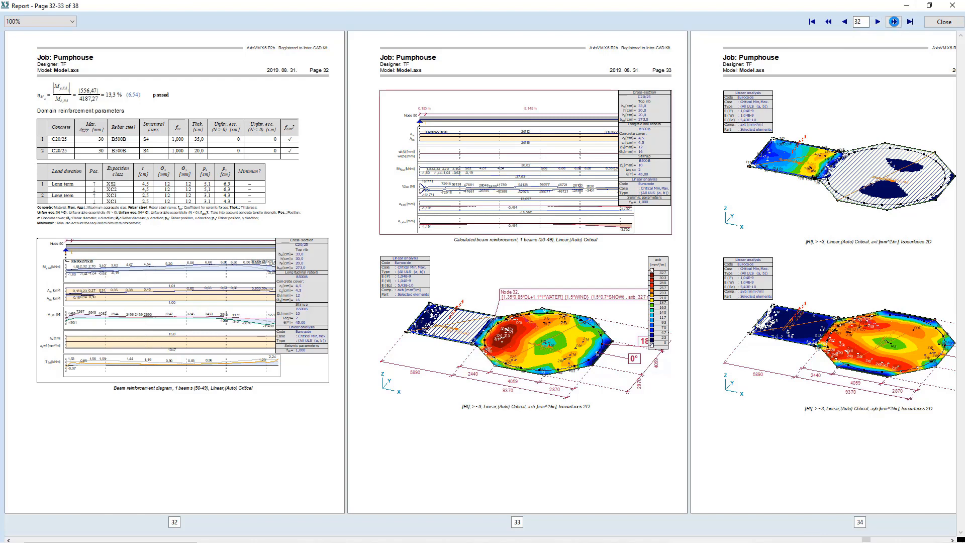
{"action": "left_click", "coordinate": [894, 22]}
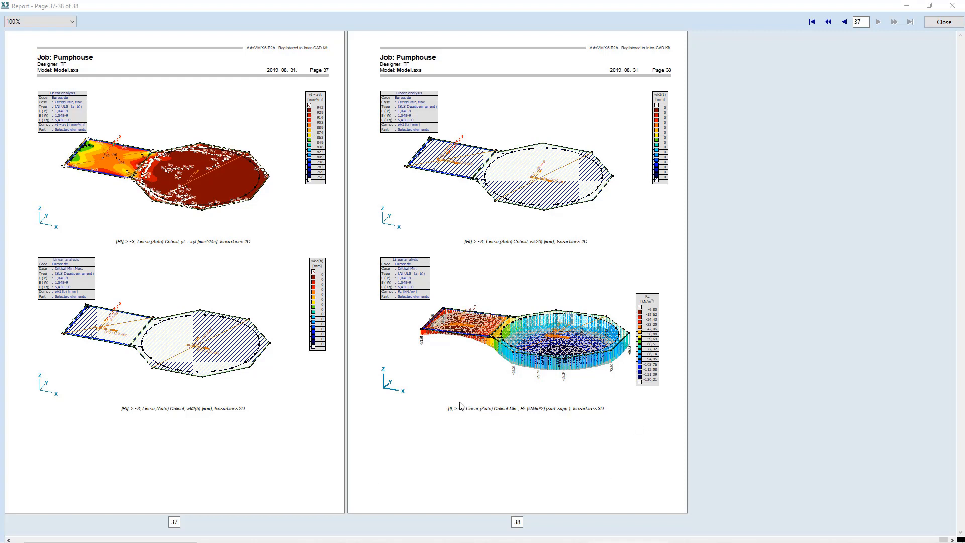
{"action": "left_click", "coordinate": [944, 22]}
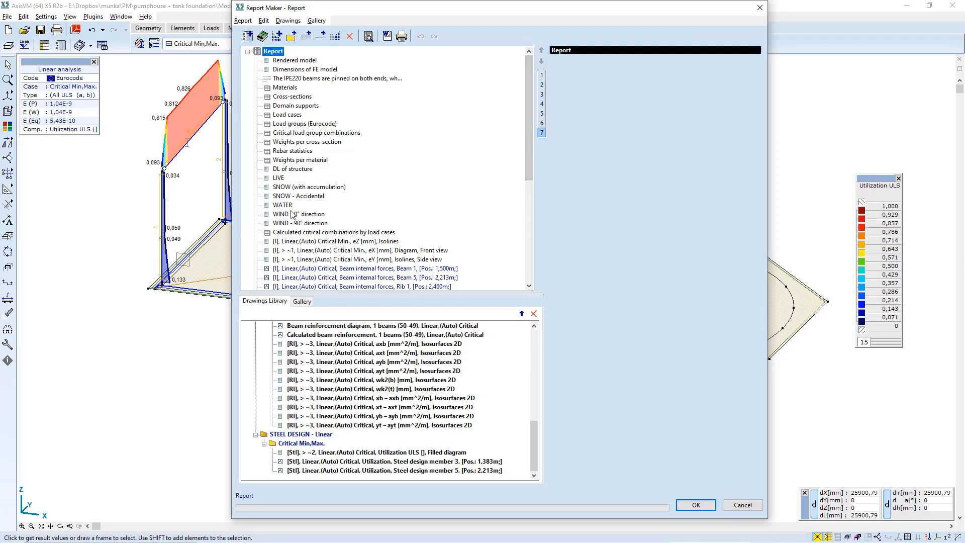
Step: Add a bold, centred 14 pt text "REINFORCED CONCRETE DESIGN" after the domain reinforcement parameters in the report
{"action": "left_click", "coordinate": [302, 234]}
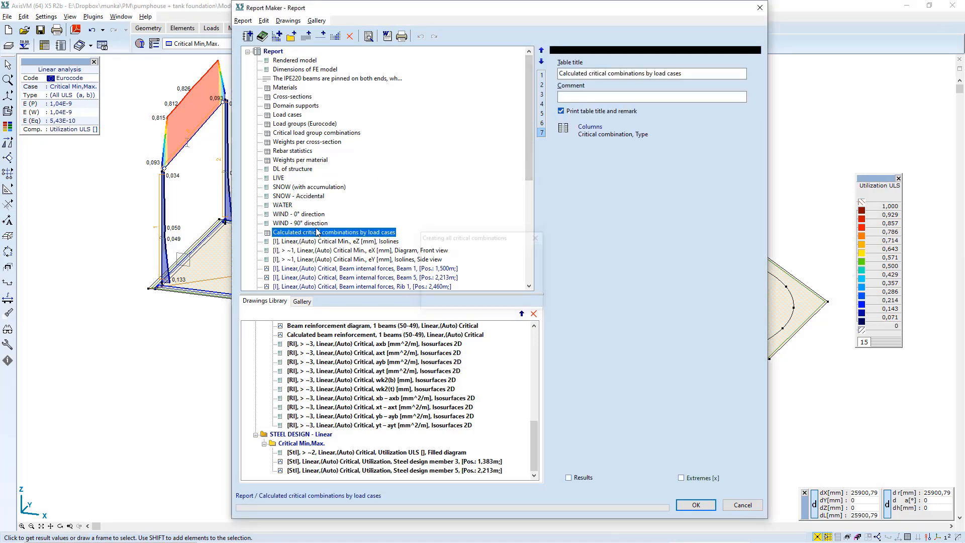
{"action": "scroll", "coordinate": [306, 241], "scroll_direction": "down", "scroll_amount": 4}
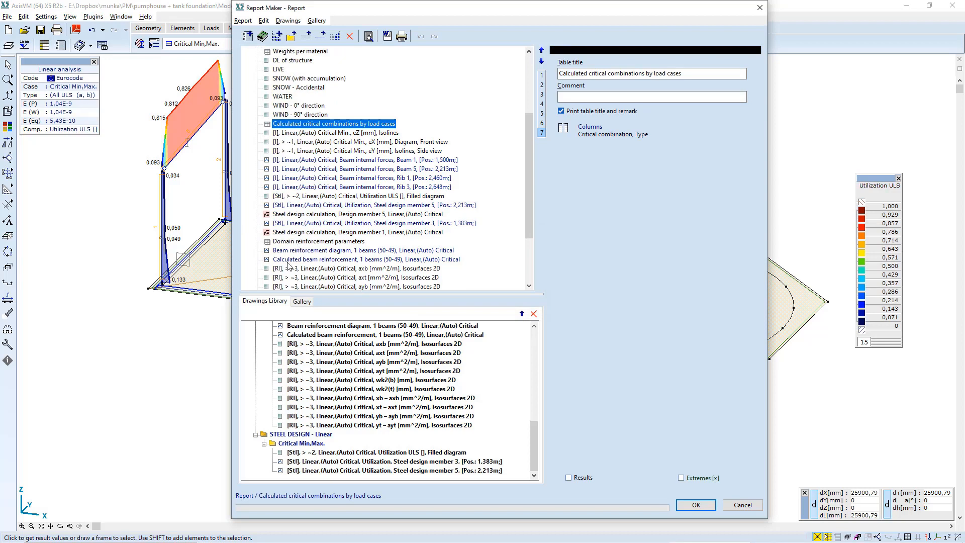
{"action": "left_click", "coordinate": [300, 251]}
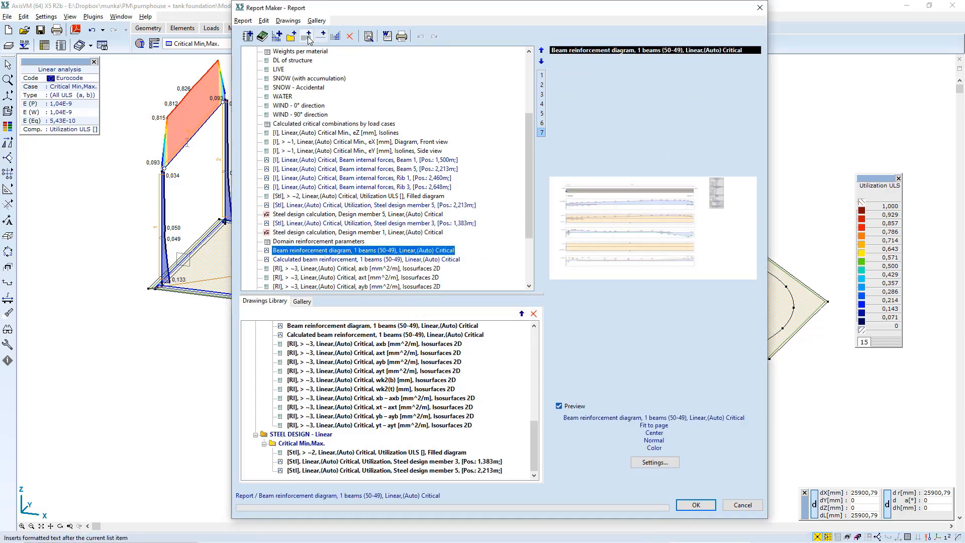
{"action": "left_click", "coordinate": [306, 243]}
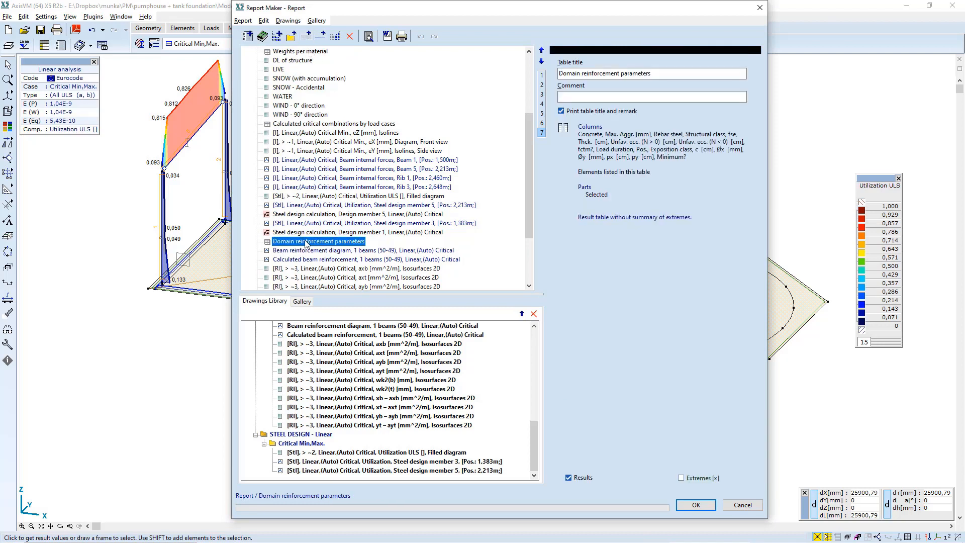
{"action": "left_click", "coordinate": [306, 35]}
{"action": "type", "text": "REINFORCED CONCRETE DESIGN"}
{"action": "left_click_drag", "start_coordinate": [417, 182], "coordinate": [285, 184]}
{"action": "left_click", "coordinate": [419, 171]}
{"action": "left_click", "coordinate": [407, 171]}
{"action": "left_click", "coordinate": [399, 211]}
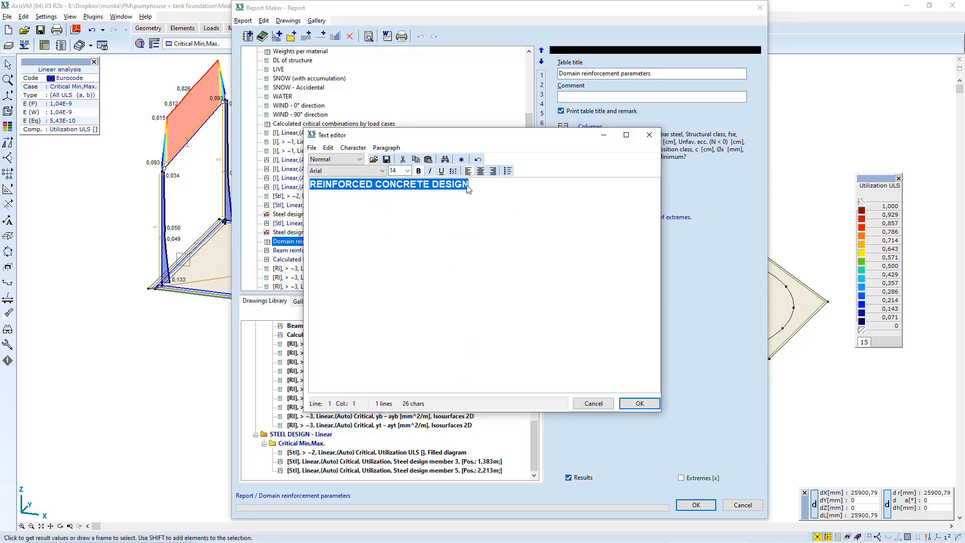
{"action": "left_click", "coordinate": [480, 171]}
{"action": "left_click", "coordinate": [638, 404]}
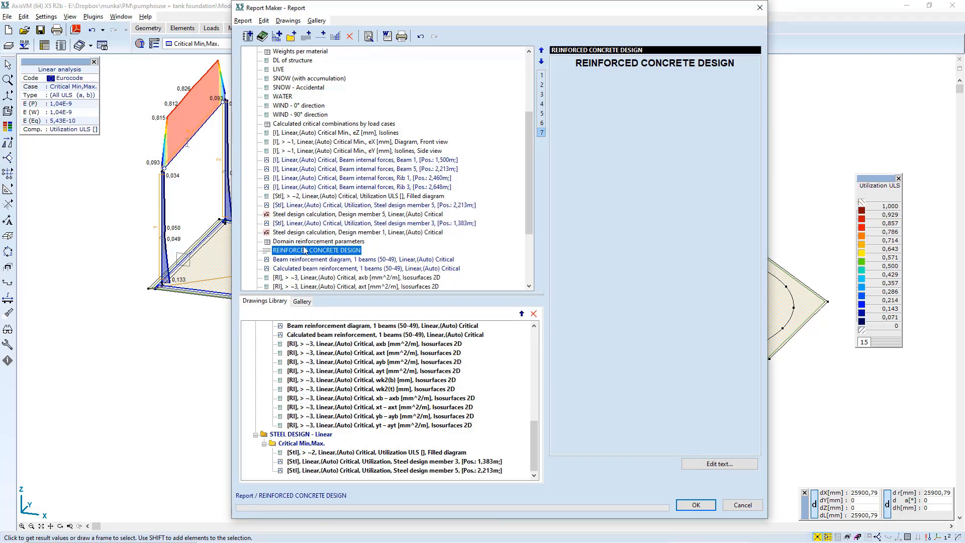
Step: Insert page breaks before the reinforced concrete design heading and after the Rib 3 internal forces drawing
{"action": "left_click", "coordinate": [305, 243]}
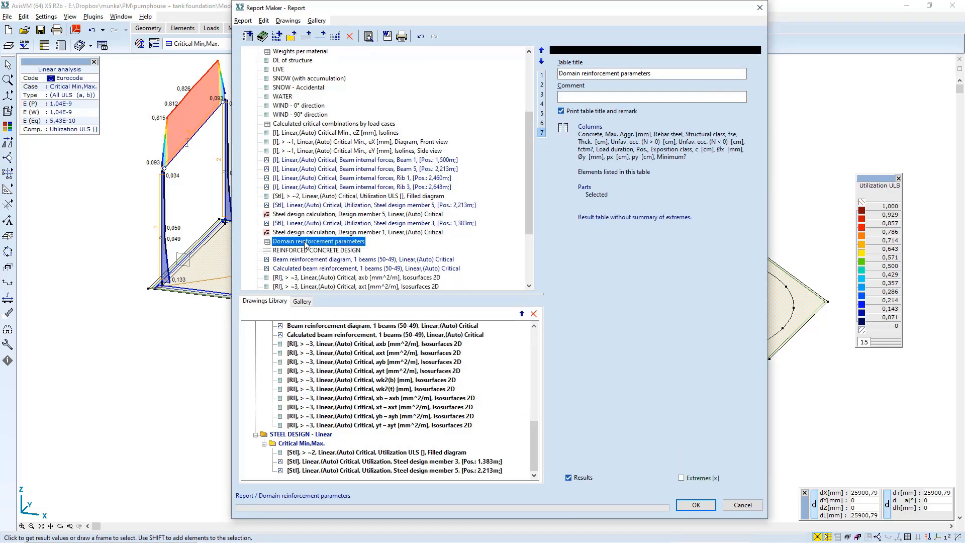
{"action": "left_click", "coordinate": [320, 36]}
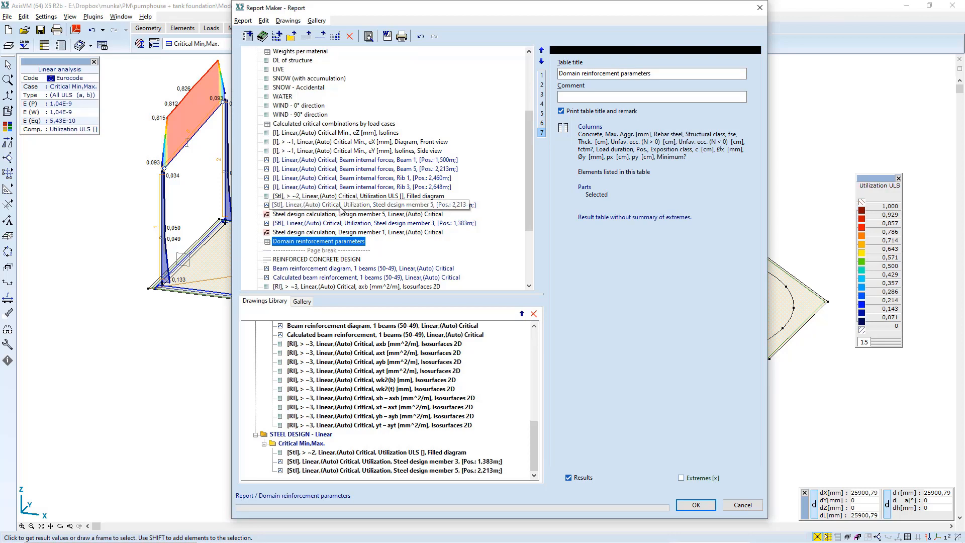
{"action": "left_click", "coordinate": [350, 196]}
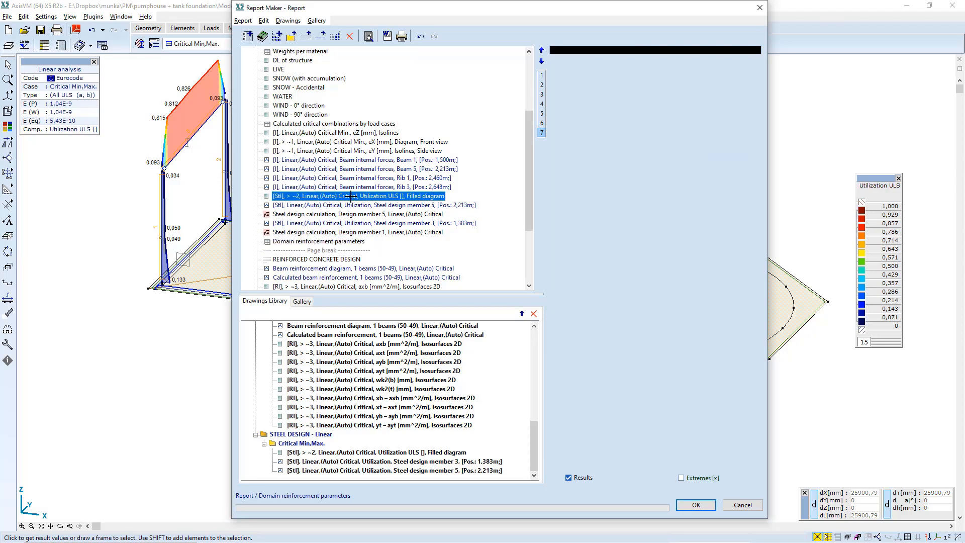
{"action": "left_click", "coordinate": [365, 188]}
{"action": "left_click", "coordinate": [318, 34]}
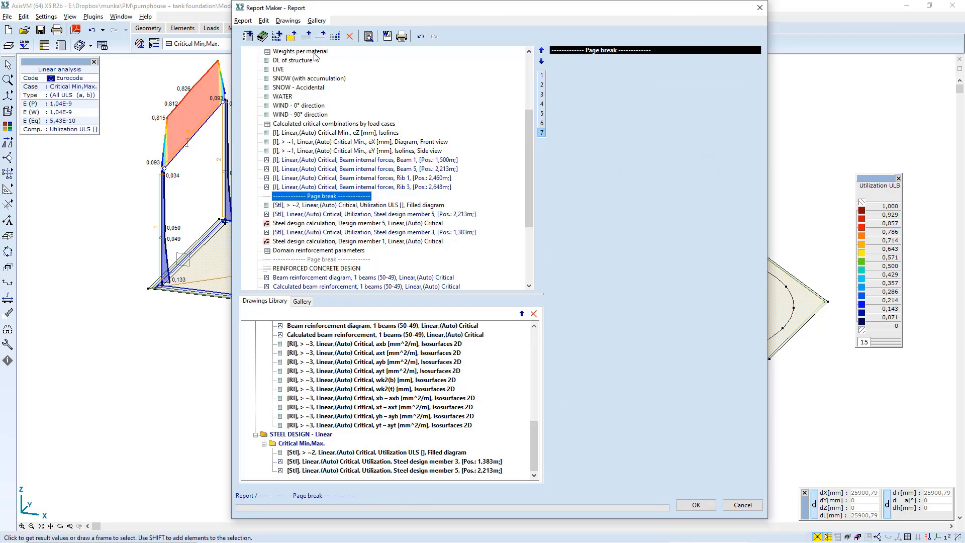
Step: Add a bold, centred 16 pt text "STEEL MEMBERS DESIGN" after the page break that follows the Rib 3 internal forces drawing
{"action": "left_click", "coordinate": [306, 35]}
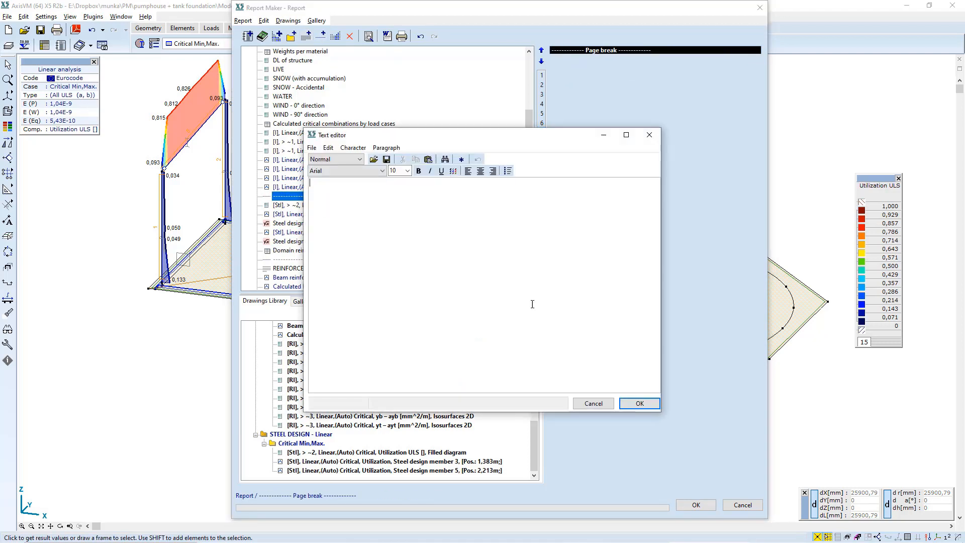
{"action": "type", "text": "STEEL MEMBERS DESIGN"}
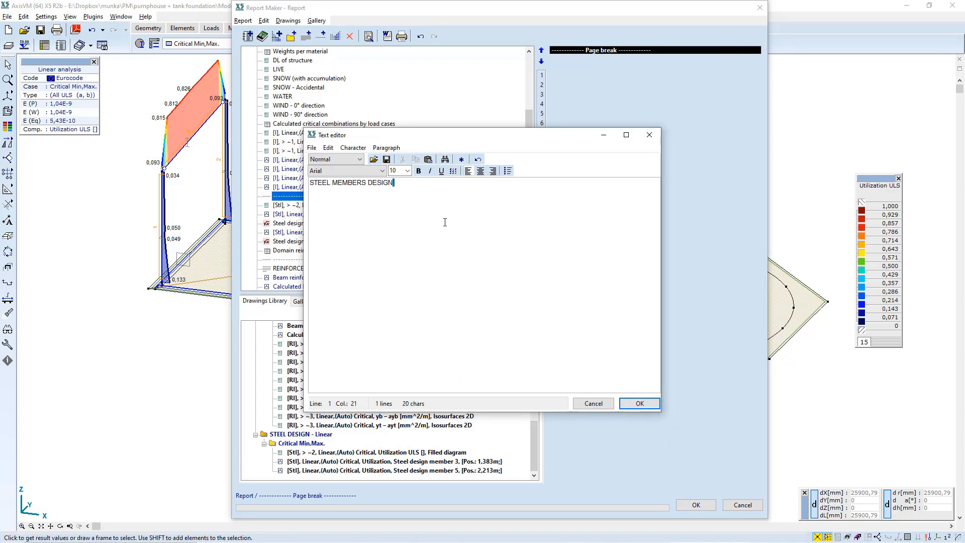
{"action": "key", "text": "ctrl+a"}
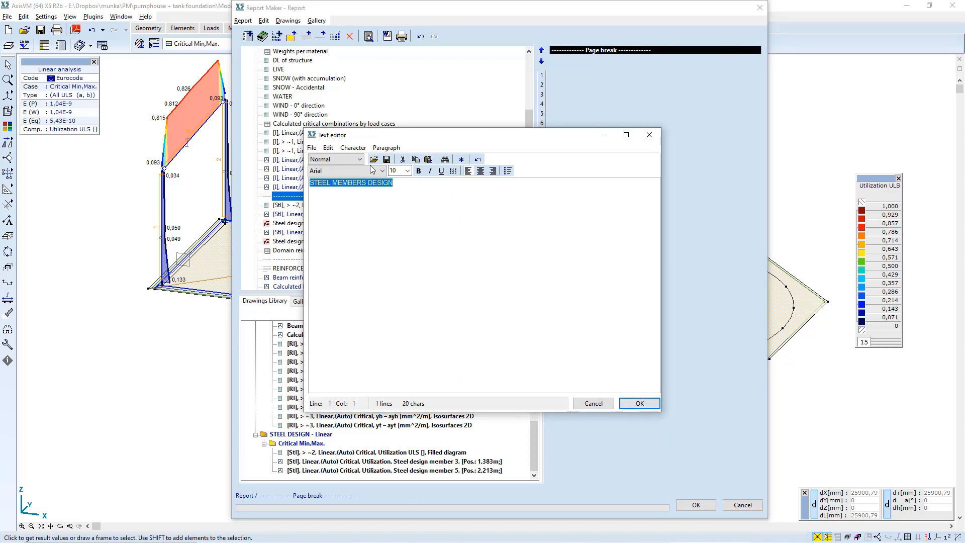
{"action": "left_click", "coordinate": [407, 171]}
{"action": "left_click", "coordinate": [400, 212]}
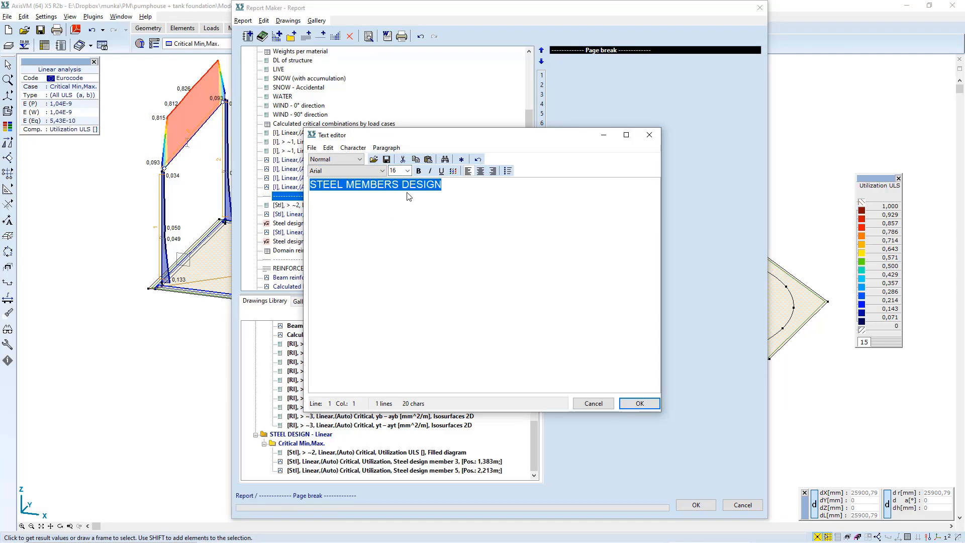
{"action": "left_click", "coordinate": [419, 171]}
{"action": "left_click", "coordinate": [481, 171]}
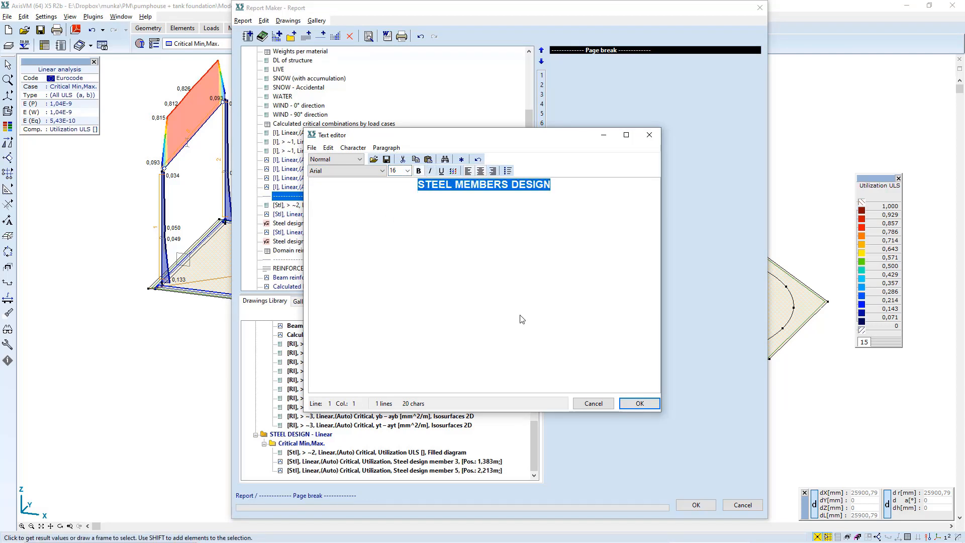
{"action": "left_click", "coordinate": [639, 404]}
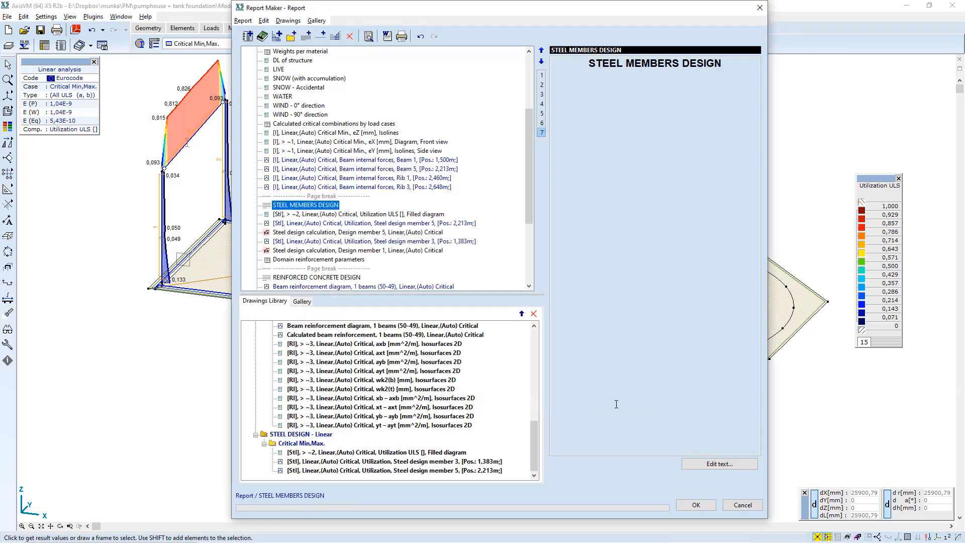
Step: Add the text "All design checks meets the design criteria and standard requirements, structure is adequate!" after the report's final Rz surface support drawing
{"action": "left_click_drag", "start_coordinate": [529, 162], "coordinate": [526, 246]}
{"action": "left_click", "coordinate": [348, 279]}
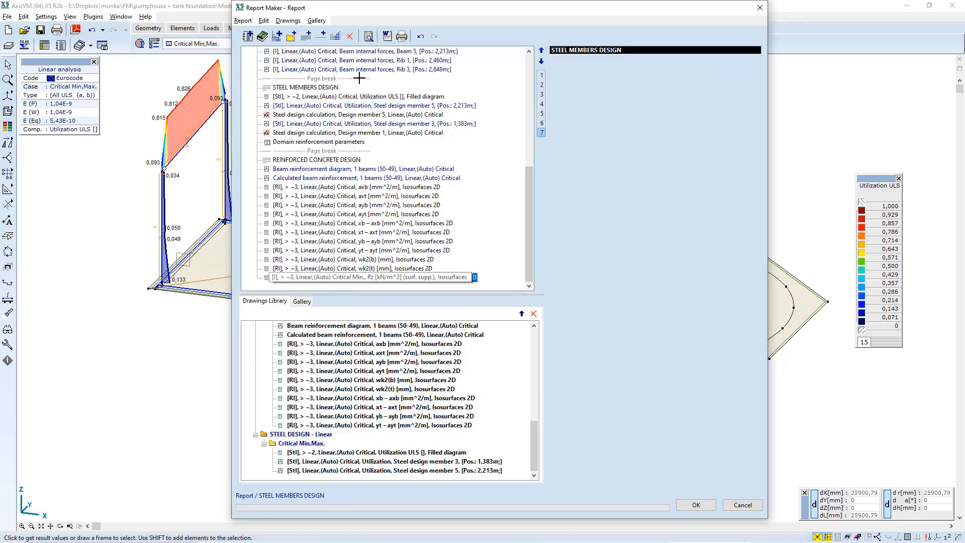
{"action": "left_click", "coordinate": [307, 37]}
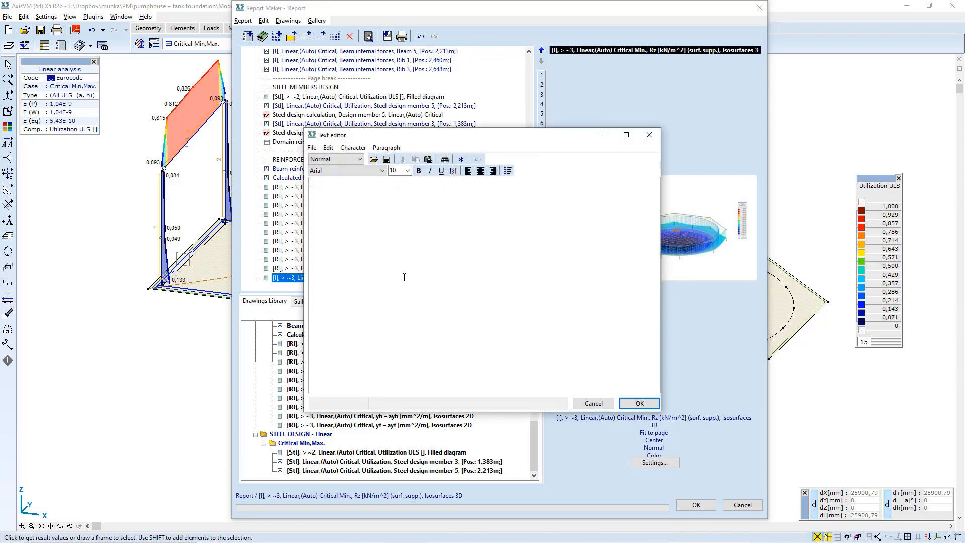
{"action": "type", "text": "All design checks meets the design criteria and standard requirements, structure is adequate!"}
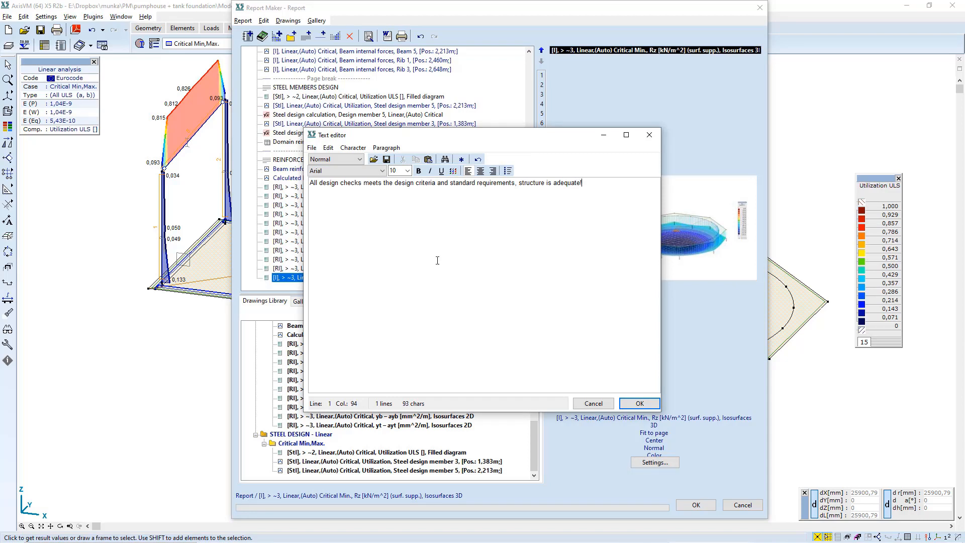
Step: Underline and centre the closing design check statement, set its font size to 12 pt and insert it into the report
{"action": "left_click_drag", "start_coordinate": [595, 188], "coordinate": [293, 177]}
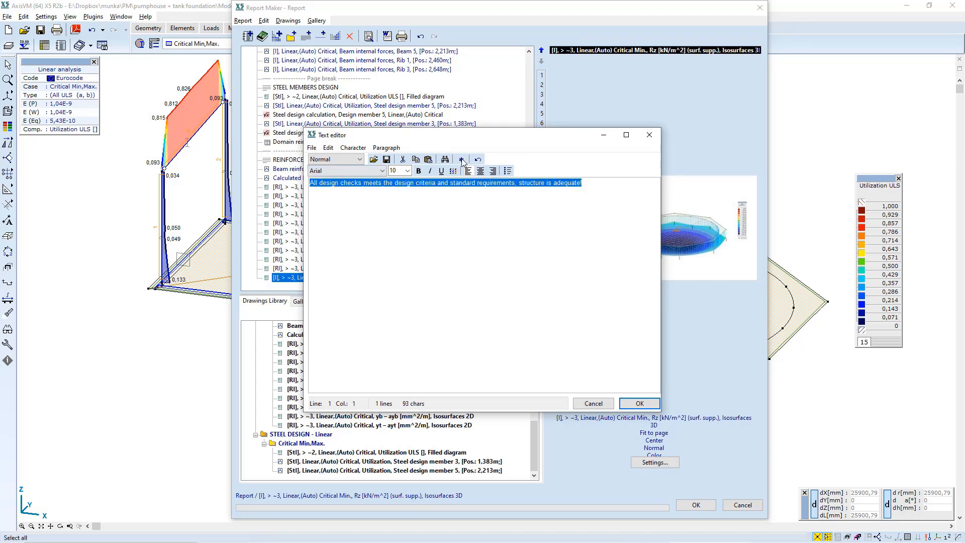
{"action": "left_click", "coordinate": [441, 171]}
{"action": "left_click", "coordinate": [480, 171]}
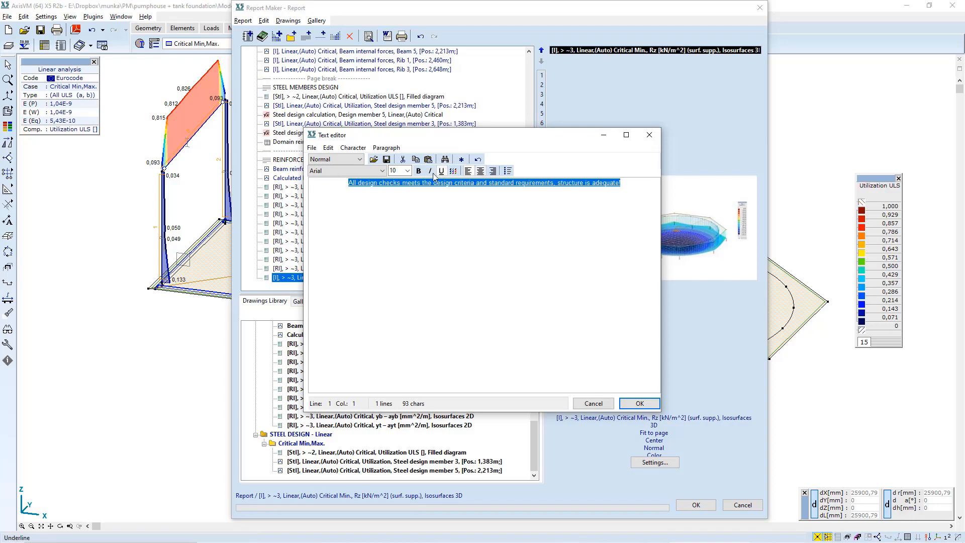
{"action": "left_click", "coordinate": [407, 170]}
{"action": "left_click", "coordinate": [398, 204]}
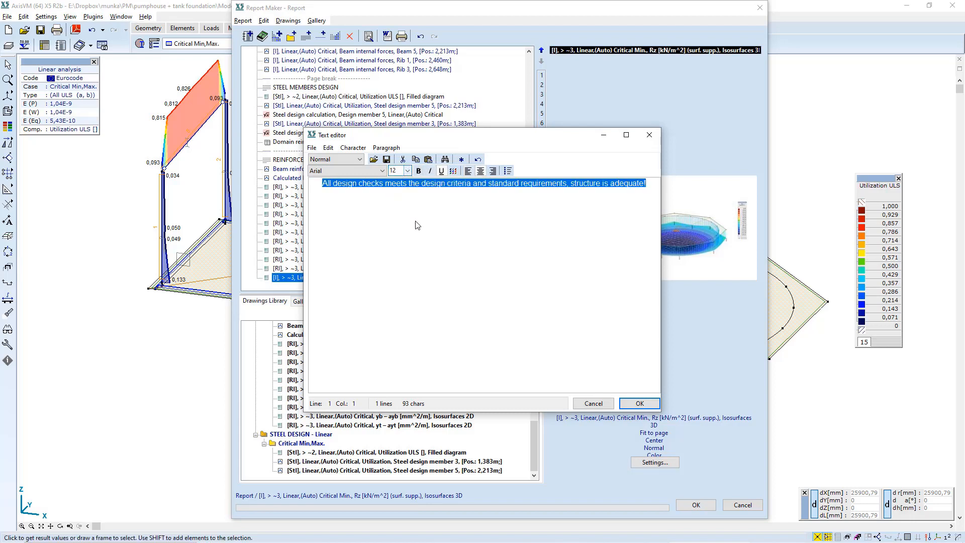
{"action": "left_click", "coordinate": [639, 403]}
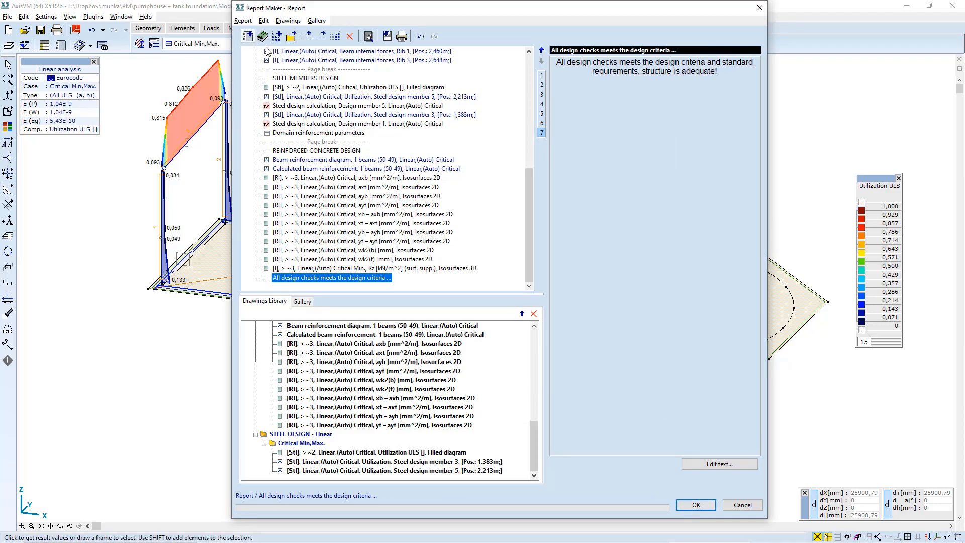
Step: Print the whole report to a PDF file with the Adobe PDF printer
{"action": "left_click", "coordinate": [251, 22]}
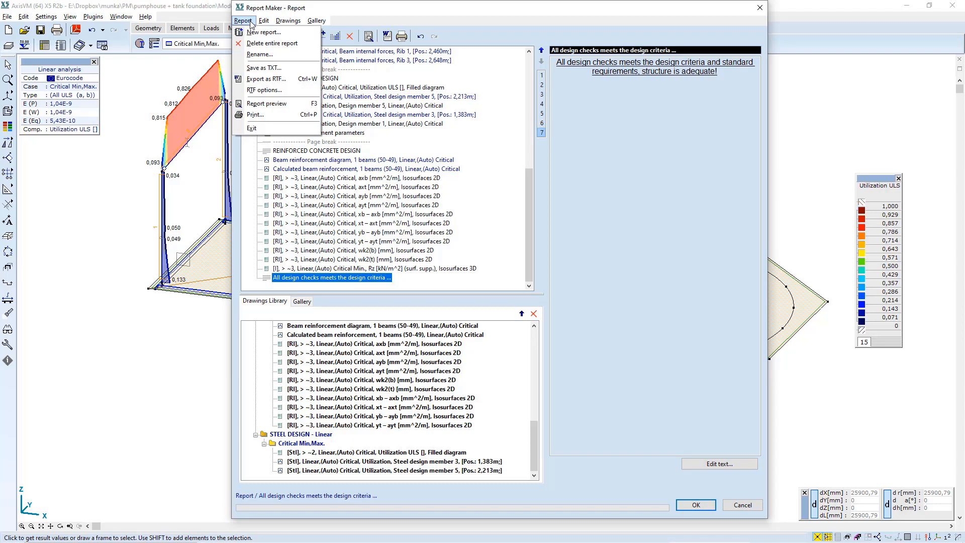
{"action": "left_click", "coordinate": [274, 117]}
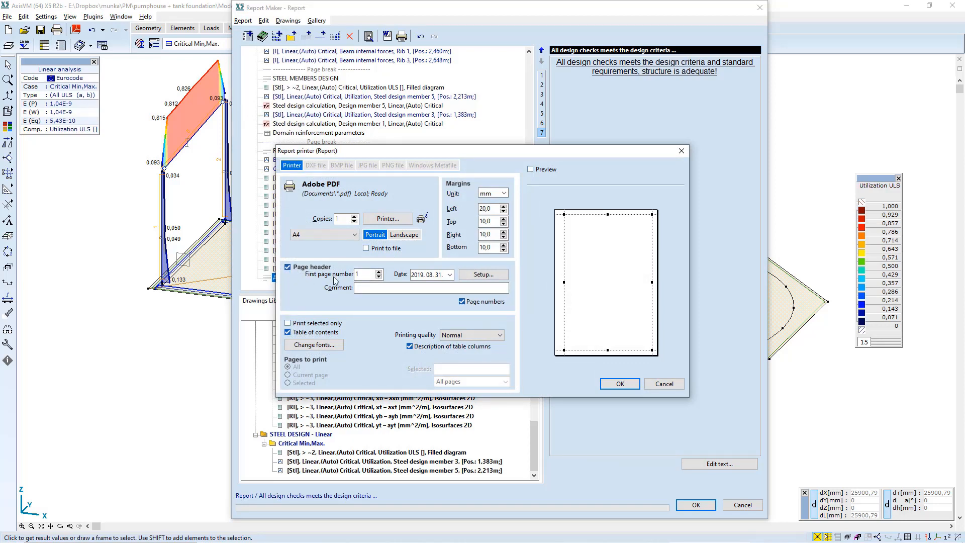
{"action": "left_click", "coordinate": [384, 287]}
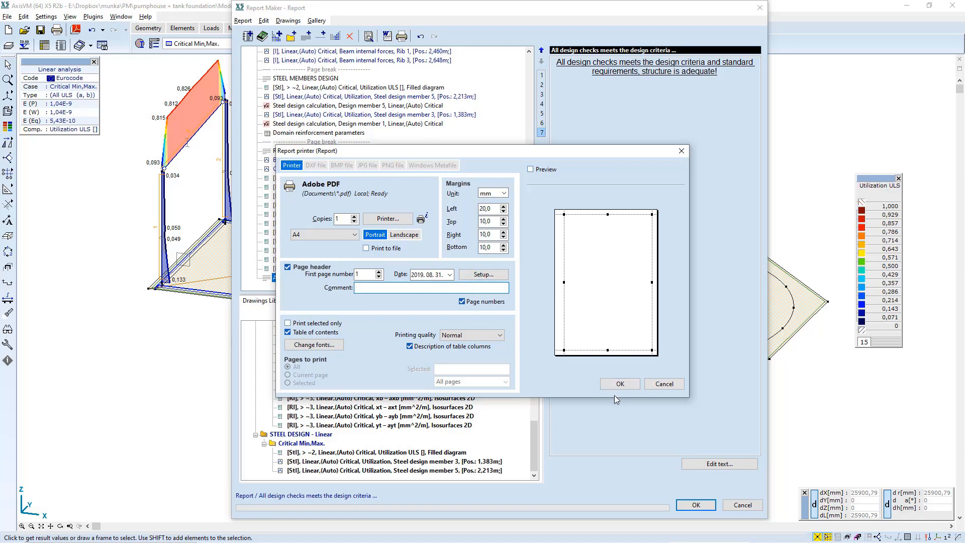
{"action": "left_click", "coordinate": [619, 384]}
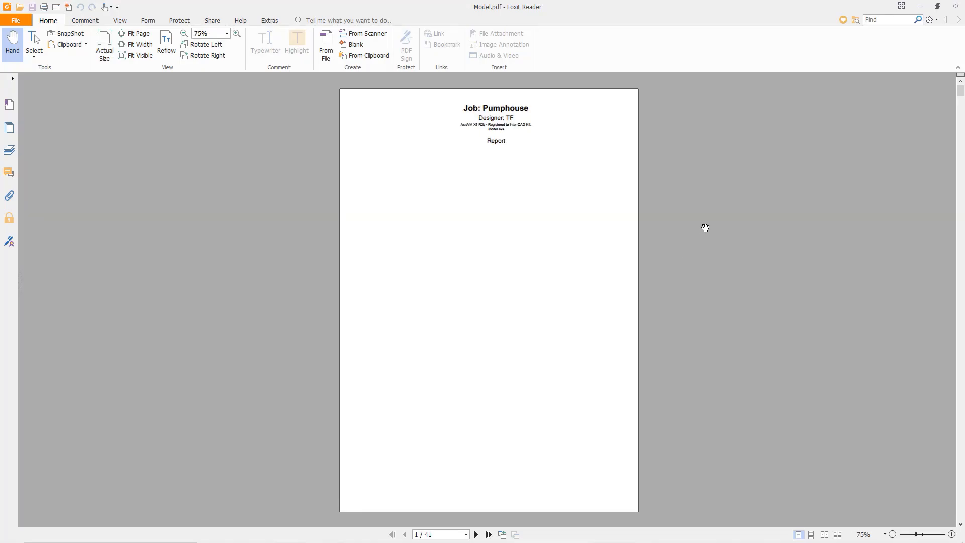
Step: Examine the PDF report's title page, material tables and load case drawings, inspecting the WATER load drawing in close detail
{"action": "scroll", "coordinate": [705, 227], "scroll_direction": "down", "scroll_amount": 3}
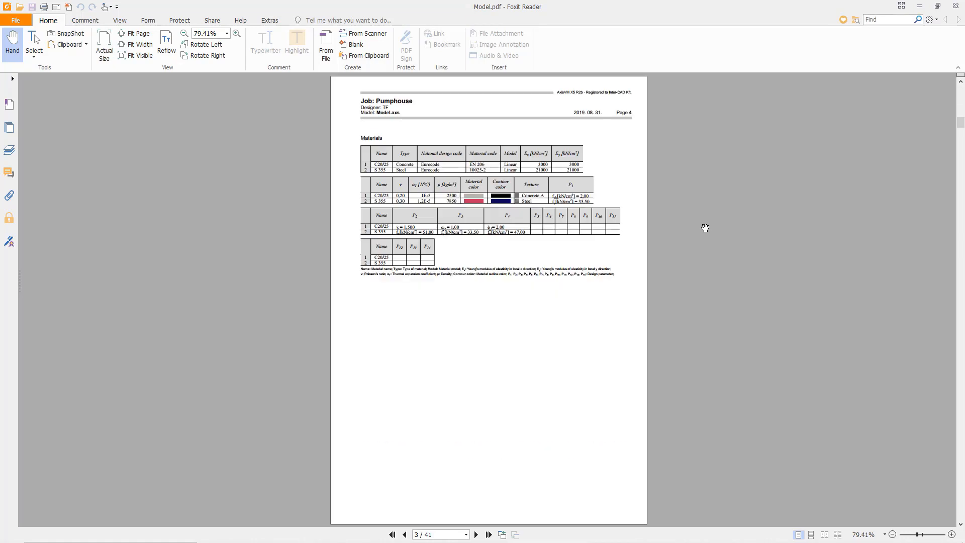
{"action": "scroll", "coordinate": [705, 228], "scroll_direction": "down", "scroll_amount": 4}
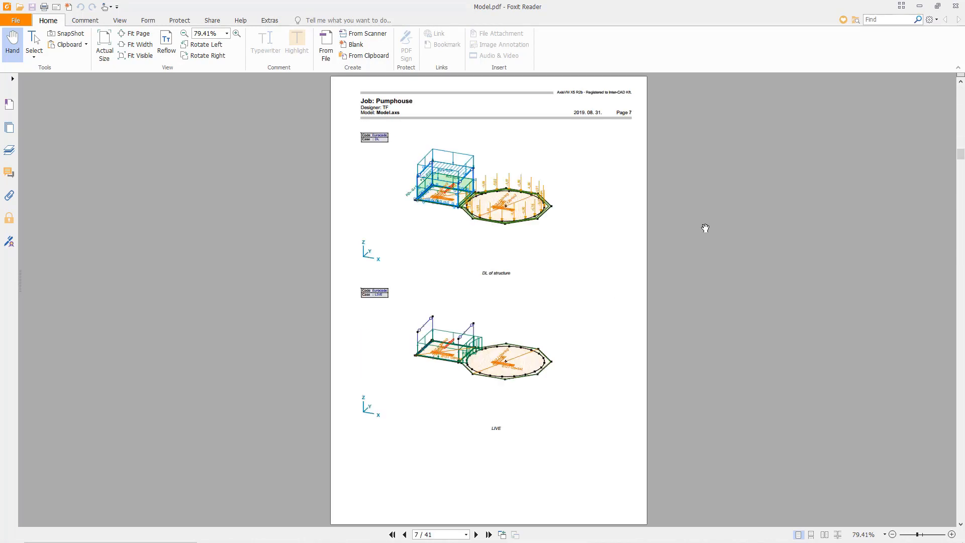
{"action": "scroll", "coordinate": [705, 228], "scroll_direction": "down", "scroll_amount": 1}
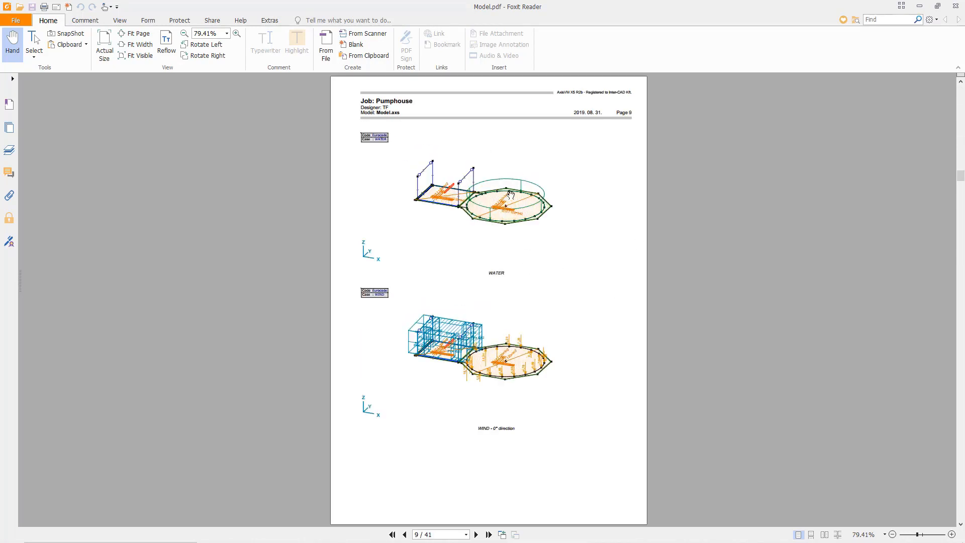
{"action": "scroll", "coordinate": [511, 195], "scroll_direction": "up", "scroll_amount": 5, "text": "ctrl"}
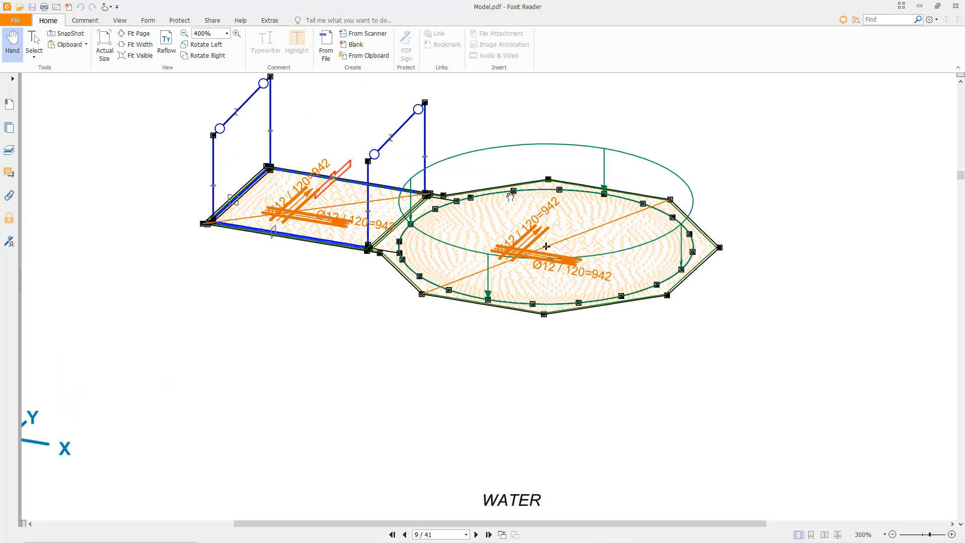
{"action": "scroll", "coordinate": [510, 195], "scroll_direction": "up", "scroll_amount": 3, "text": "ctrl"}
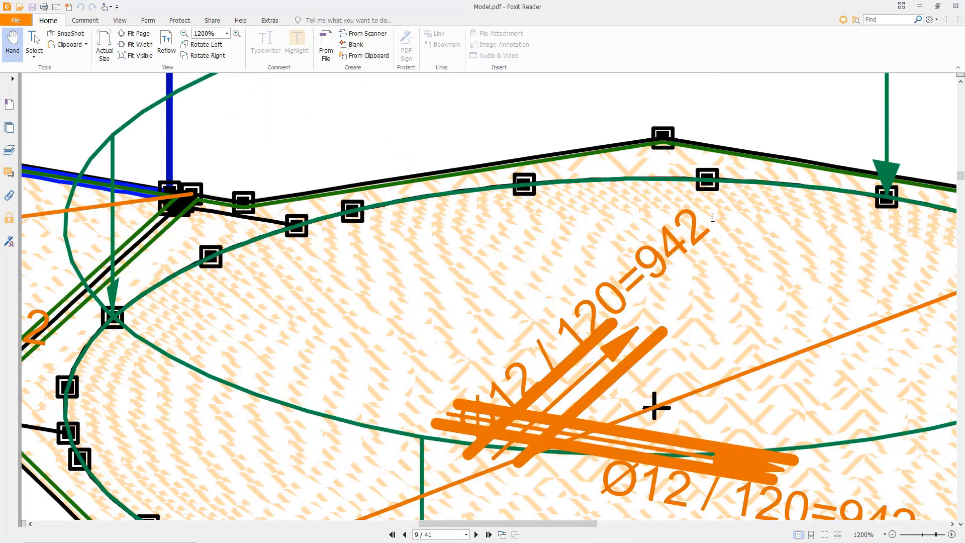
{"action": "left_click_drag", "start_coordinate": [242, 223], "coordinate": [427, 410]}
{"action": "mouse_move", "coordinate": [234, 180]}
{"action": "left_mouse_down"}
{"action": "mouse_move", "coordinate": [308, 303]}
{"action": "mouse_move", "coordinate": [322, 382]}
{"action": "left_mouse_up"}
{"action": "scroll", "coordinate": [292, 370], "scroll_direction": "up", "scroll_amount": 1, "text": "ctrl"}
{"action": "scroll", "coordinate": [302, 355], "scroll_direction": "up", "scroll_amount": 2, "text": "ctrl"}
{"action": "scroll", "coordinate": [314, 341], "scroll_direction": "down", "scroll_amount": 7, "text": "ctrl"}
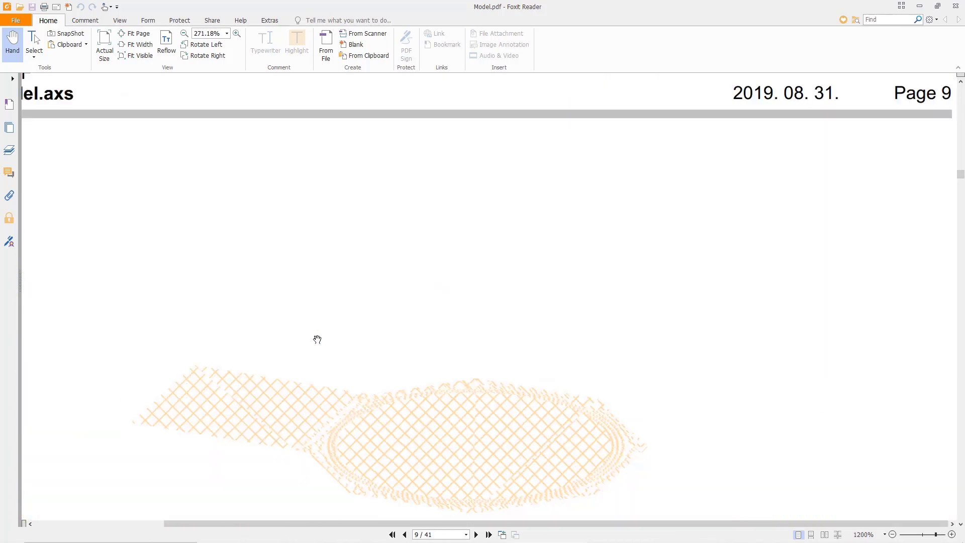
{"action": "scroll", "coordinate": [372, 404], "scroll_direction": "down", "scroll_amount": 4, "text": "ctrl"}
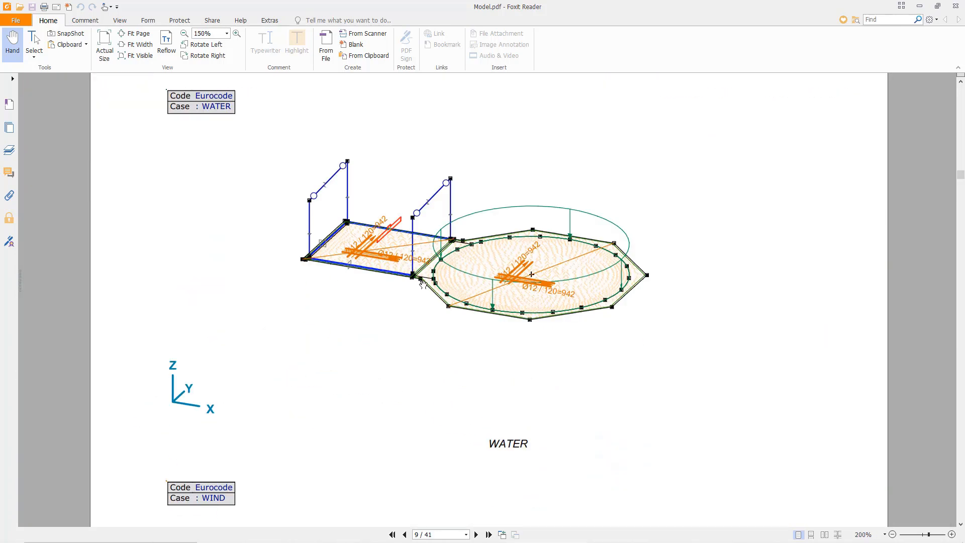
{"action": "scroll", "coordinate": [455, 303], "scroll_direction": "down", "scroll_amount": 2, "text": "ctrl"}
Step: Review the critical combinations table and the beam and rib internal force diagrams, checking the Rib 3 diagrams up close
{"action": "scroll", "coordinate": [658, 377], "scroll_direction": "down", "scroll_amount": 5}
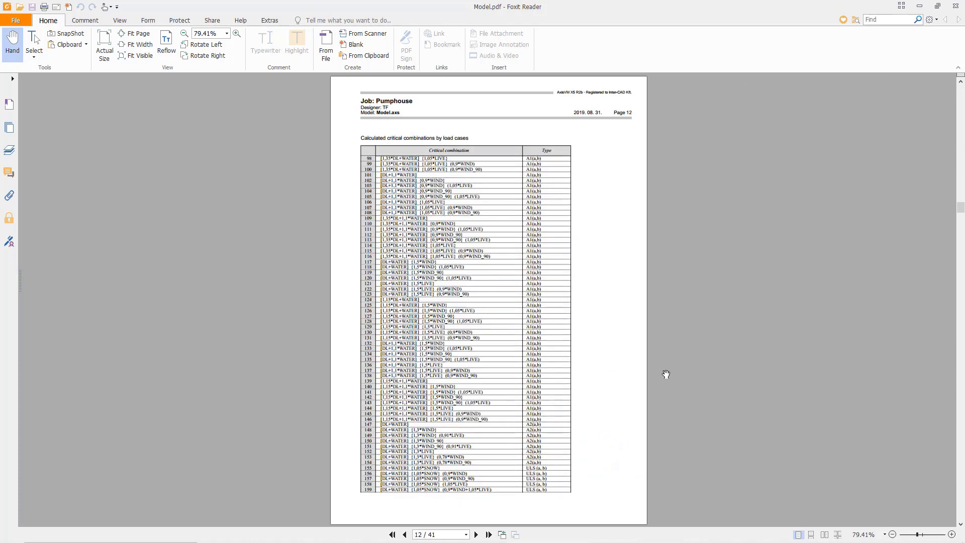
{"action": "scroll", "coordinate": [666, 375], "scroll_direction": "down", "scroll_amount": 7}
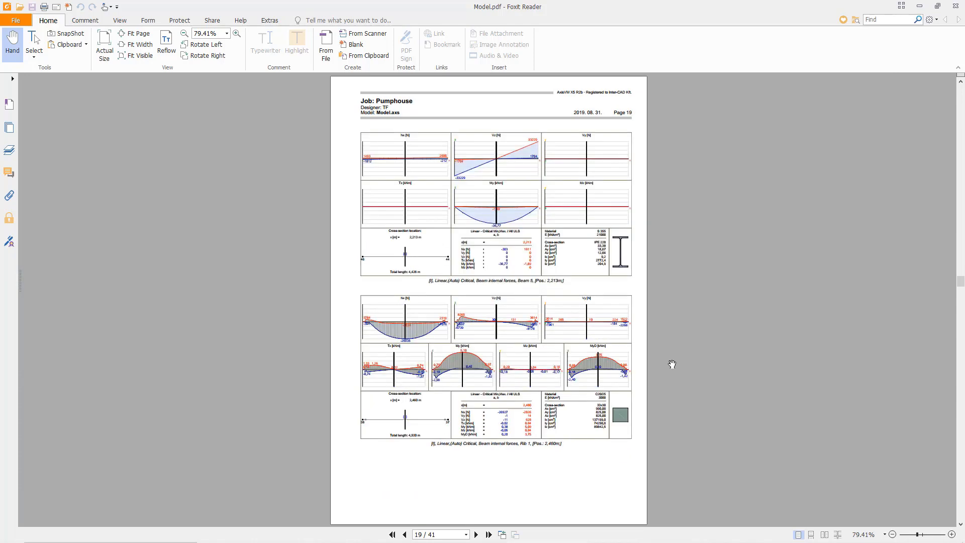
{"action": "scroll", "coordinate": [628, 297], "scroll_direction": "up", "scroll_amount": 2}
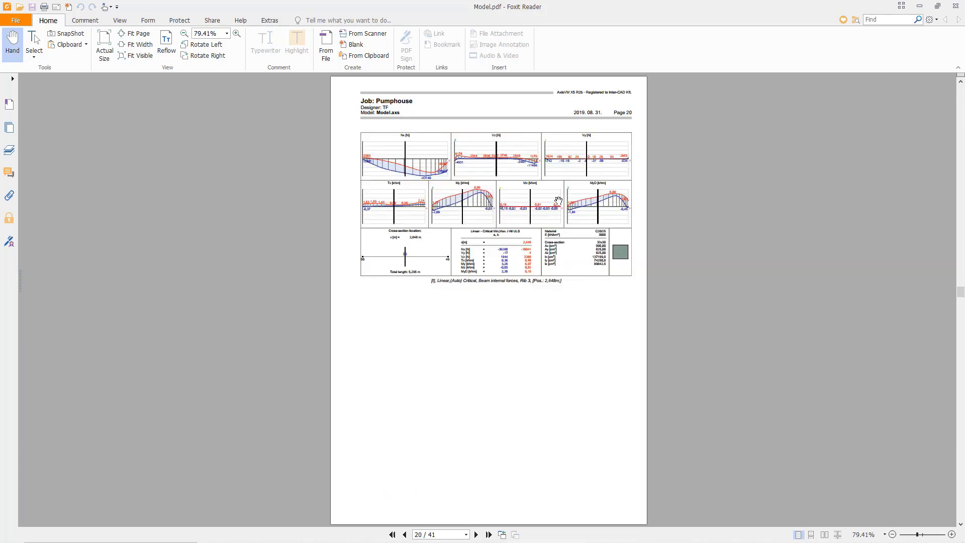
{"action": "scroll", "coordinate": [567, 191], "scroll_direction": "up", "scroll_amount": 6, "text": "ctrl"}
{"action": "scroll", "coordinate": [657, 276], "scroll_direction": "up", "scroll_amount": 3, "text": "ctrl"}
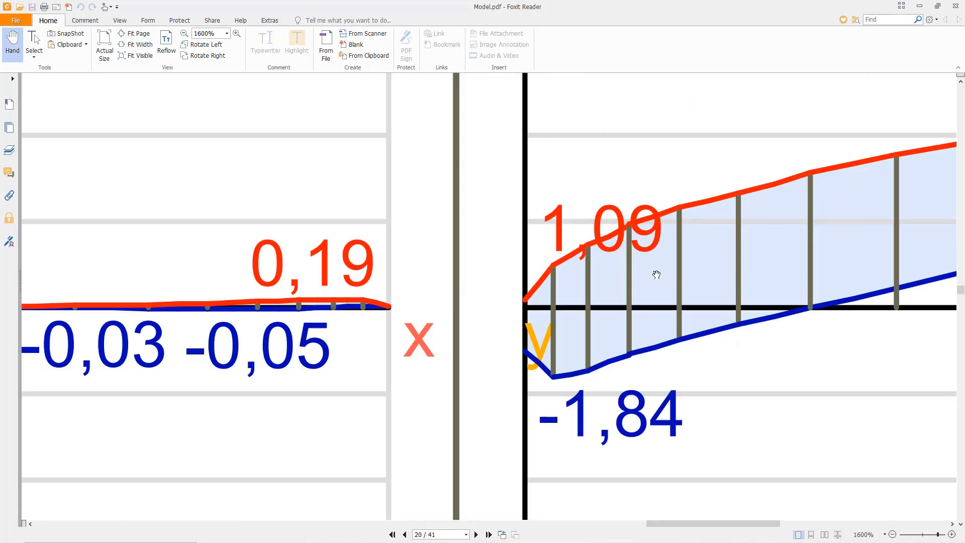
{"action": "scroll", "coordinate": [657, 275], "scroll_direction": "down", "scroll_amount": 7, "text": "ctrl"}
{"action": "scroll", "coordinate": [658, 270], "scroll_direction": "down", "scroll_amount": 3, "text": "ctrl"}
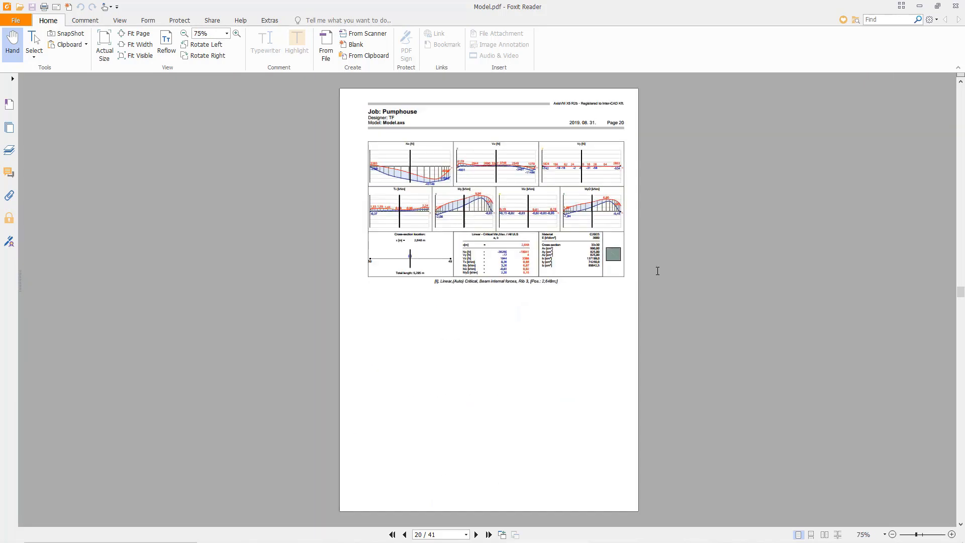
Step: Review the steel member design calculations in the PDF report, reading the member check formulas up close
{"action": "scroll", "coordinate": [657, 270], "scroll_direction": "down", "scroll_amount": 3}
{"action": "scroll", "coordinate": [657, 271], "scroll_direction": "down", "scroll_amount": 3}
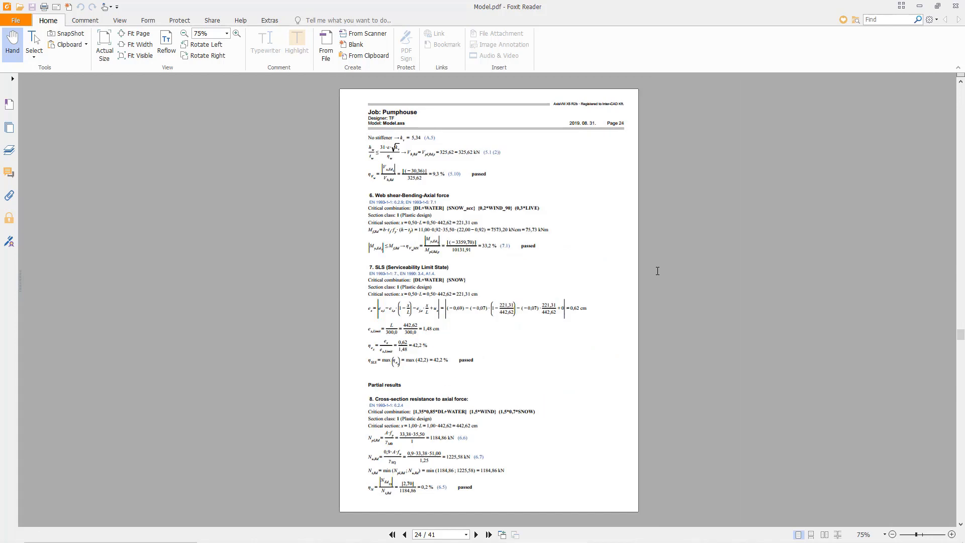
{"action": "scroll", "coordinate": [498, 304], "scroll_direction": "up", "scroll_amount": 3, "text": "ctrl"}
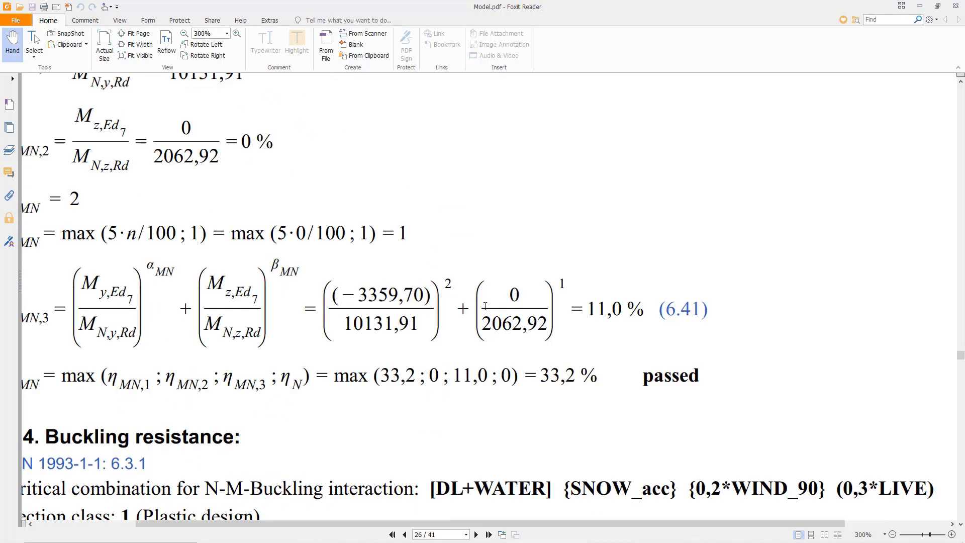
{"action": "scroll", "coordinate": [498, 304], "scroll_direction": "down", "scroll_amount": 3, "text": "ctrl"}
{"action": "scroll", "coordinate": [485, 308], "scroll_direction": "down", "scroll_amount": 1, "text": "ctrl"}
{"action": "scroll", "coordinate": [488, 309], "scroll_direction": "down", "scroll_amount": 7}
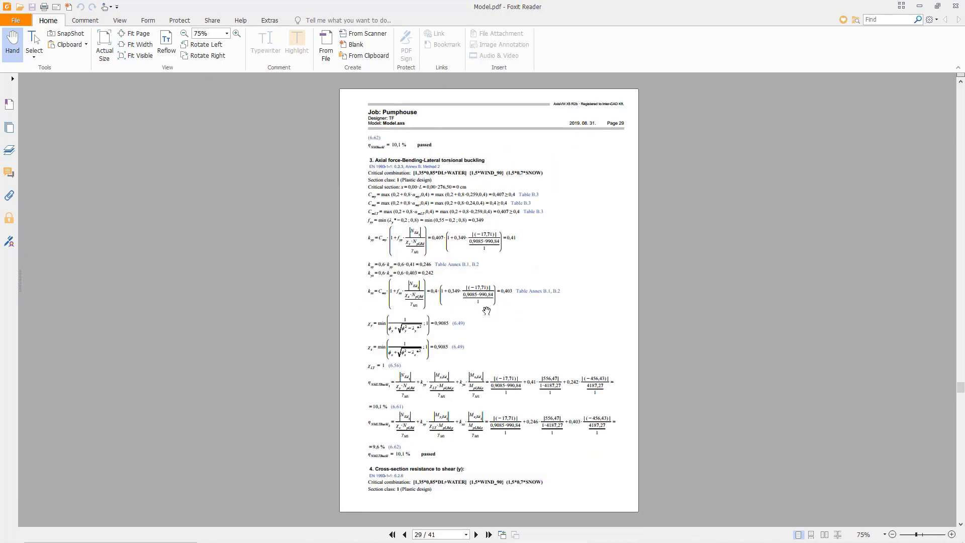
Step: Review the reinforced concrete design diagrams, reinforcement drawings and closing statement in the PDF report, and close the document
{"action": "scroll", "coordinate": [493, 310], "scroll_direction": "down", "scroll_amount": 3}
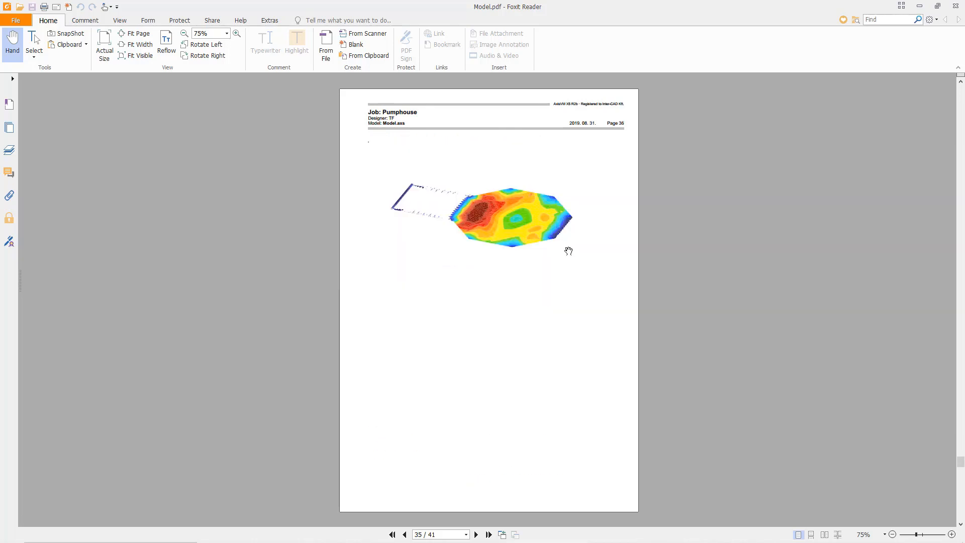
{"action": "scroll", "coordinate": [576, 222], "scroll_direction": "up", "scroll_amount": 1, "text": "ctrl"}
{"action": "scroll", "coordinate": [577, 222], "scroll_direction": "up", "scroll_amount": 2}
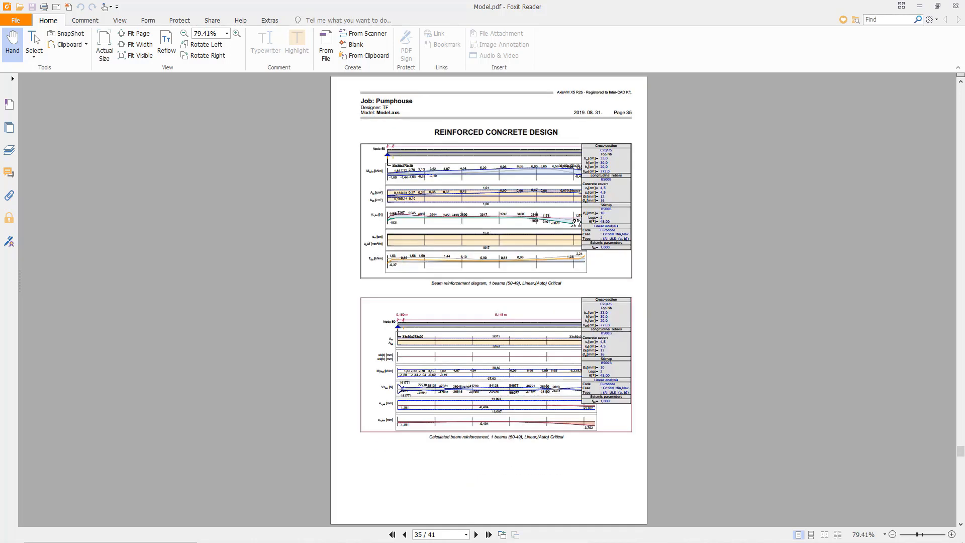
{"action": "scroll", "coordinate": [585, 201], "scroll_direction": "up", "scroll_amount": 3, "text": "ctrl"}
{"action": "scroll", "coordinate": [590, 192], "scroll_direction": "up", "scroll_amount": 3, "text": "ctrl"}
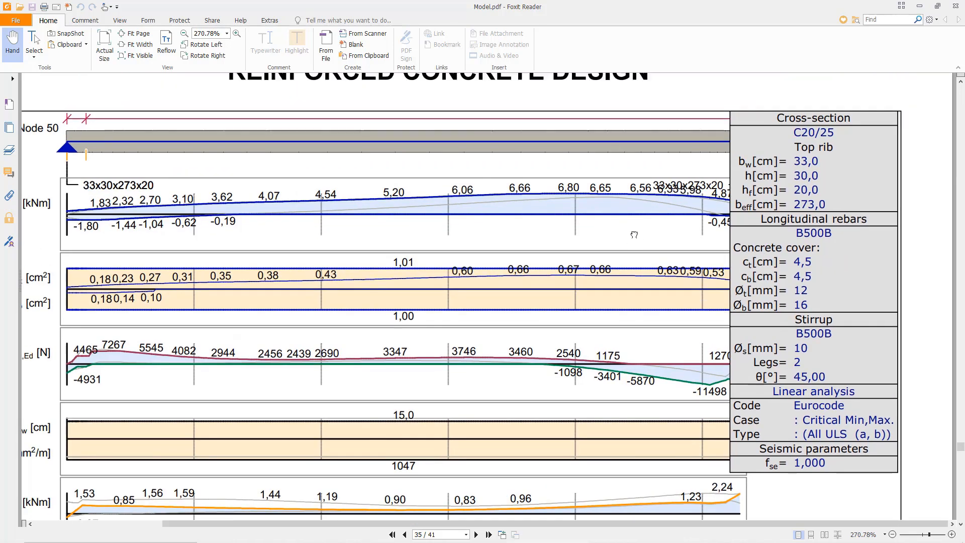
{"action": "scroll", "coordinate": [658, 228], "scroll_direction": "down", "scroll_amount": 2, "text": "ctrl"}
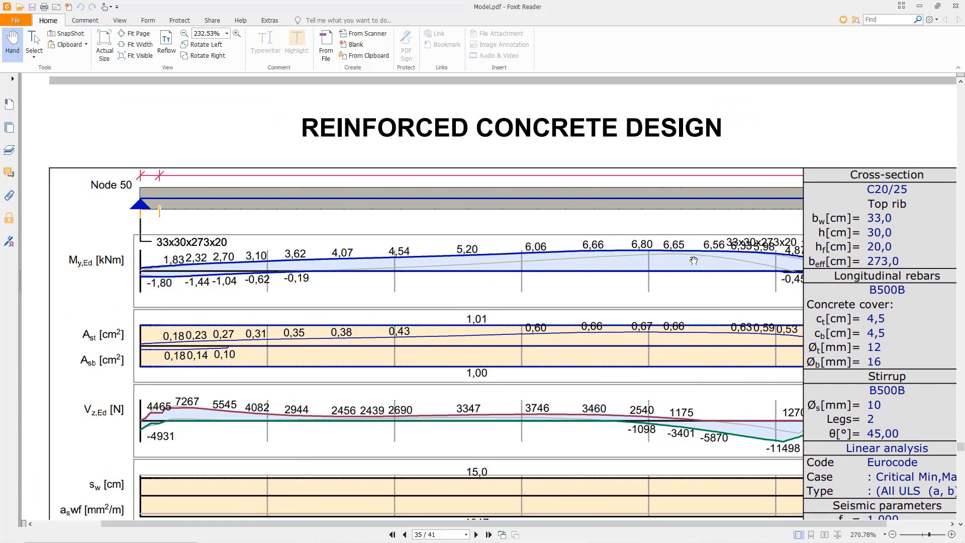
{"action": "scroll", "coordinate": [691, 260], "scroll_direction": "down", "scroll_amount": 2, "text": "ctrl"}
{"action": "scroll", "coordinate": [676, 259], "scroll_direction": "down", "scroll_amount": 1, "text": "ctrl"}
{"action": "scroll", "coordinate": [617, 261], "scroll_direction": "up", "scroll_amount": 2}
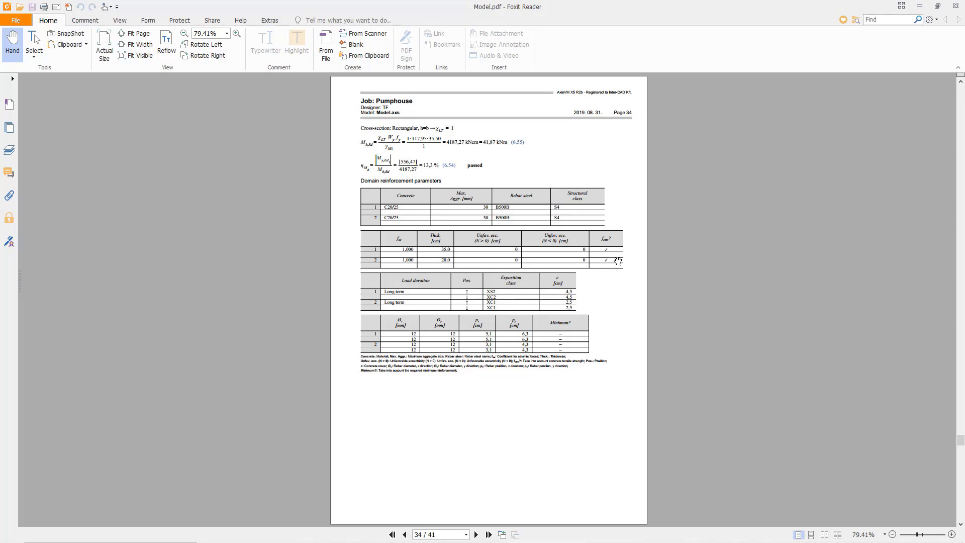
{"action": "scroll", "coordinate": [474, 259], "scroll_direction": "down", "scroll_amount": 4}
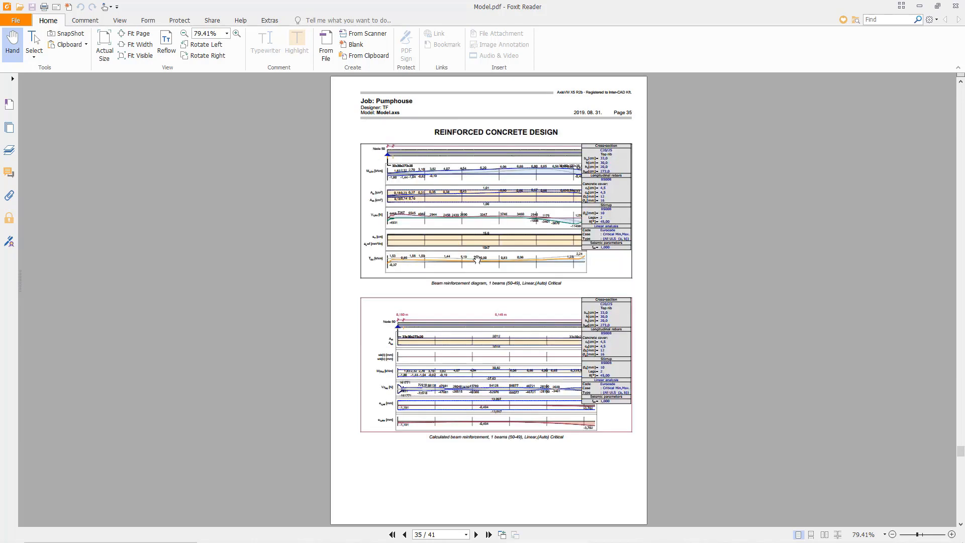
{"action": "scroll", "coordinate": [478, 260], "scroll_direction": "down", "scroll_amount": 6}
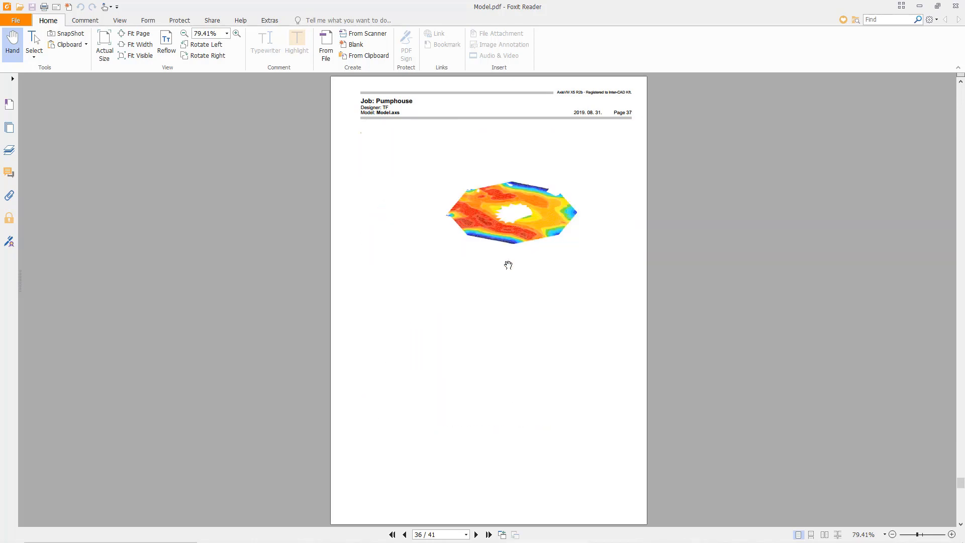
{"action": "scroll", "coordinate": [540, 272], "scroll_direction": "down", "scroll_amount": 4}
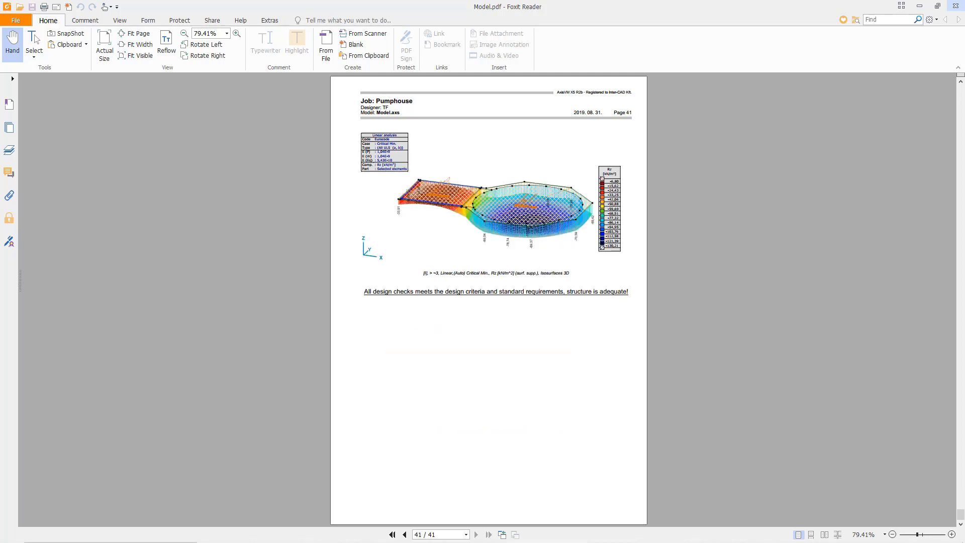
{"action": "left_click", "coordinate": [955, 6]}
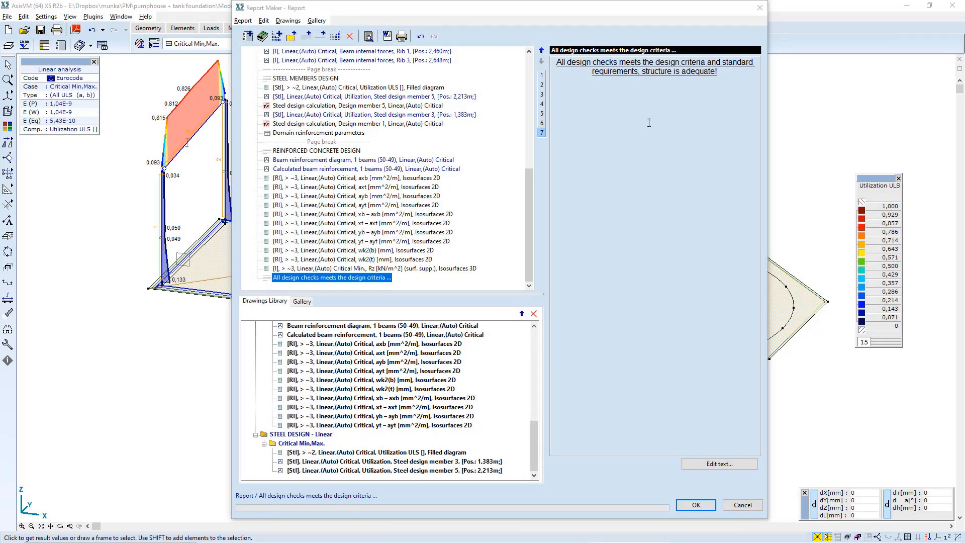
Step: Close the report and change the cross-section of the roof beam nearest the tank to IPE 400
{"action": "key", "text": "Return"}
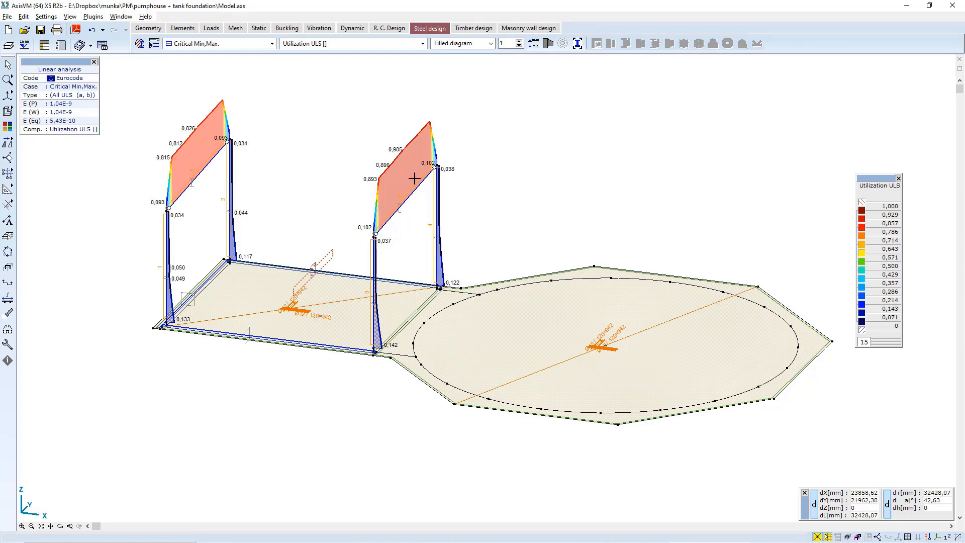
{"action": "middle_click_drag", "start_coordinate": [473, 195], "coordinate": [416, 188], "text": "alt"}
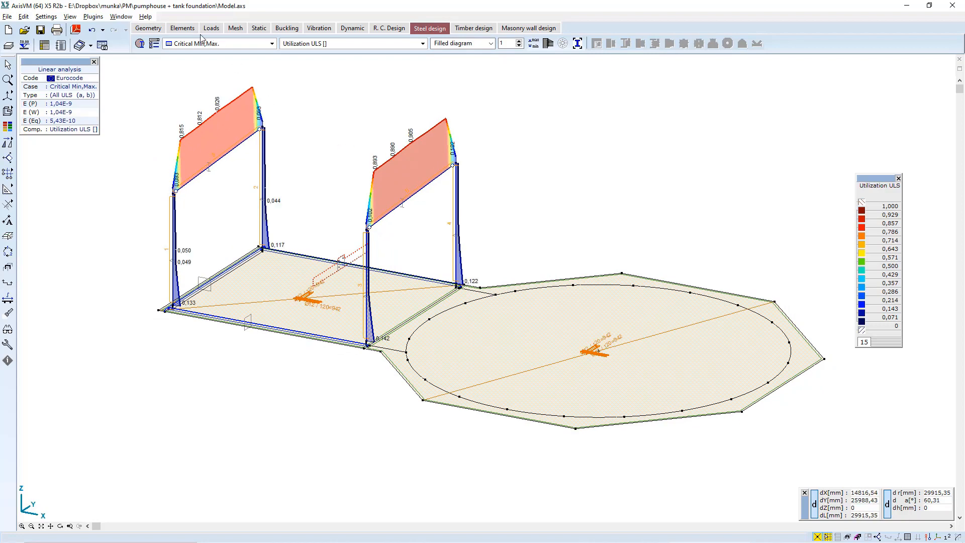
{"action": "left_click", "coordinate": [183, 28]}
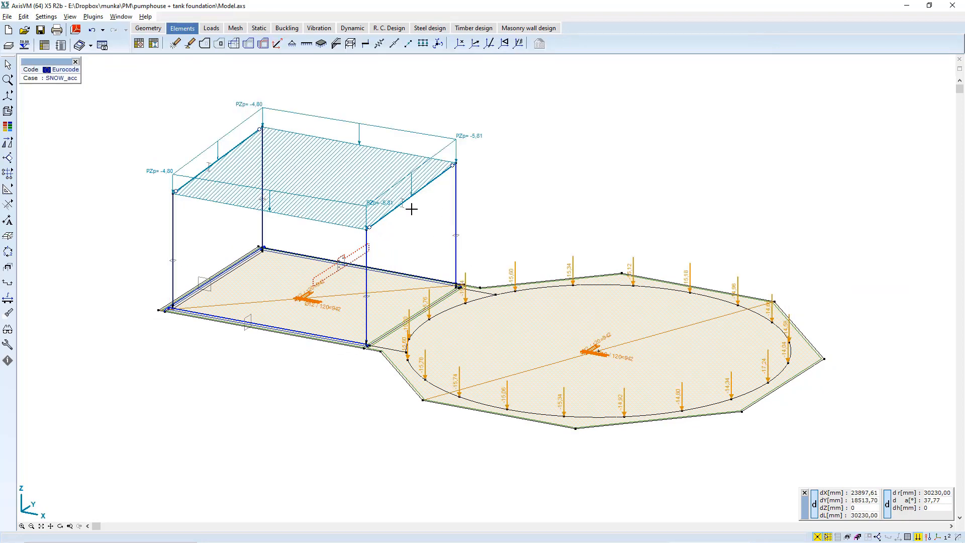
{"action": "left_click_drag", "start_coordinate": [395, 191], "coordinate": [405, 204]}
{"action": "left_click", "coordinate": [276, 43]}
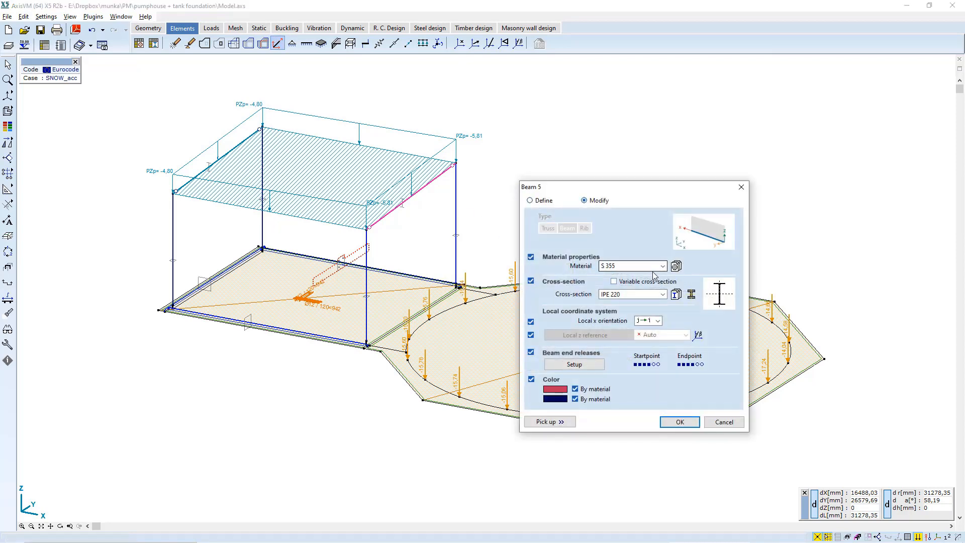
{"action": "left_click", "coordinate": [677, 295]}
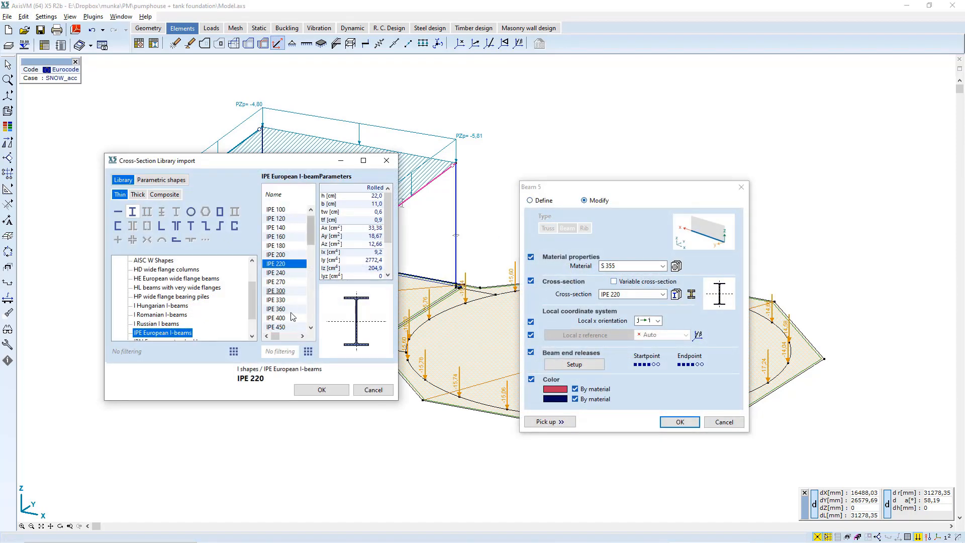
{"action": "left_click", "coordinate": [281, 318]}
{"action": "left_click", "coordinate": [305, 392]}
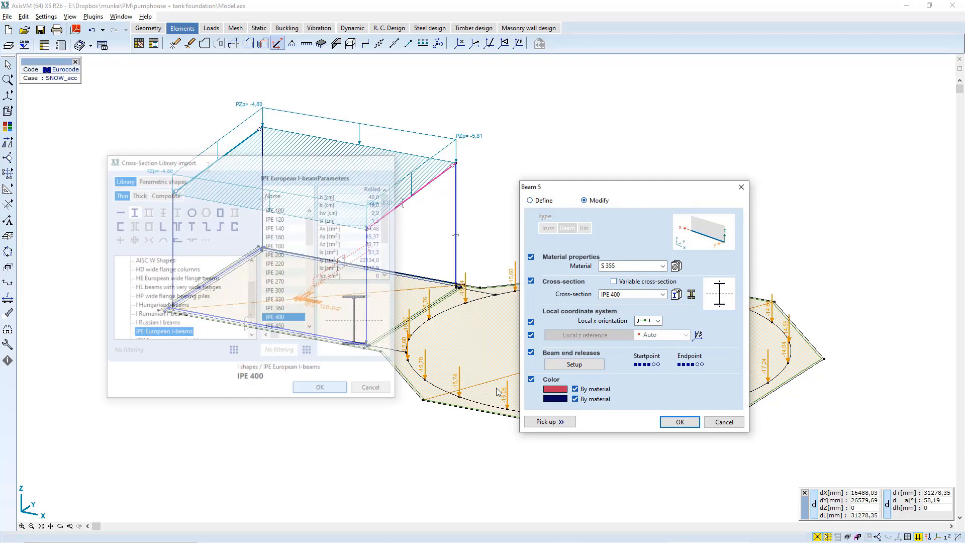
{"action": "left_click", "coordinate": [680, 422]}
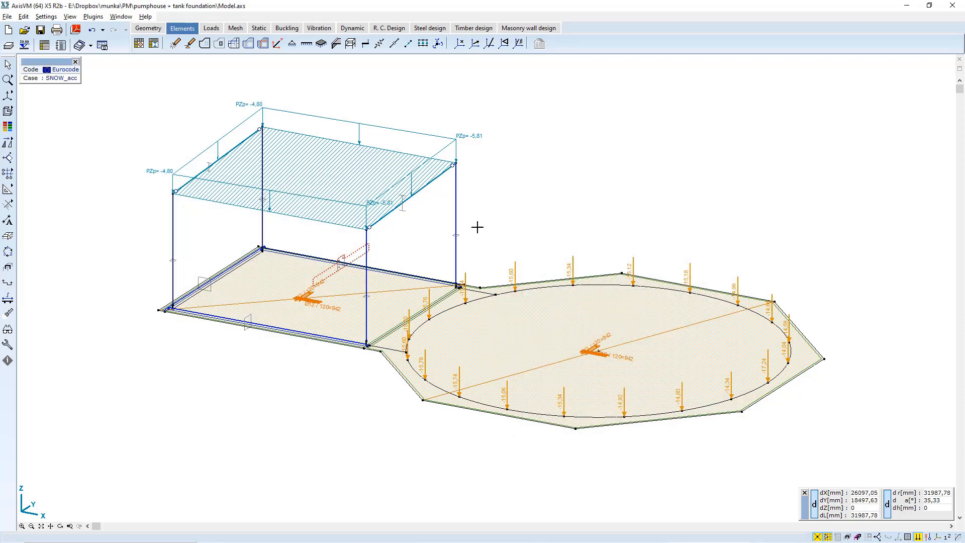
Step: Rerun the linear static analysis on the modified model and close the calculation to show its results
{"action": "left_click", "coordinate": [259, 28]}
{"action": "key", "text": "Return"}
{"action": "left_click", "coordinate": [877, 524]}
{"action": "left_click", "coordinate": [489, 290]}
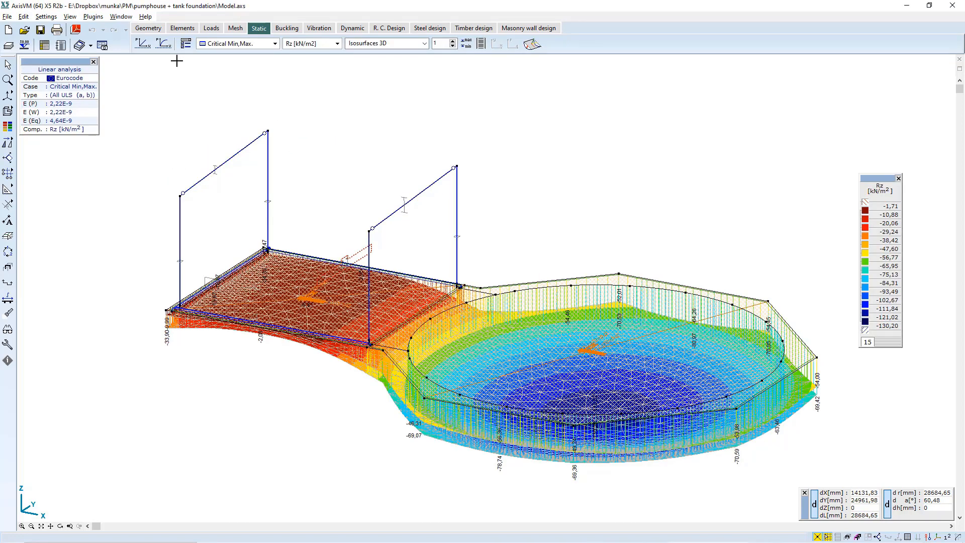
Step: Reopen the report, preview the steel members' Utilization ULS filled diagram, and open the report's print settings
{"action": "left_click", "coordinate": [61, 45]}
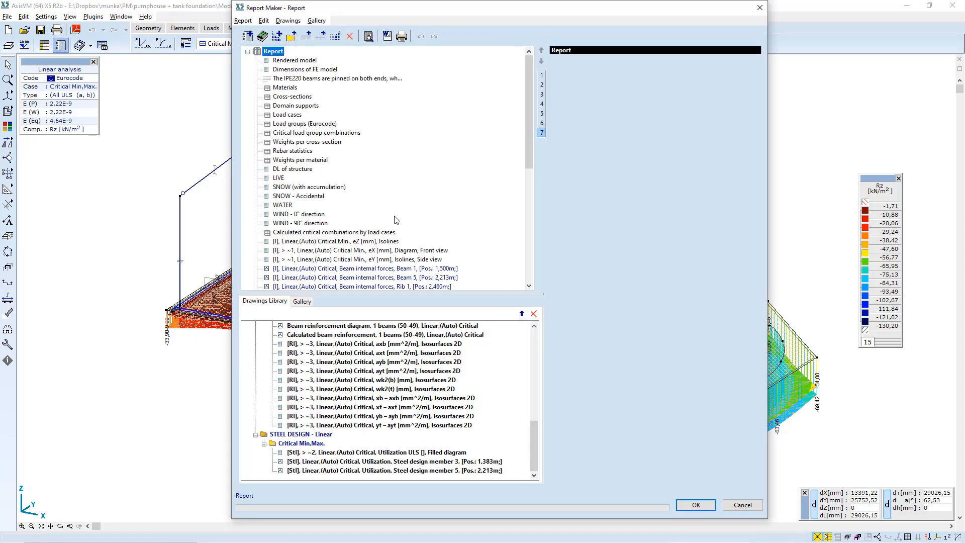
{"action": "left_click_drag", "start_coordinate": [530, 141], "coordinate": [529, 245]}
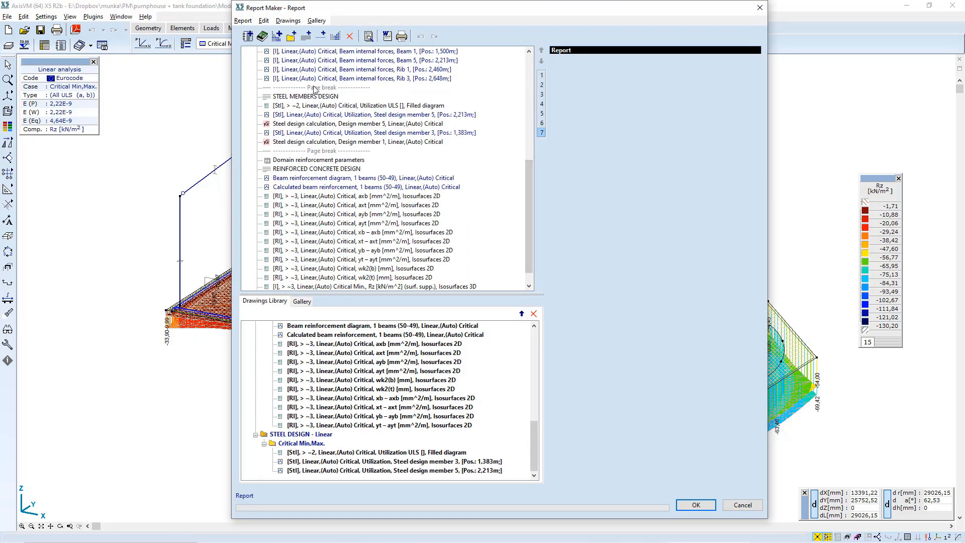
{"action": "left_click", "coordinate": [335, 106]}
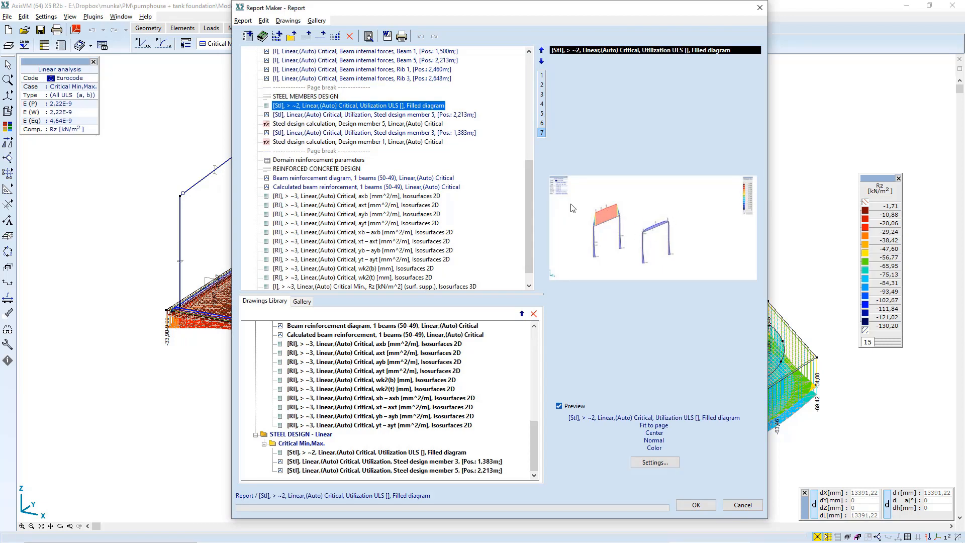
{"action": "left_click", "coordinate": [402, 36]}
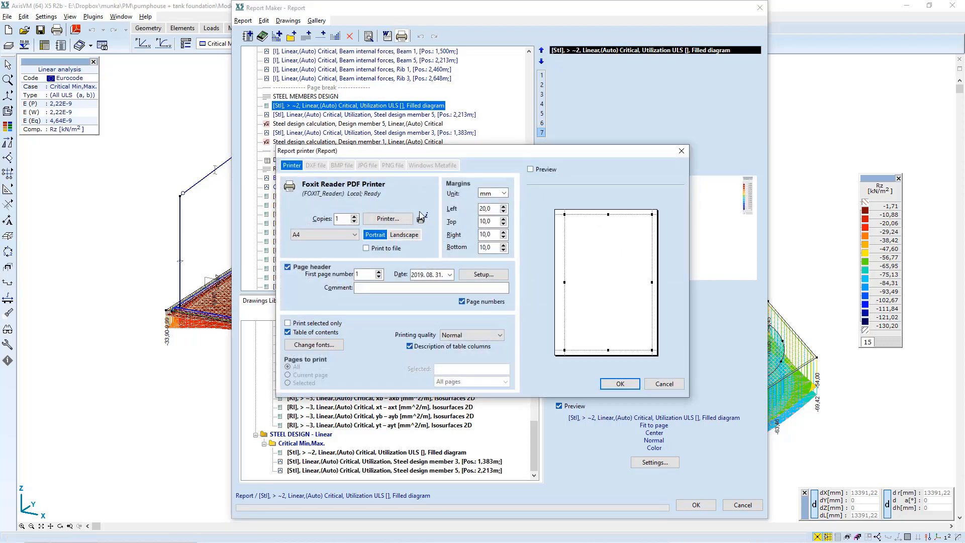